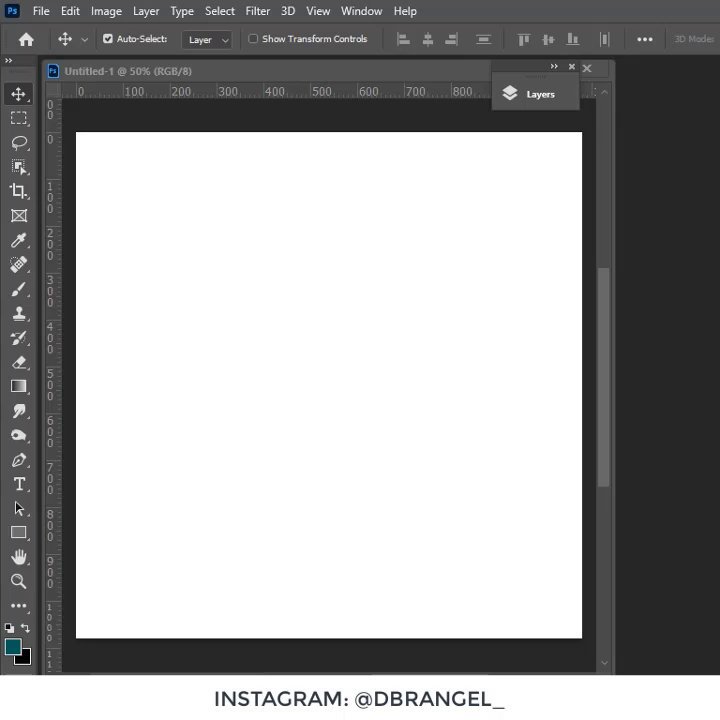
- Place the Sadio Mane photo at full canvas height against the left edge, leaving a white right strip
left_click_drag(255, 440, 257, 444)
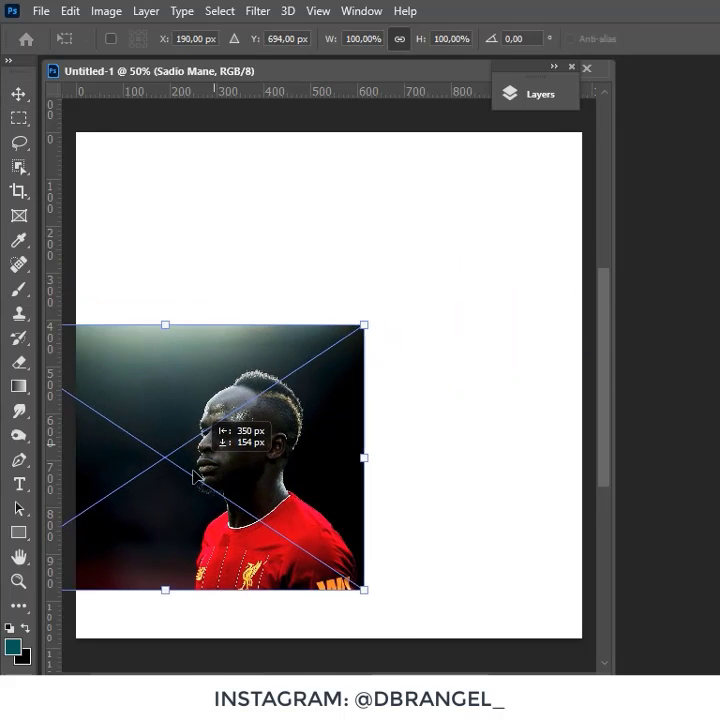
left_click_drag(364, 390, 175, 510)
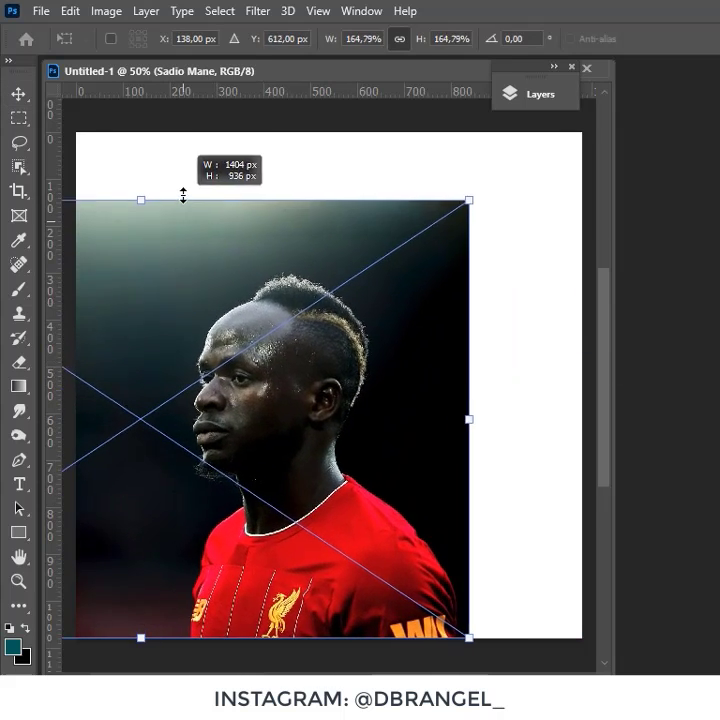
left_click_drag(142, 372, 201, 132)
left_click_drag(321, 343, 256, 348)
key("Return")
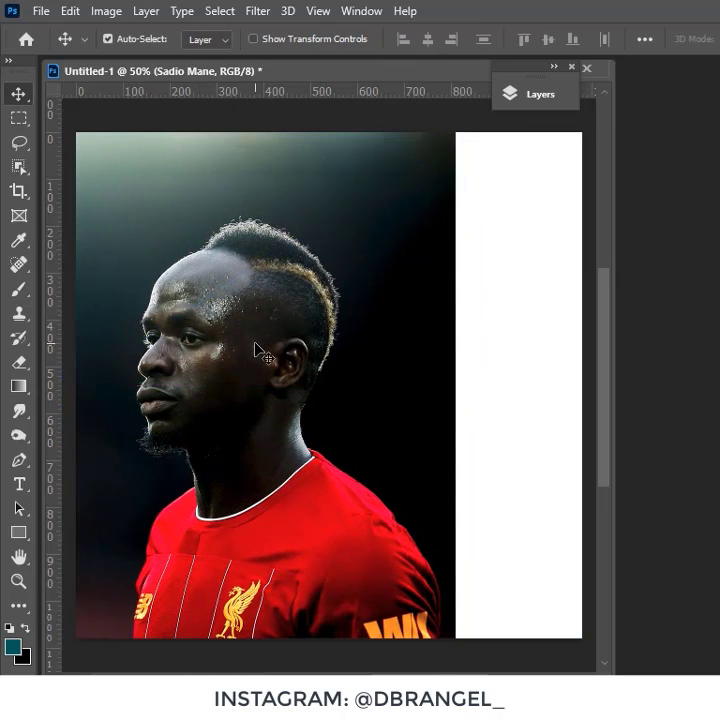
- Marquee-select the white strip along the right side and hide the guides
key("m")
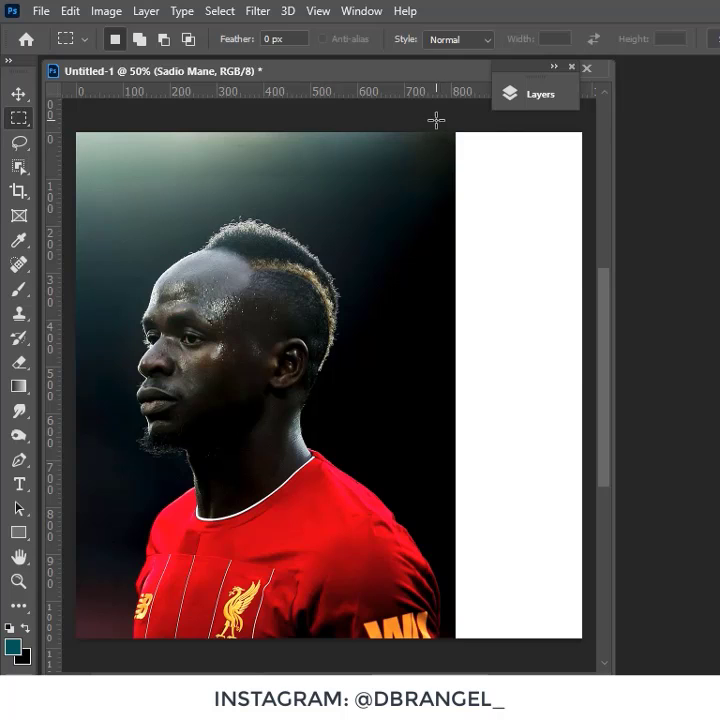
left_click_drag(447, 119, 583, 657)
key("ctrl+semicolon")
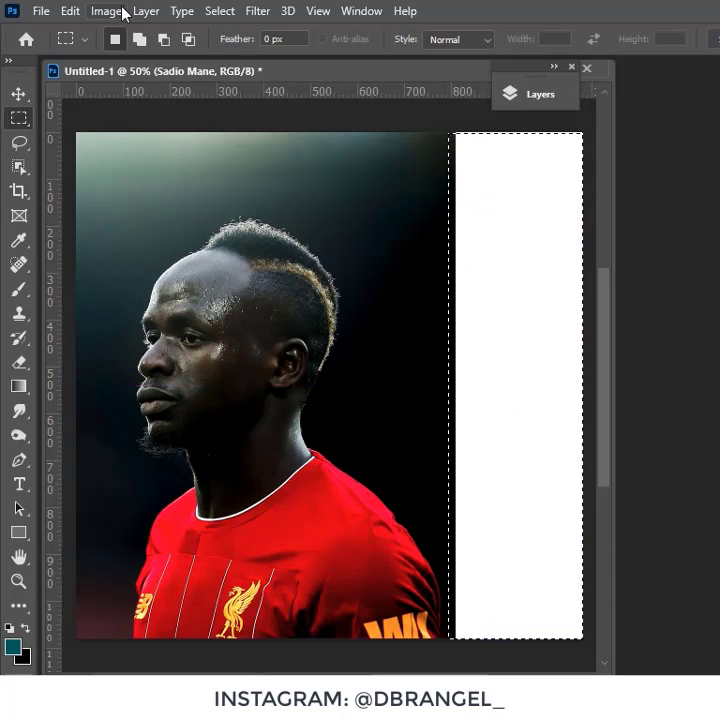
left_click(70, 12)
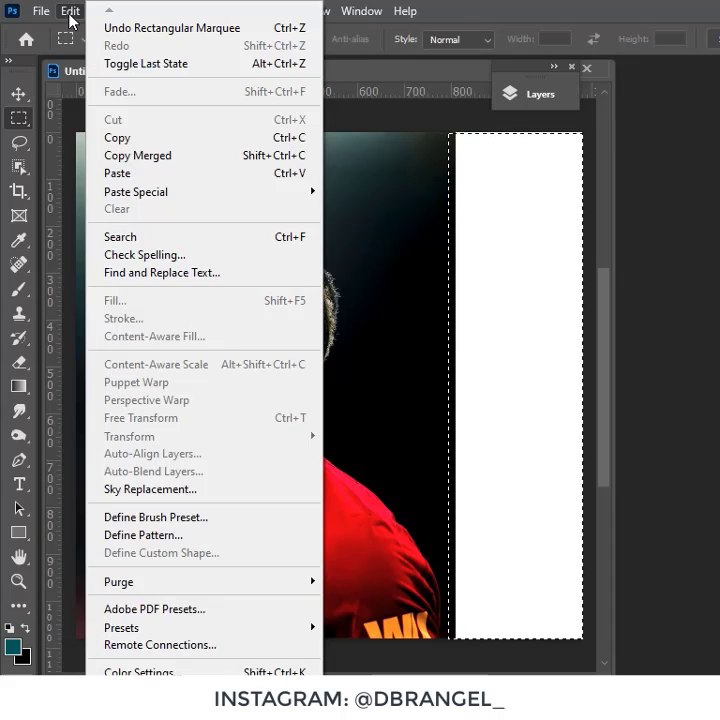
left_click(70, 12)
left_click(70, 12)
left_click(70, 18)
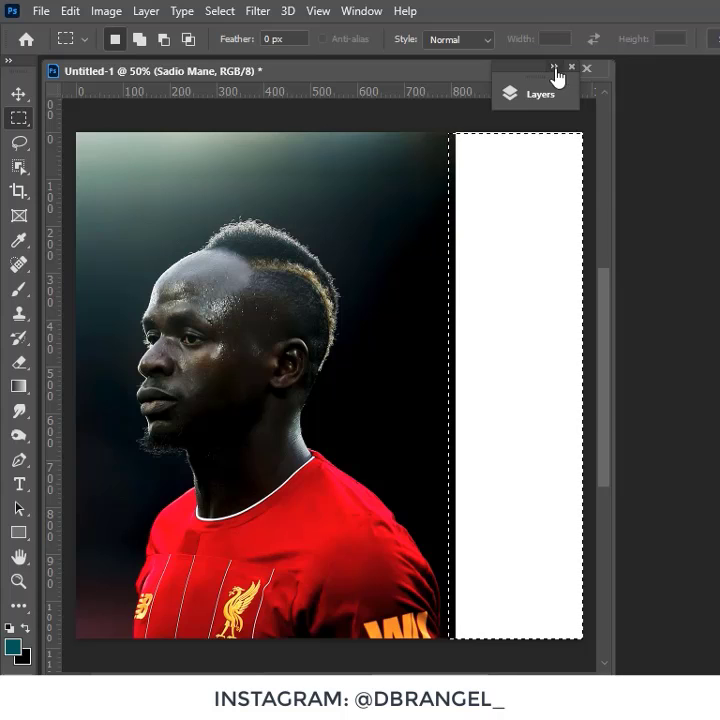
- Rasterize the Sadio Mane layer and Content-Aware fill the selected strip
left_click(556, 77)
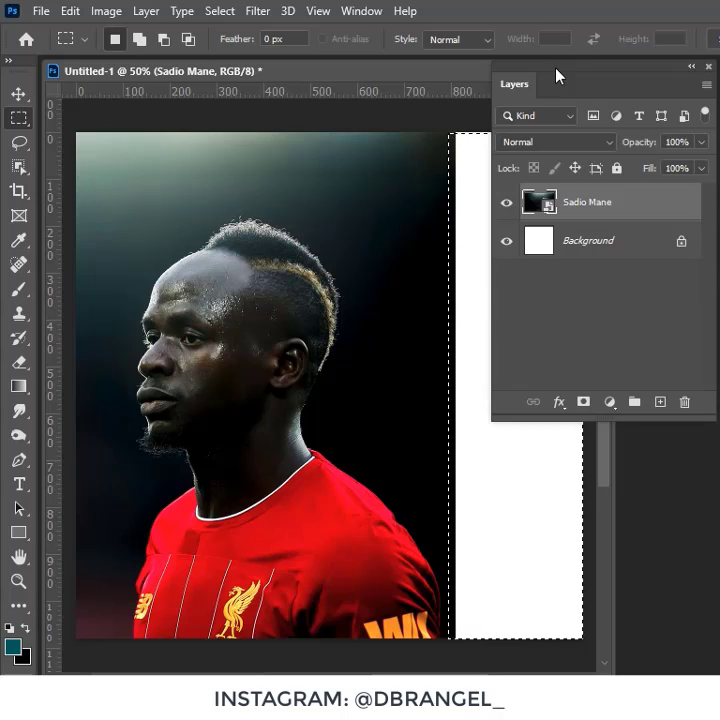
right_click(588, 205)
left_click(652, 339)
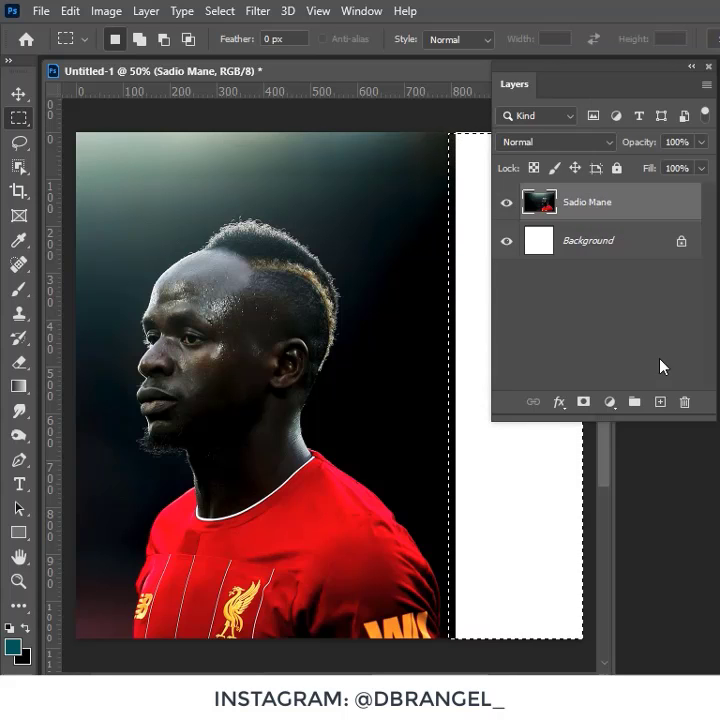
left_click(72, 12)
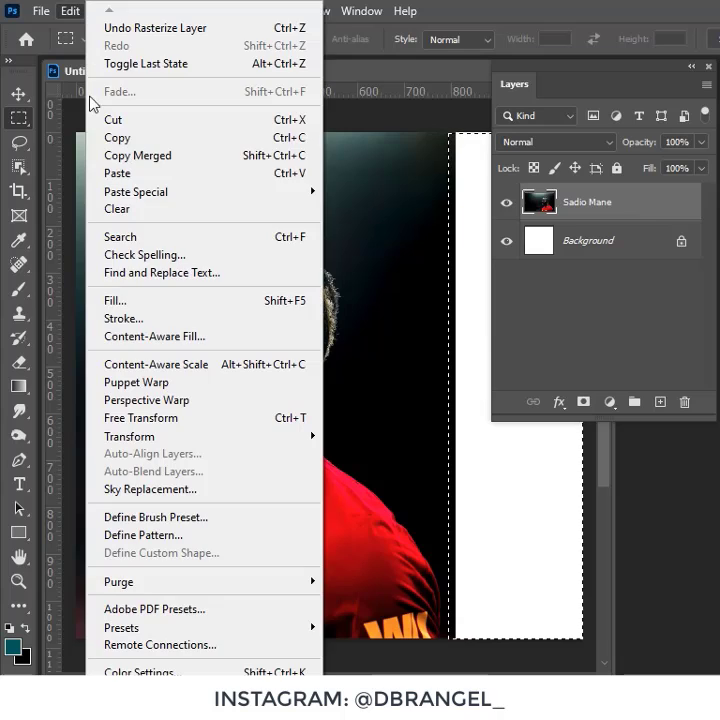
left_click(145, 302)
left_click_drag(574, 132, 252, 196)
left_click(440, 237)
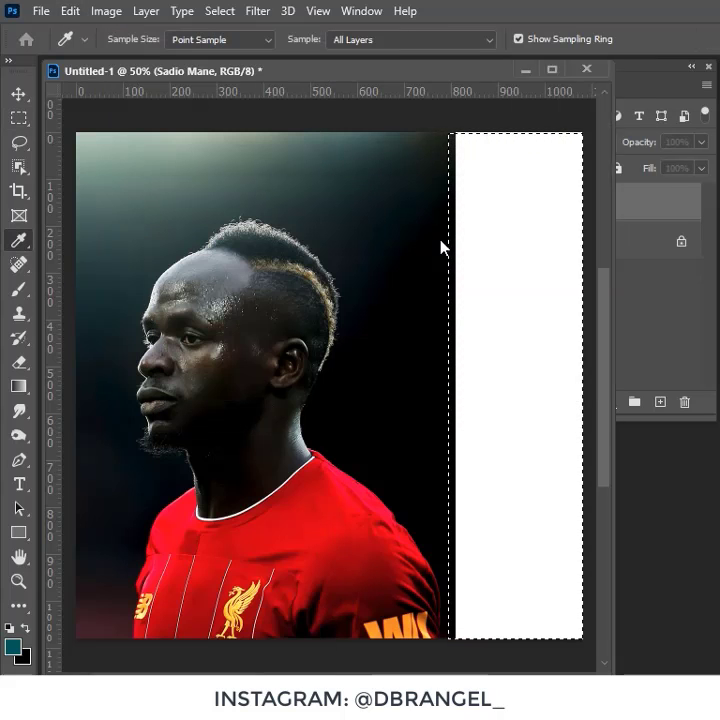
- Deselect the strip and drag the Bruno Fernandes photo onto the canvas
left_click(691, 67)
left_click(220, 11)
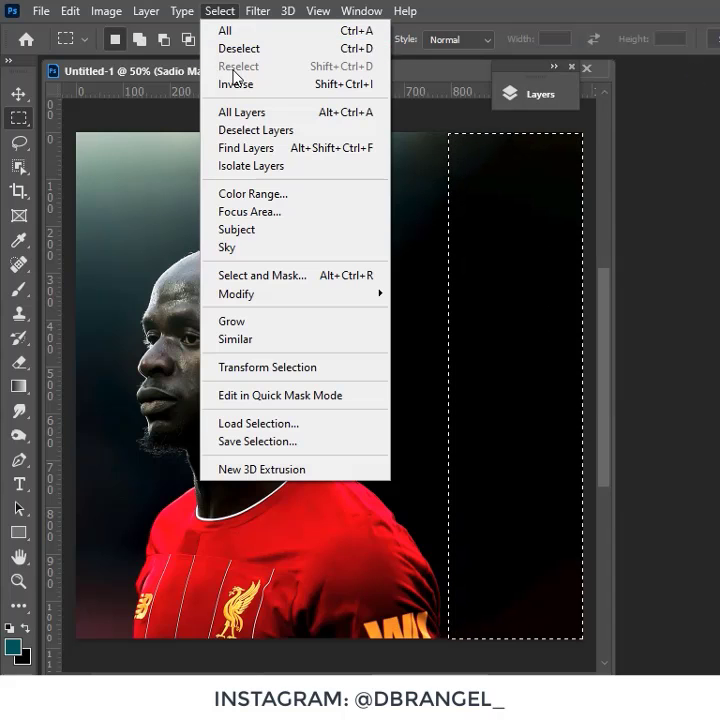
left_click(237, 48)
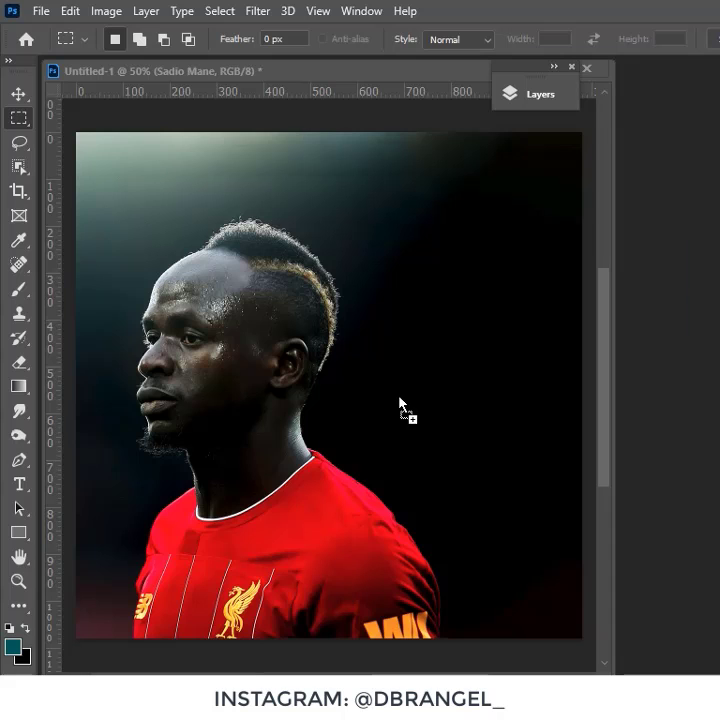
left_click_drag(360, 357, 397, 402)
- Scale Bruno Fernandes to about 48.65% and align him over Mane, finishing at 100% opacity
mouse_move(338, 343)
left_mouse_down()
mouse_move(505, 363)
mouse_move(500, 425)
left_mouse_up()
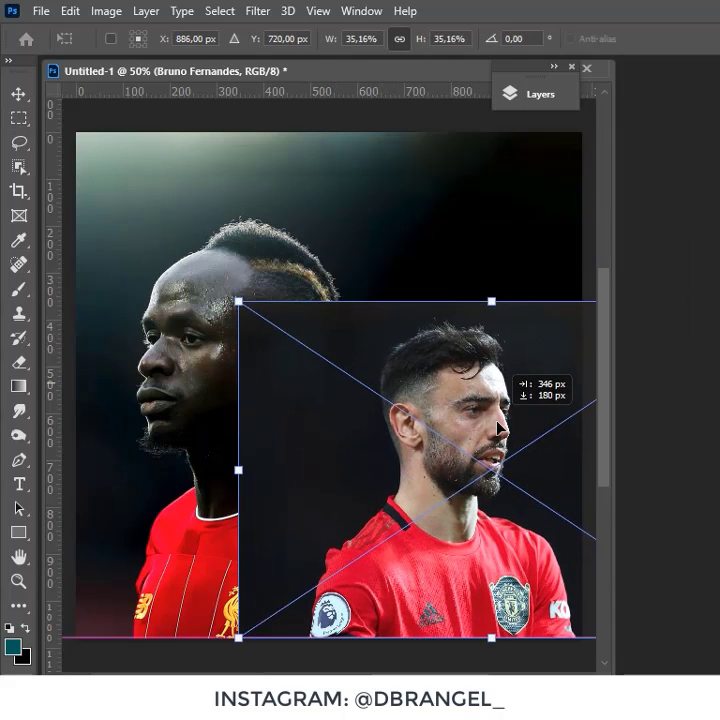
left_click_drag(491, 300, 491, 132)
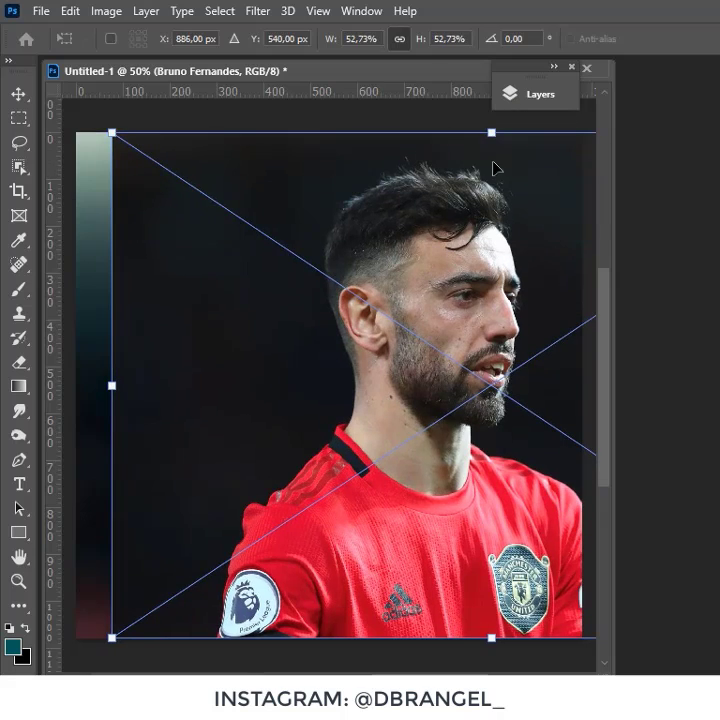
left_click(560, 92)
left_click(702, 143)
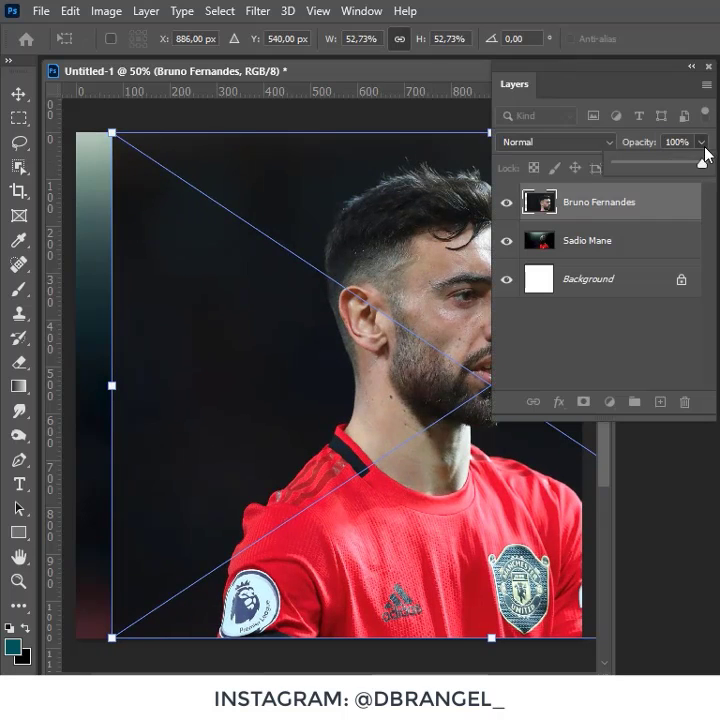
left_click_drag(678, 168, 675, 168)
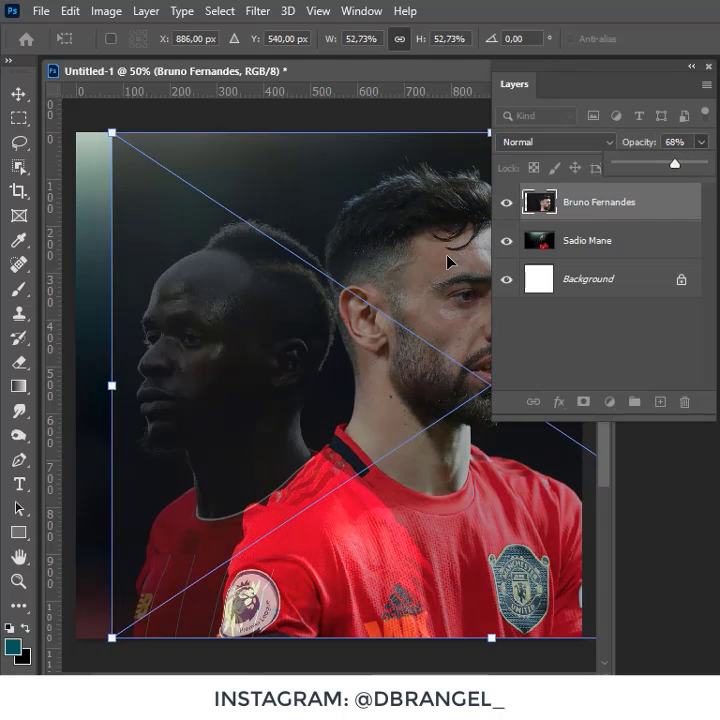
mouse_move(447, 262)
left_mouse_down()
mouse_move(454, 283)
mouse_move(455, 267)
left_mouse_up()
left_click_drag(122, 132, 174, 167)
mouse_move(281, 299)
left_mouse_down()
mouse_move(284, 310)
mouse_move(277, 312)
mouse_move(286, 300)
mouse_move(231, 254)
mouse_move(254, 306)
mouse_move(217, 299)
mouse_move(200, 302)
mouse_move(206, 309)
mouse_move(200, 310)
left_mouse_up()
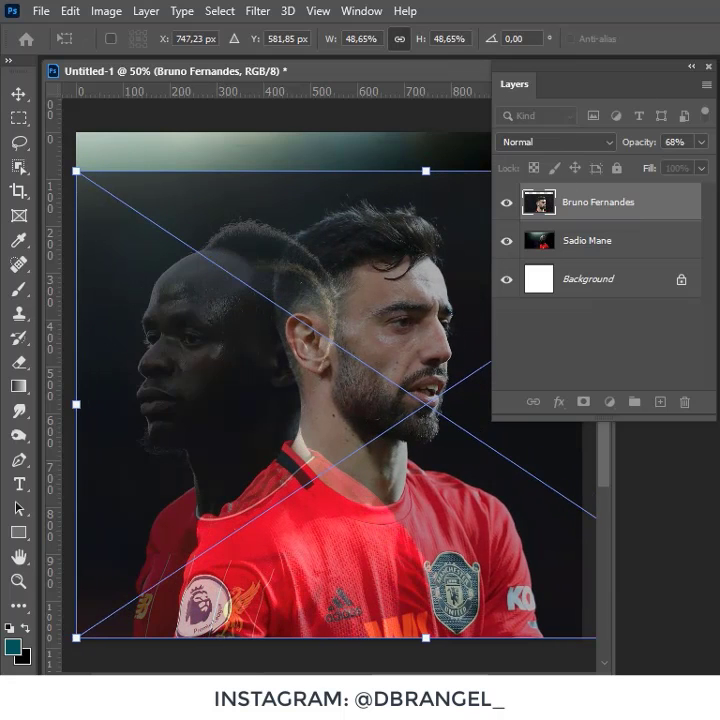
left_click_drag(701, 142, 707, 148)
key("Return")
- Select the light strip along the canvas top and rasterize the Bruno Fernandes layer
key("m")
left_click(690, 66)
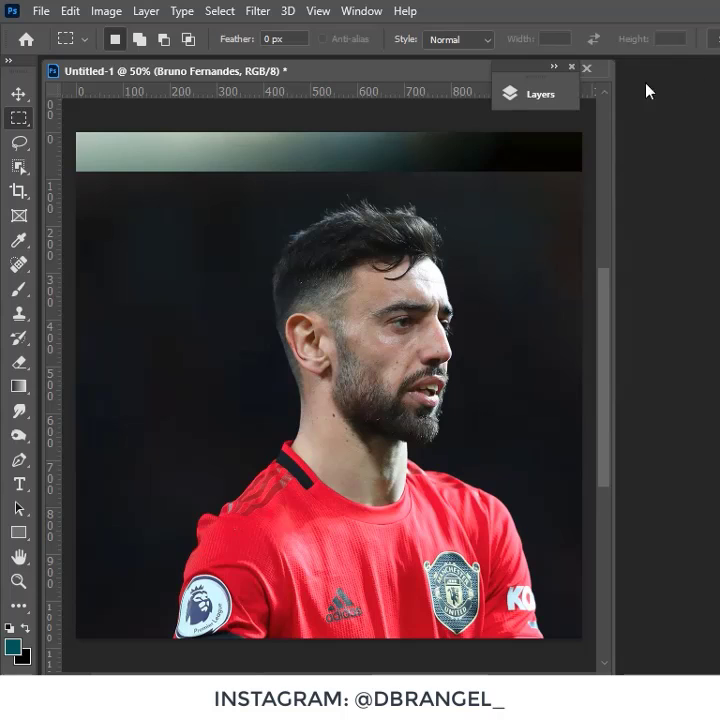
left_click_drag(77, 132, 588, 183)
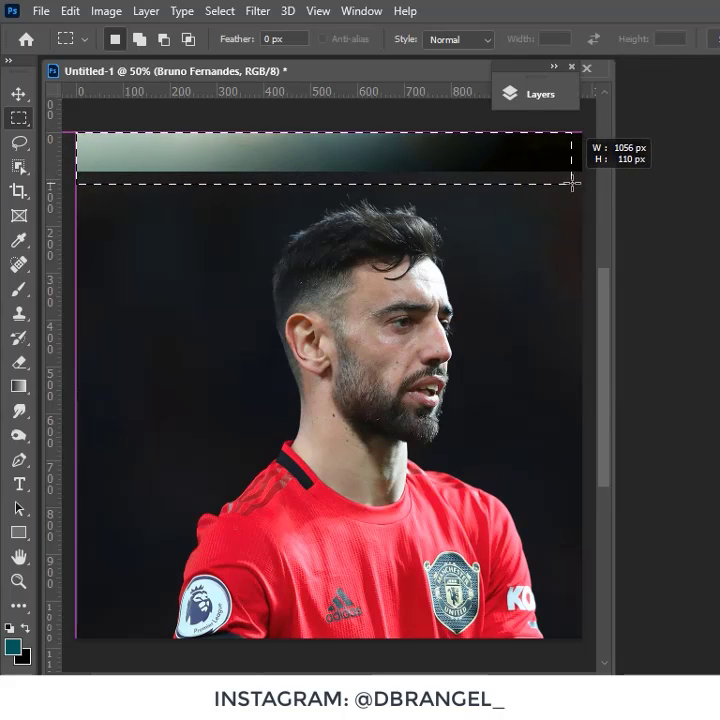
left_click(548, 94)
right_click(670, 205)
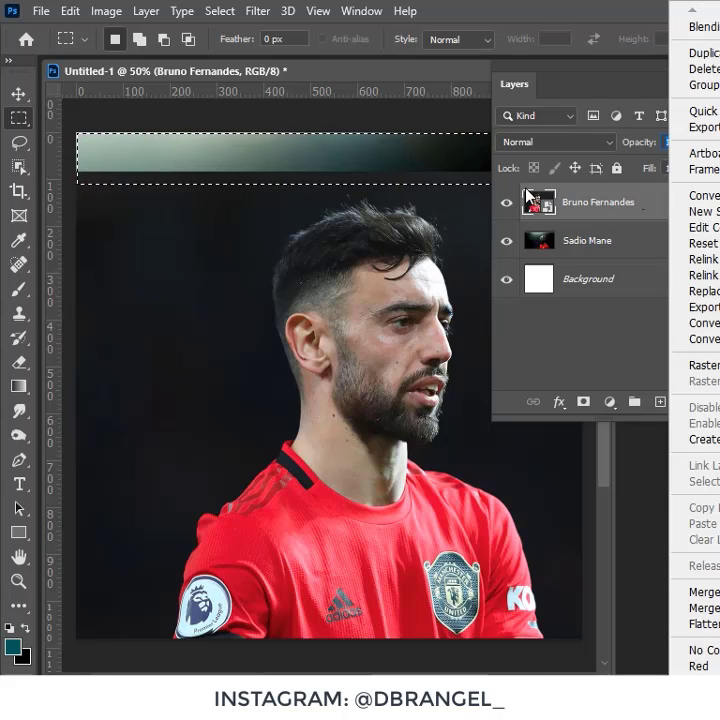
right_click(529, 196)
left_click(569, 366)
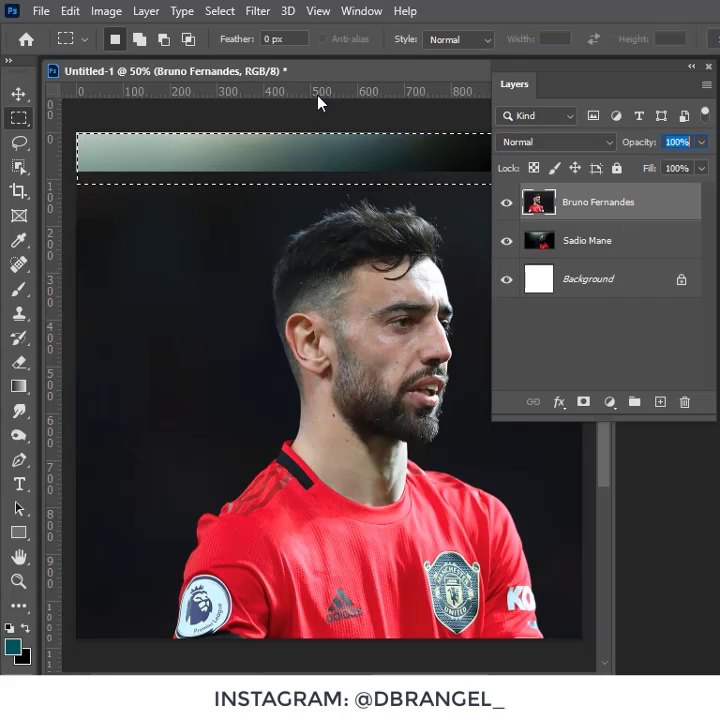
- Content-Aware fill the top strip, then deselect it
left_click(691, 69)
left_click(70, 11)
left_click(115, 299)
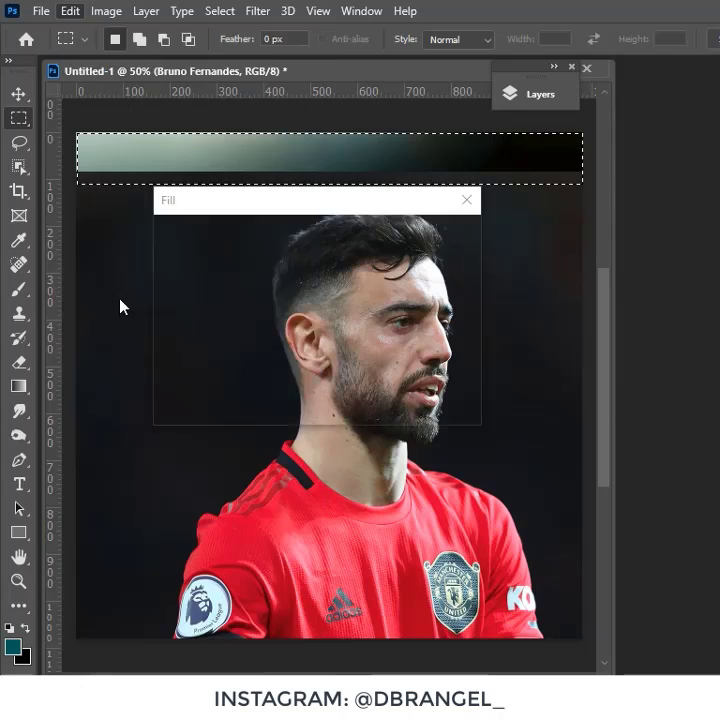
left_click(390, 236)
left_click(320, 315)
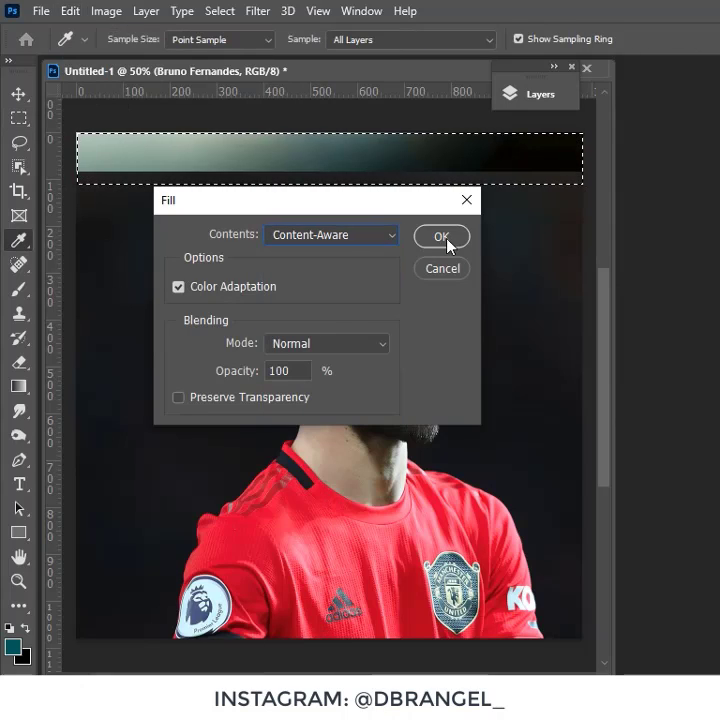
left_click(442, 236)
key("m")
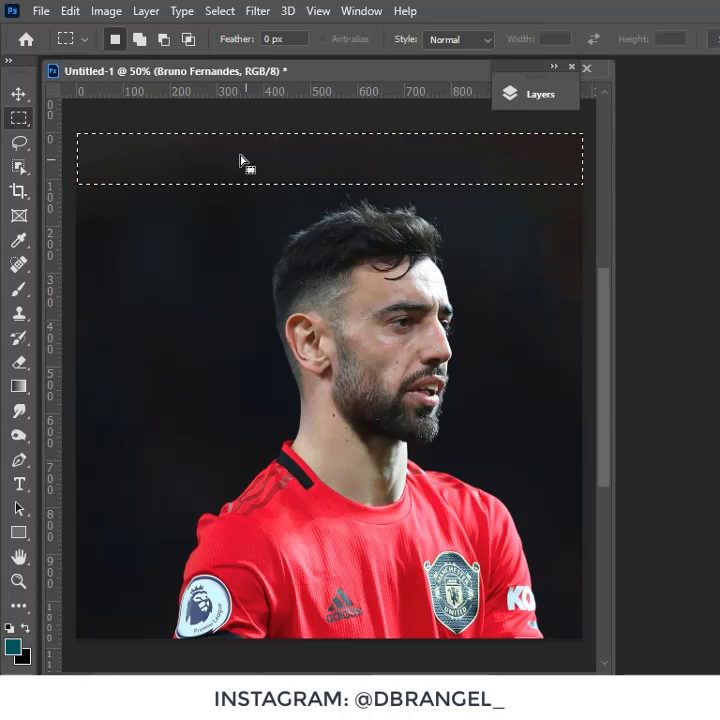
left_click(210, 12)
left_click(222, 48)
left_click(528, 94)
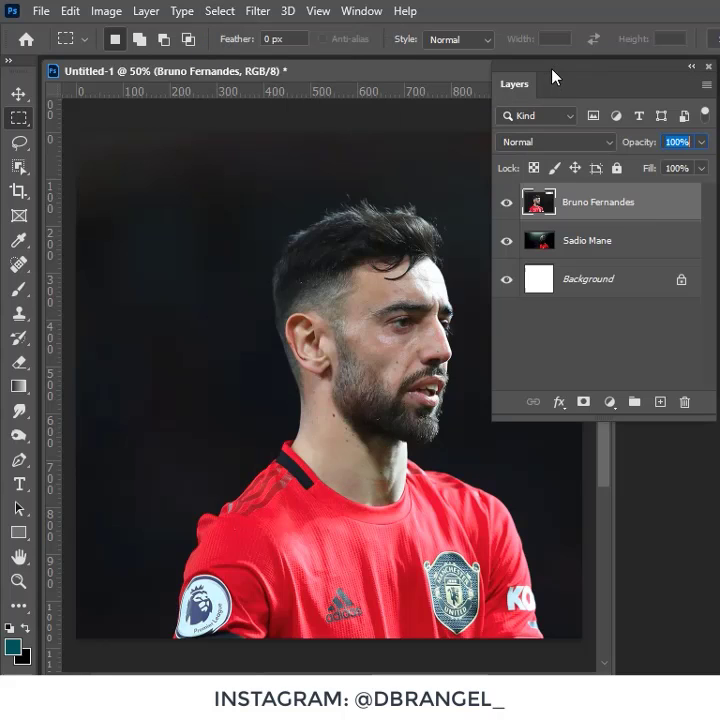
- Turn off the red channel in the Bruno layer's blending options so he turns teal
left_click(559, 401)
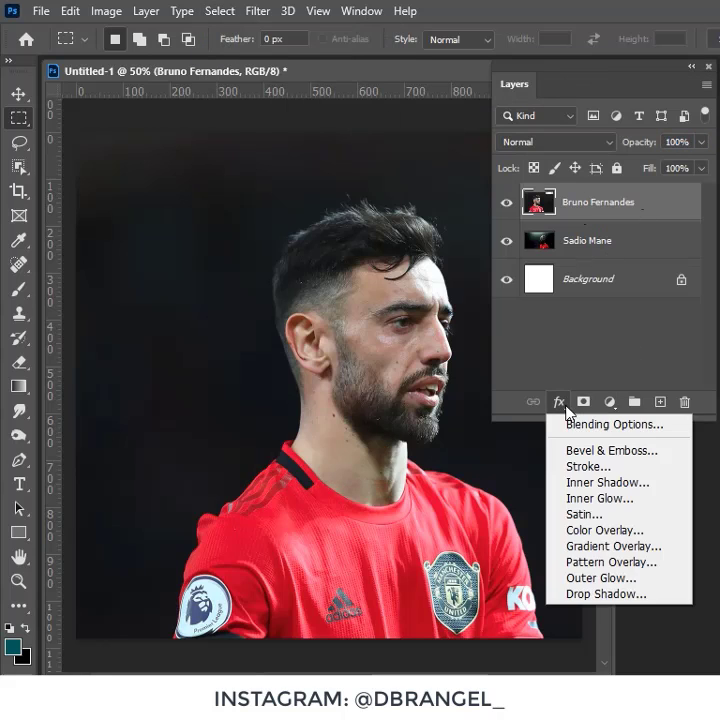
left_click(580, 424)
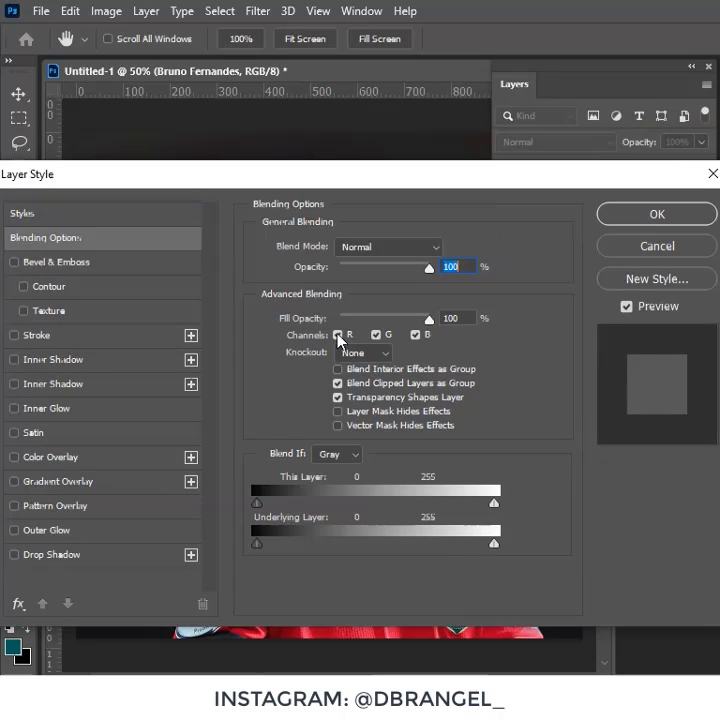
left_click(338, 336)
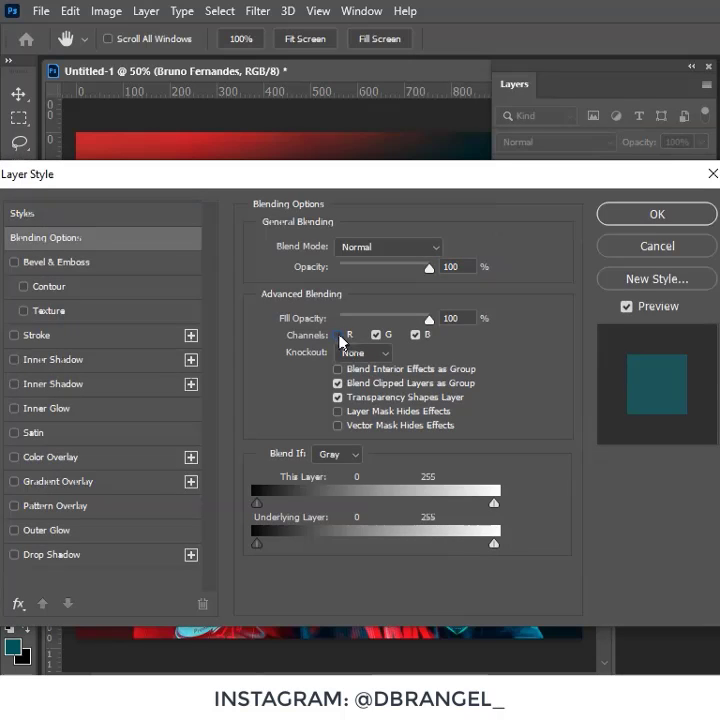
left_click(645, 222)
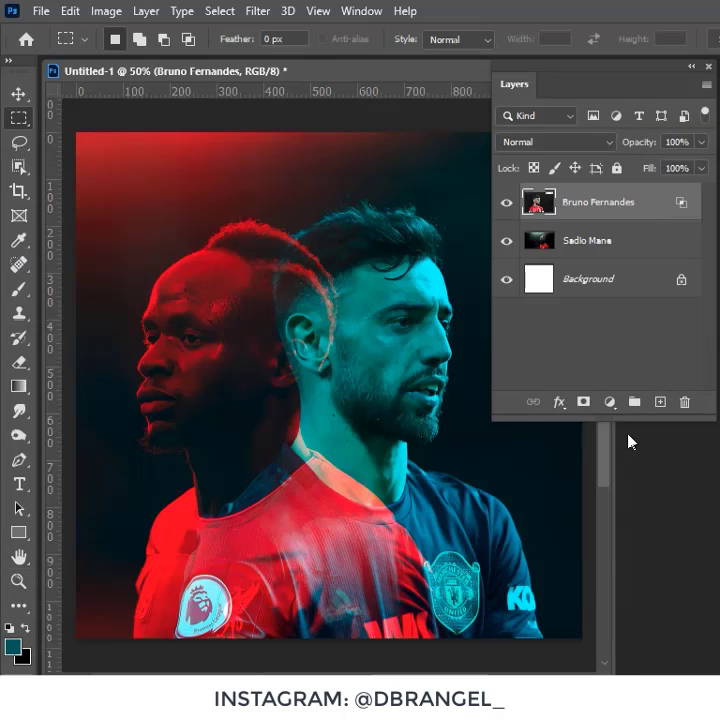
- Add a mask to Bruno and paint black to reveal Sadio's head and Liverpool shirt
left_click(584, 403)
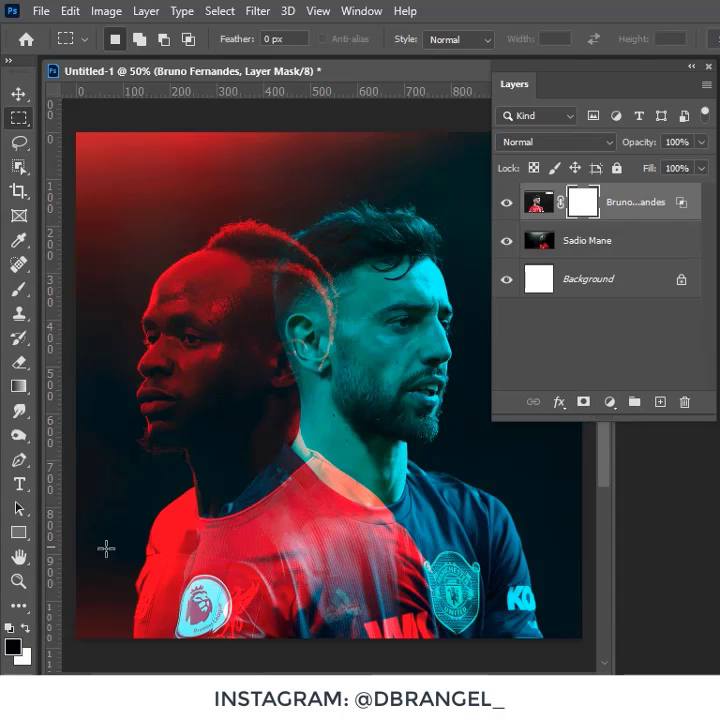
left_click(19, 289)
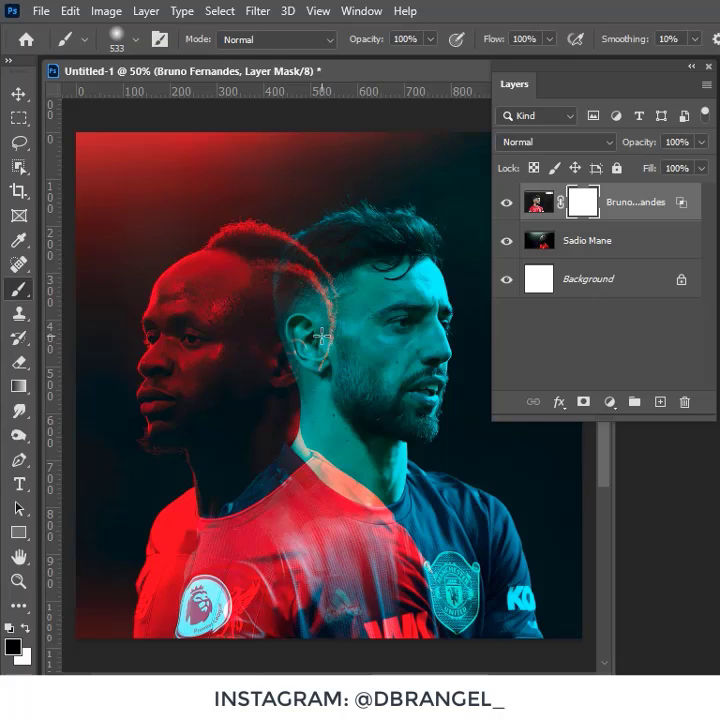
mouse_move(334, 334)
left_mouse_down()
mouse_move(368, 366)
mouse_move(330, 320)
left_mouse_up()
key("x")
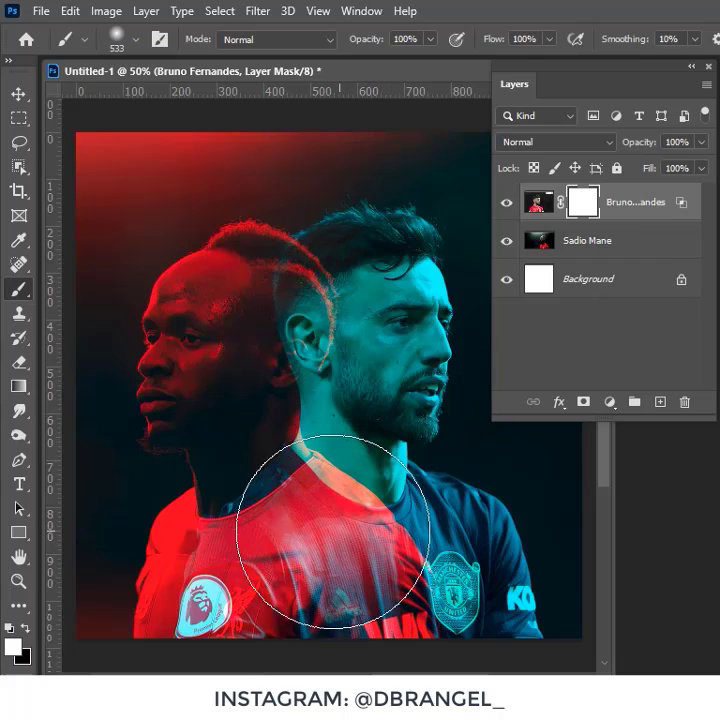
key("x")
left_click_drag(334, 530, 222, 582)
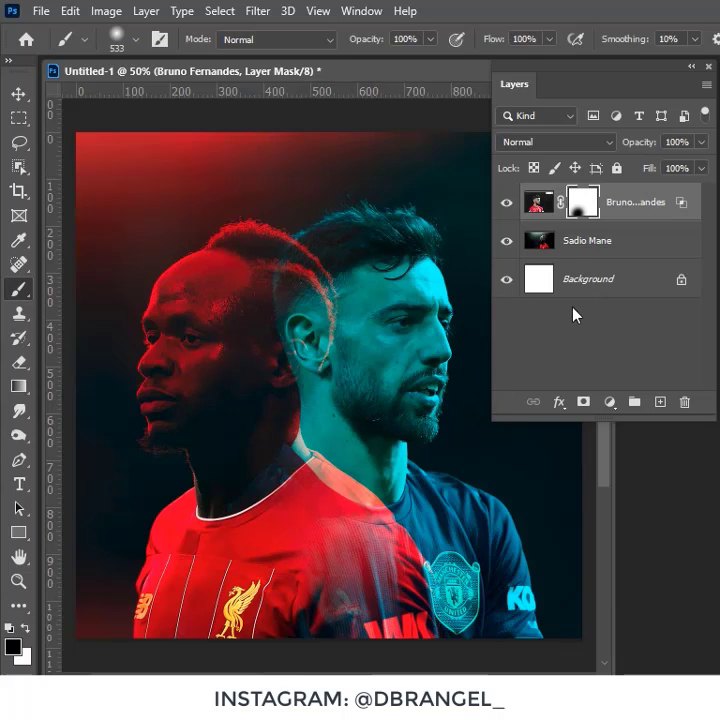
left_click(18, 94)
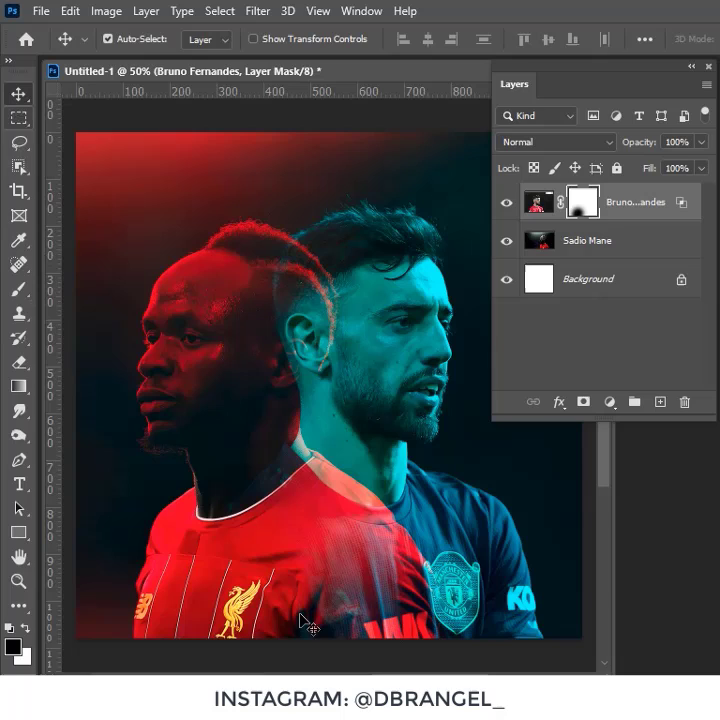
- Unlock the background and group all three layers into a group named 'Edit'
left_click(681, 279)
left_click(643, 212)
left_click(632, 278, "shift")
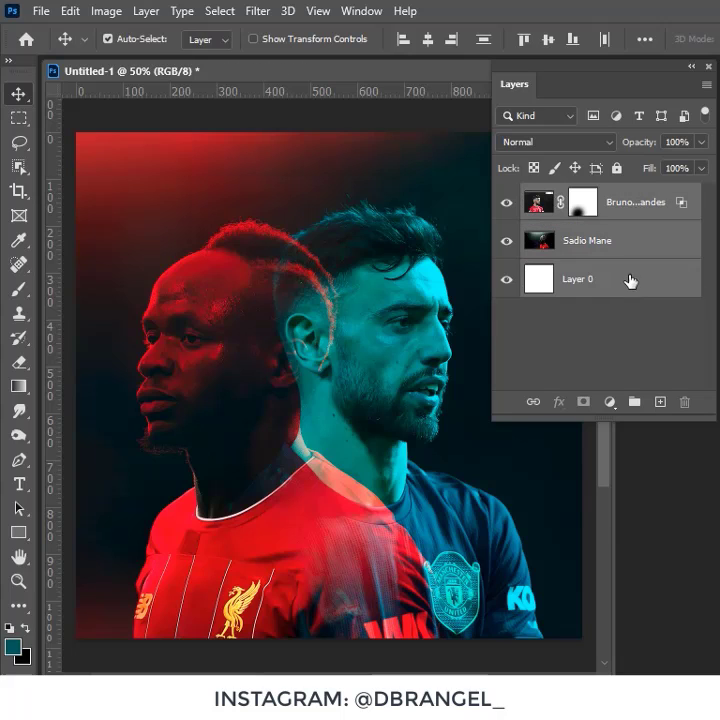
left_click(634, 401)
double_click(579, 196)
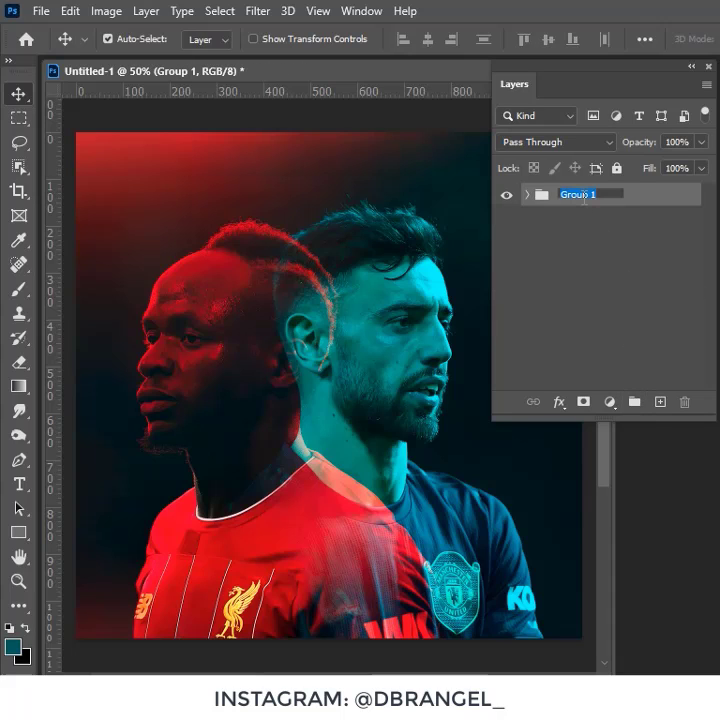
type("Edit")
key("Return")
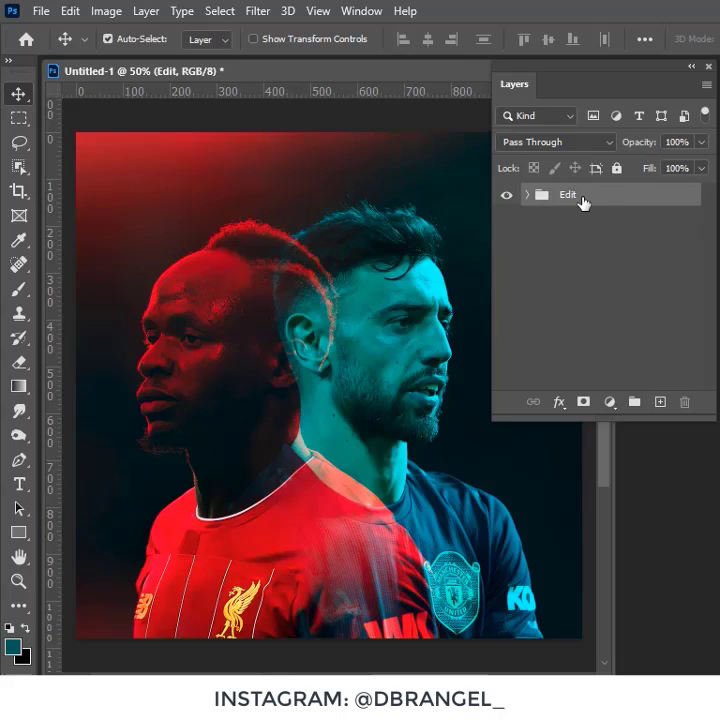
- Stamp a merged copy named 'Copia Editavel' on top and convert it to a smart object
key("ctrl+alt+shift+e")
double_click(580, 201)
type("Copia Editavel")
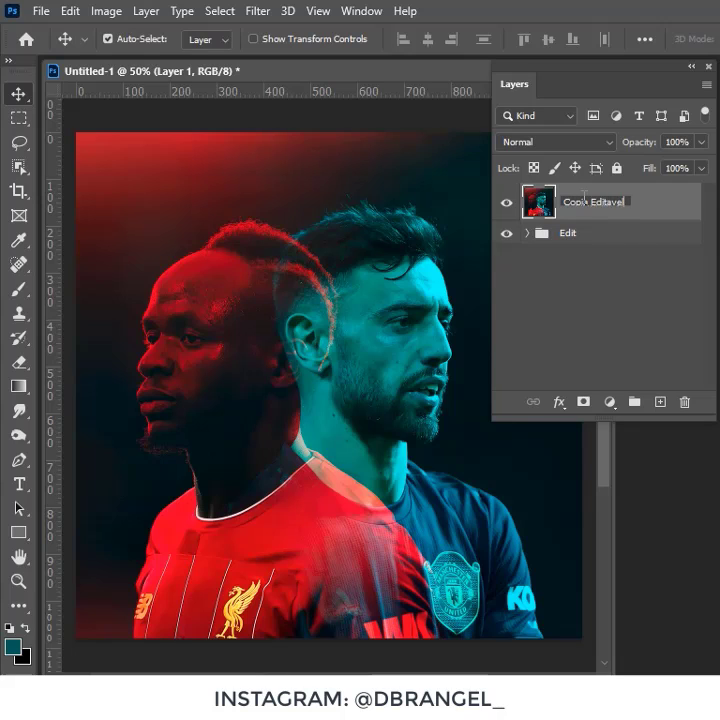
key("Return")
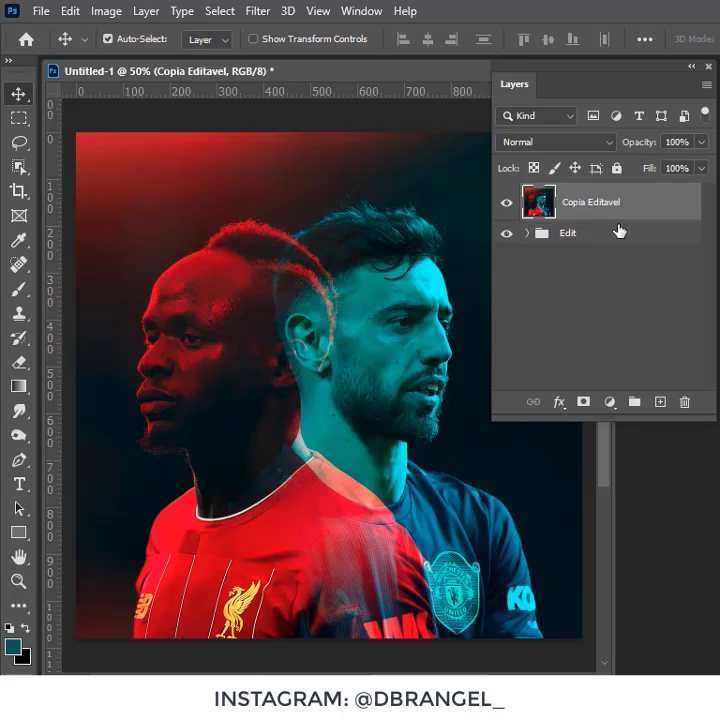
left_click(255, 12)
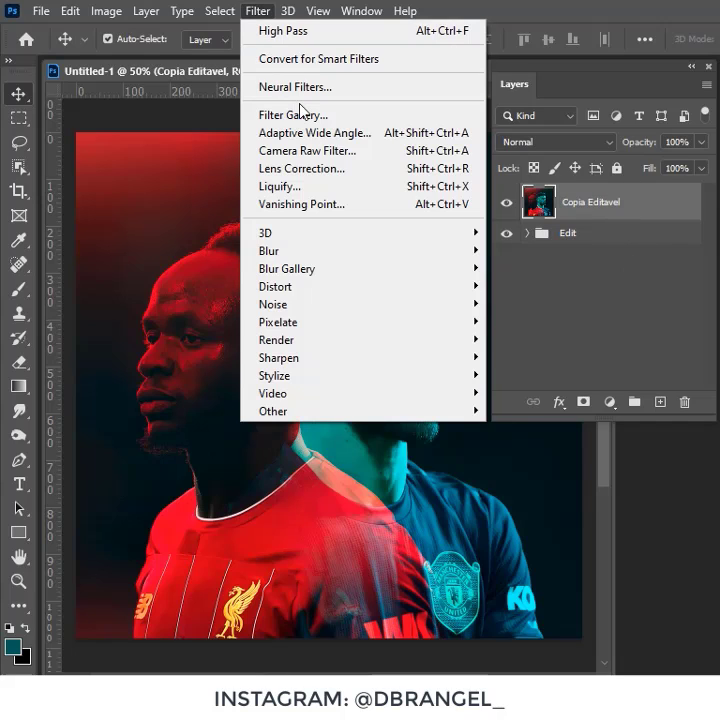
left_click(651, 207)
right_click(655, 210)
right_click(541, 204)
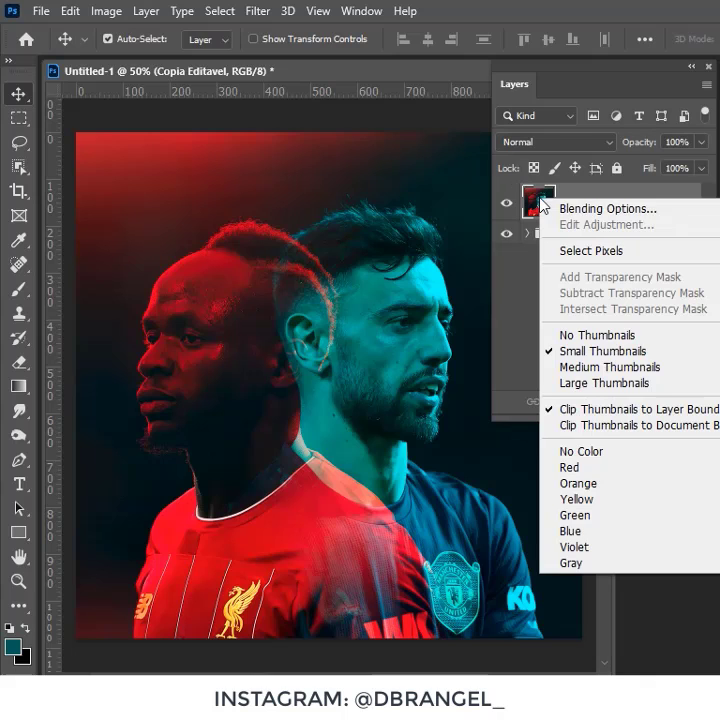
right_click(566, 196)
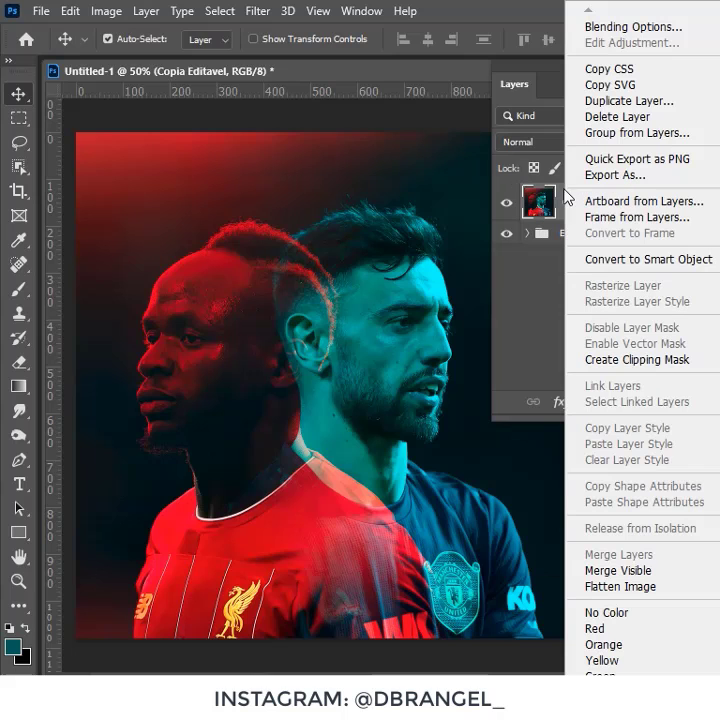
left_click(589, 262)
left_click(257, 11)
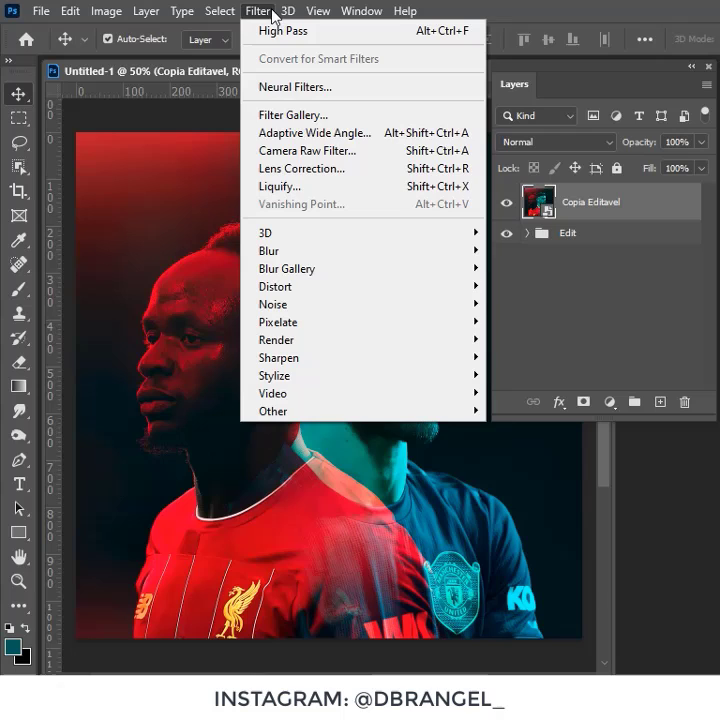
left_click(288, 116)
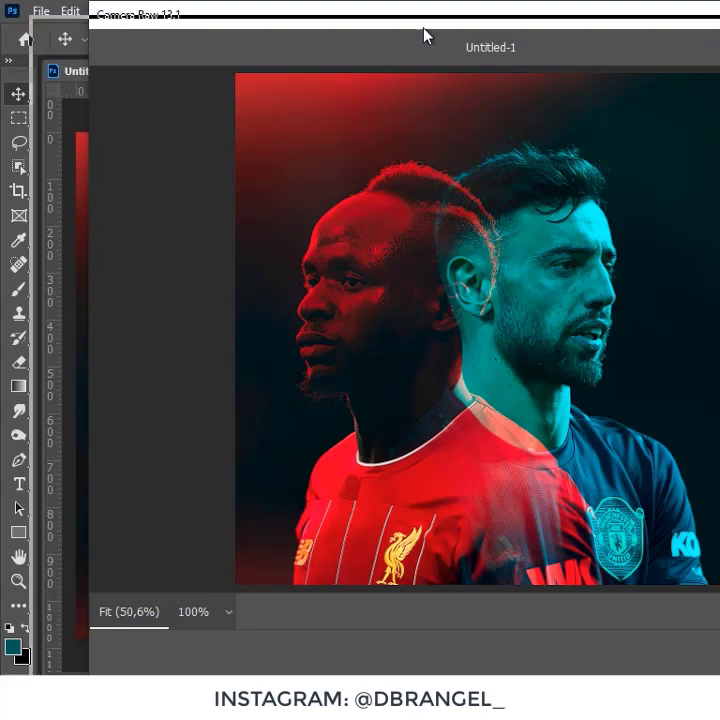
- In Camera Raw Calibration, set red primary hue +20, red saturation +12, blue primary hue -20
double_click(426, 24)
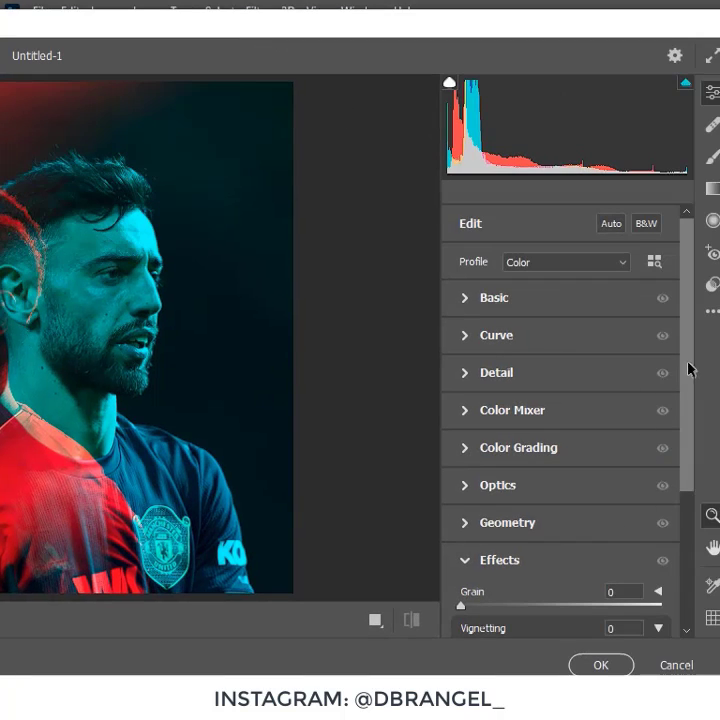
left_click_drag(688, 369, 678, 578)
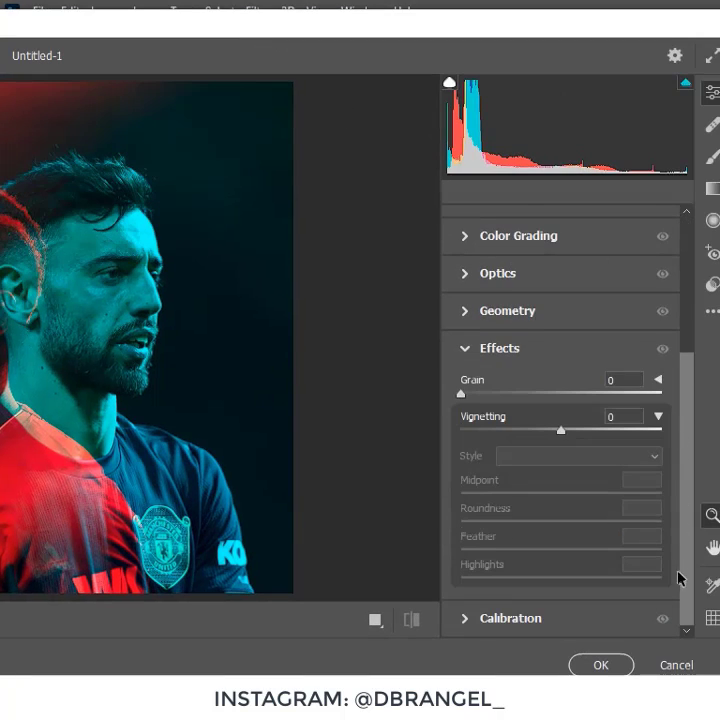
left_click(463, 356)
left_click(472, 598)
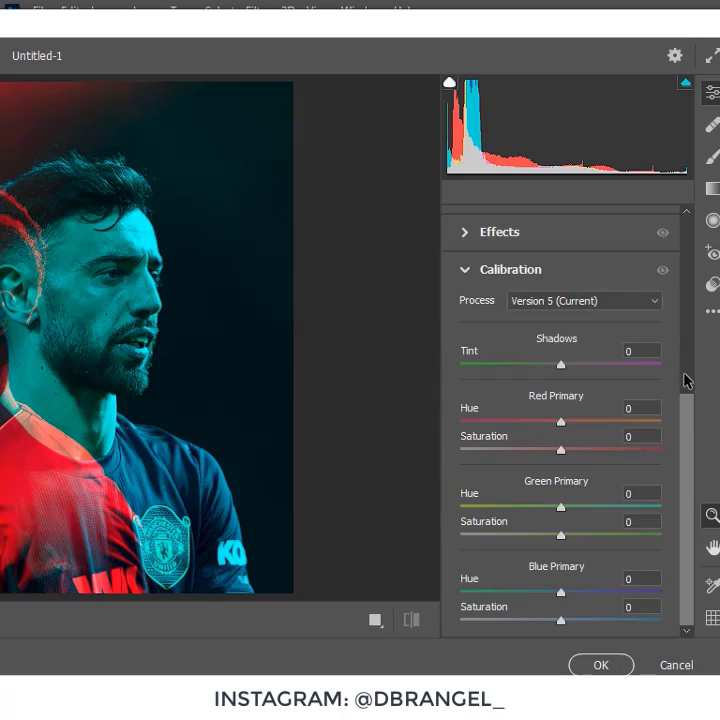
mouse_move(561, 421)
left_mouse_down()
mouse_move(575, 431)
mouse_move(588, 431)
mouse_move(587, 424)
left_mouse_up()
left_click_drag(567, 463, 575, 455)
mouse_move(567, 599)
left_mouse_down()
mouse_move(538, 595)
mouse_move(588, 626)
left_mouse_up()
left_click_drag(686, 490, 686, 260)
- Lower contrast to -25, raise texture, and slightly boost vibrance
left_click(466, 297)
mouse_move(560, 400)
left_mouse_down()
mouse_move(535, 402)
mouse_move(530, 428)
mouse_move(590, 458)
mouse_move(570, 487)
mouse_move(590, 485)
mouse_move(554, 516)
mouse_move(526, 513)
mouse_move(537, 513)
left_mouse_up()
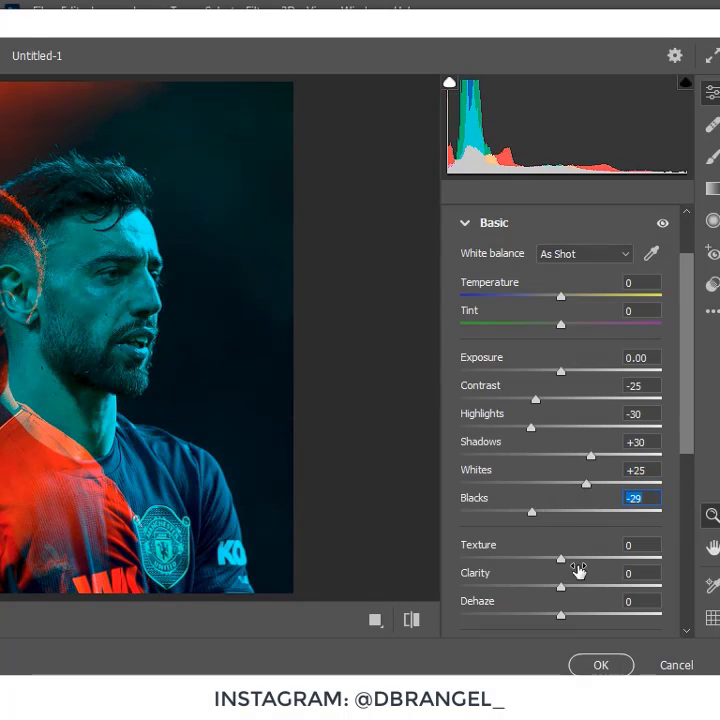
mouse_move(561, 558)
left_mouse_down()
mouse_move(578, 559)
mouse_move(568, 587)
left_mouse_up()
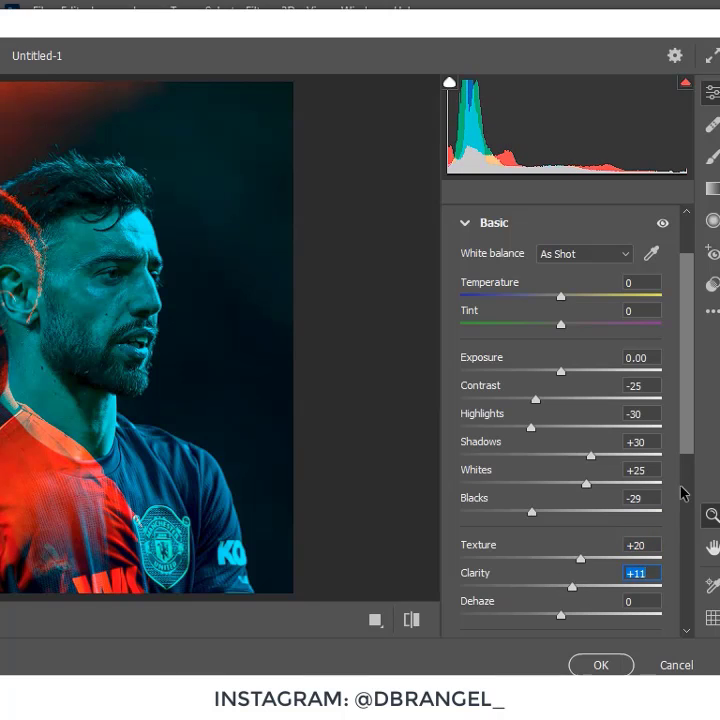
scroll(678, 490, "down", 3)
scroll(652, 514, "down", 3)
left_click(577, 407)
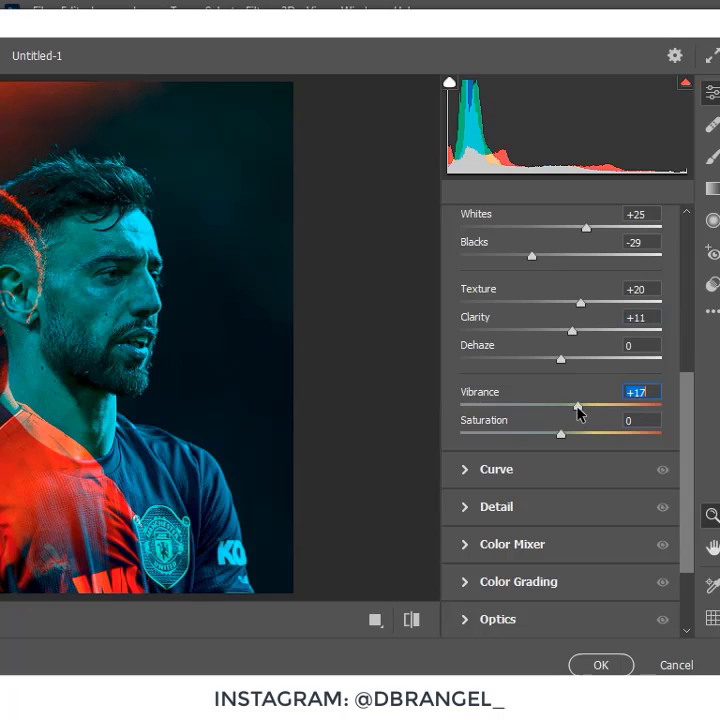
scroll(665, 470, "down", 3)
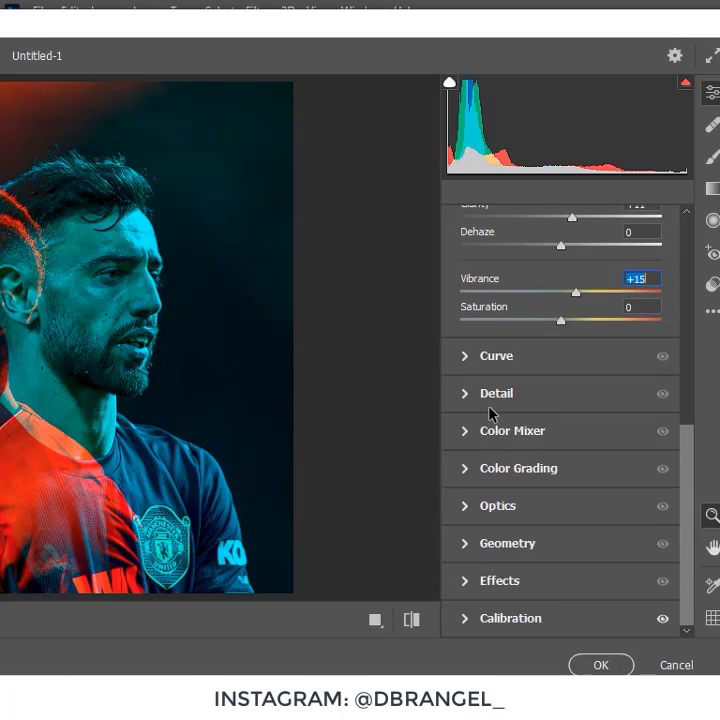
- Add sharpening 25, grain 12 and a -25 vignette, then apply the Camera Raw filter
left_click(492, 400)
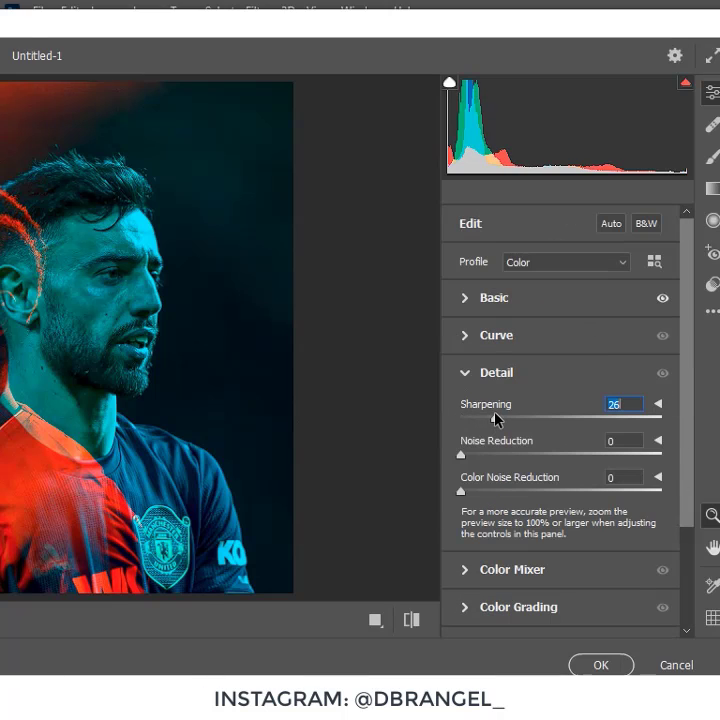
left_click_drag(497, 419, 493, 419)
scroll(680, 510, "down", 2)
scroll(600, 570, "down", 1)
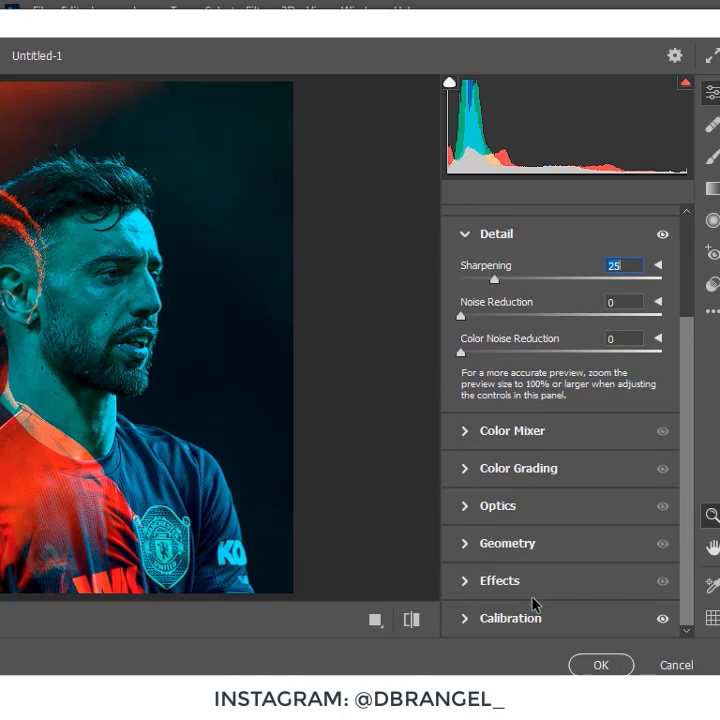
left_click(500, 583)
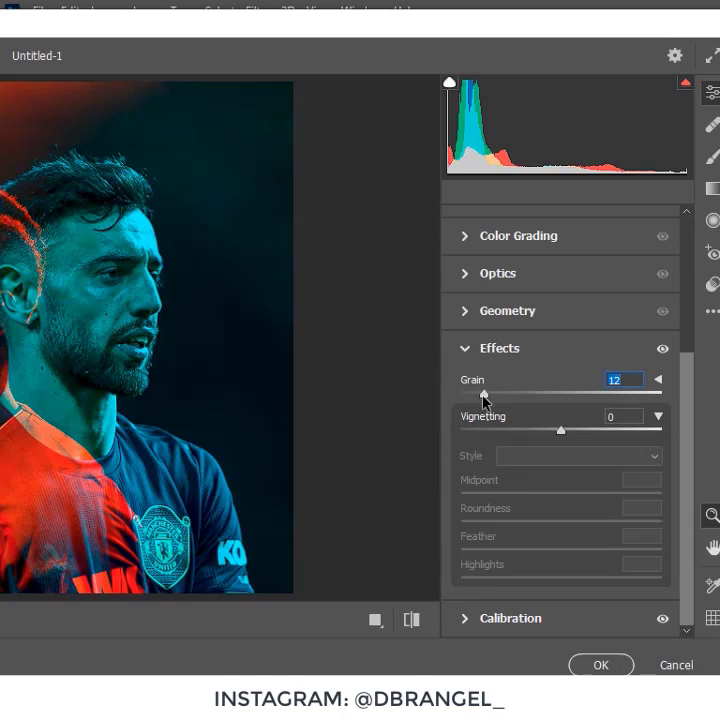
left_click_drag(563, 438, 535, 434)
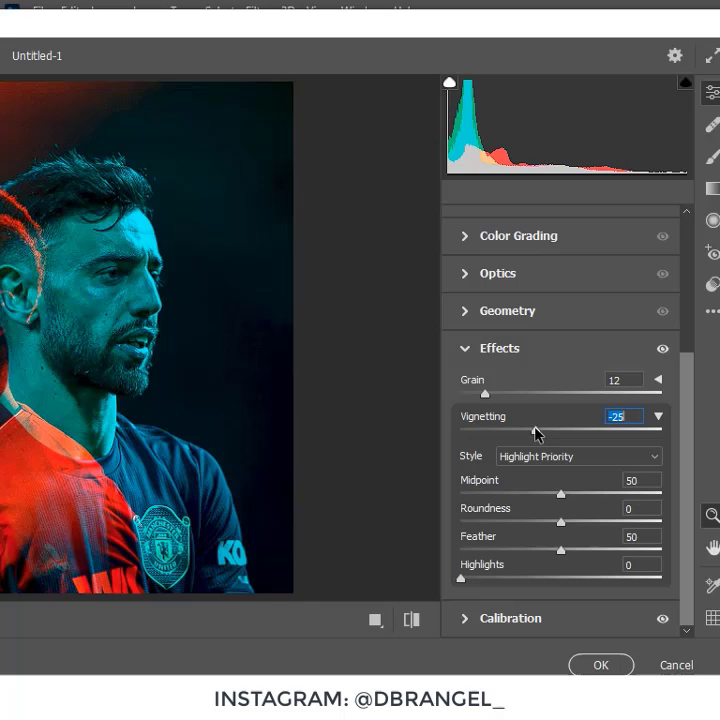
left_click(600, 665)
- Compare the Camera Raw result and convert Copia Editavel into a new smart object
left_click(507, 204)
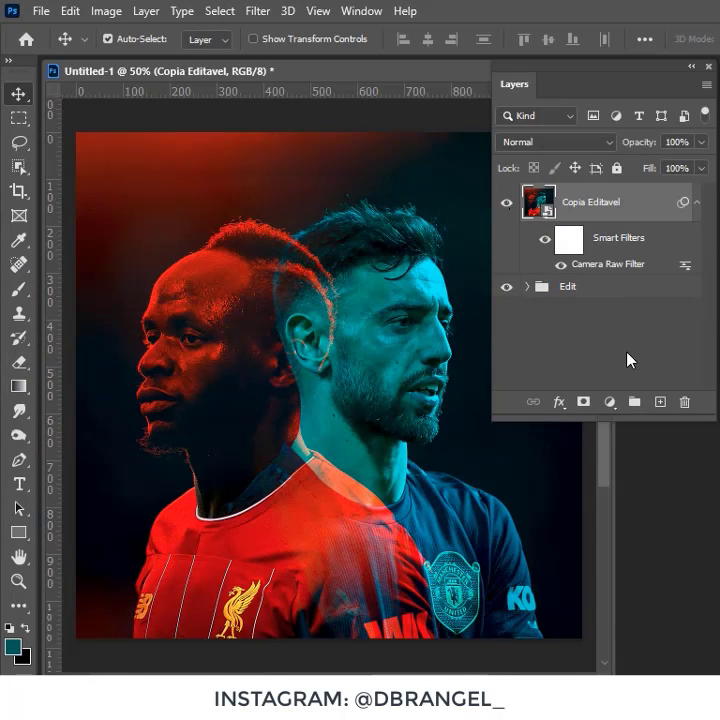
right_click(643, 210)
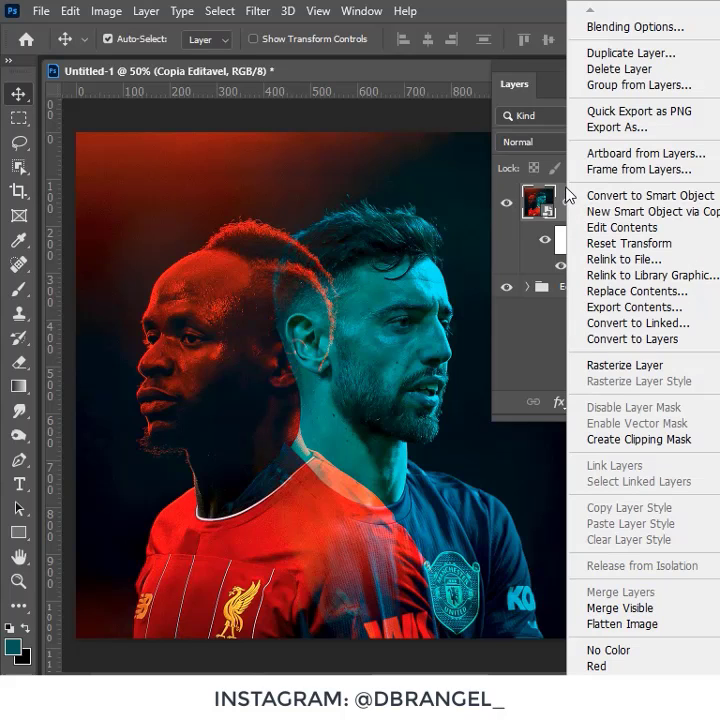
left_click(588, 199)
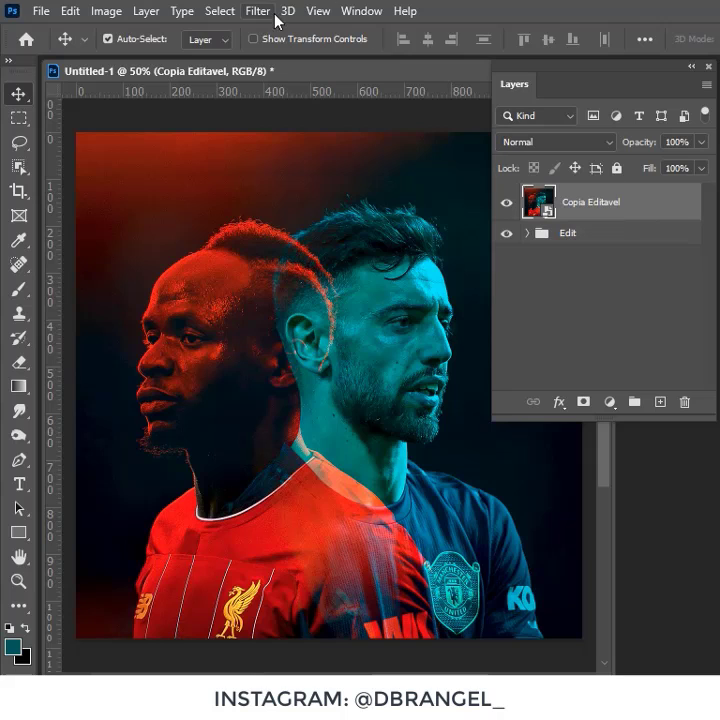
- Apply a 4.0-pixel High Pass filter and set its blending mode to Hard Light
left_click(262, 12)
left_click(517, 432)
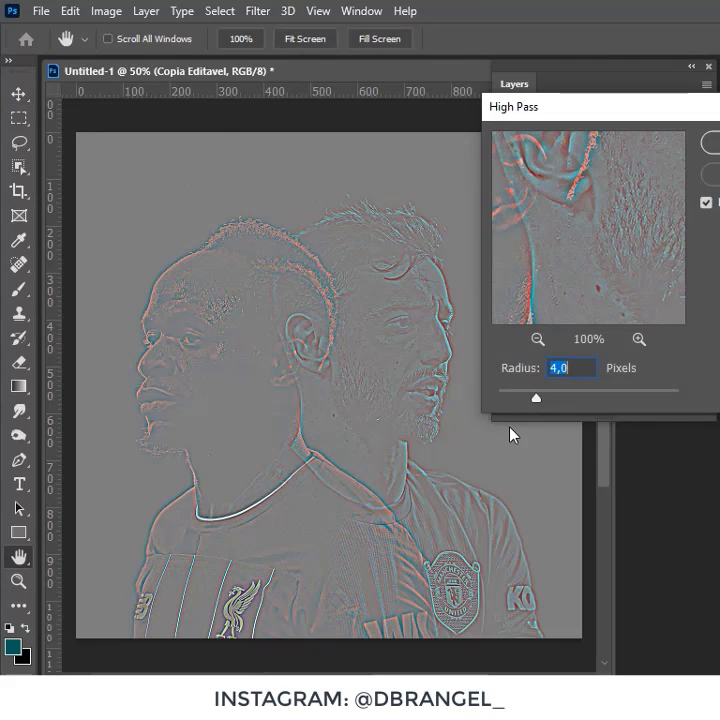
left_click_drag(567, 111, 265, 172)
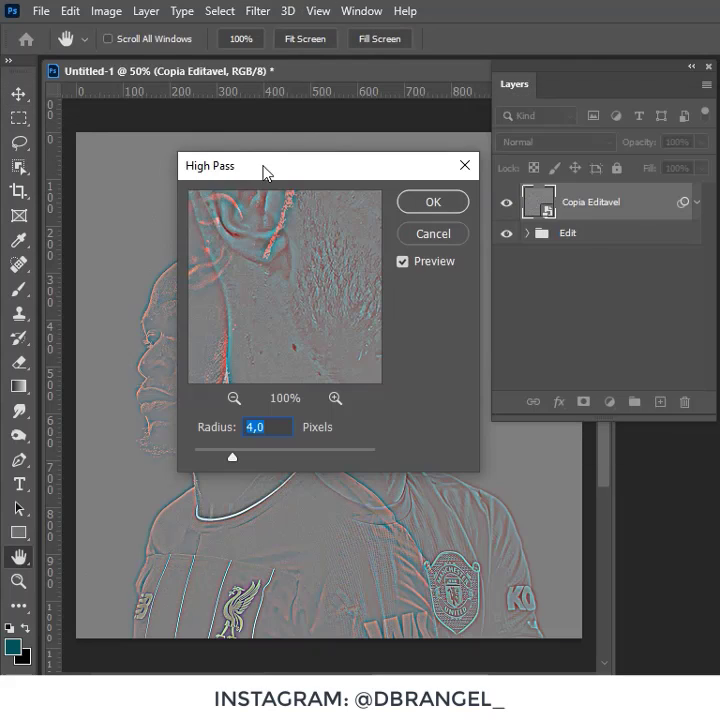
left_click(433, 201)
key("h")
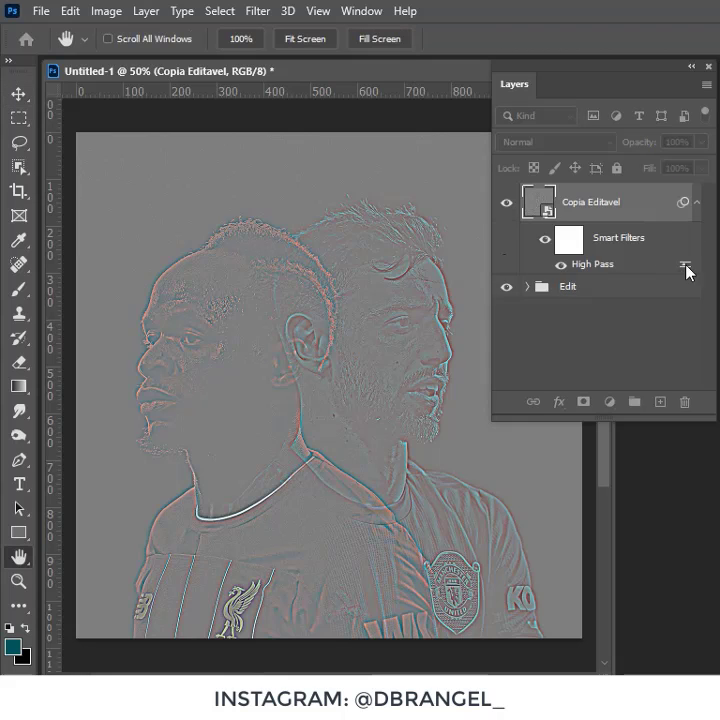
left_click(300, 238)
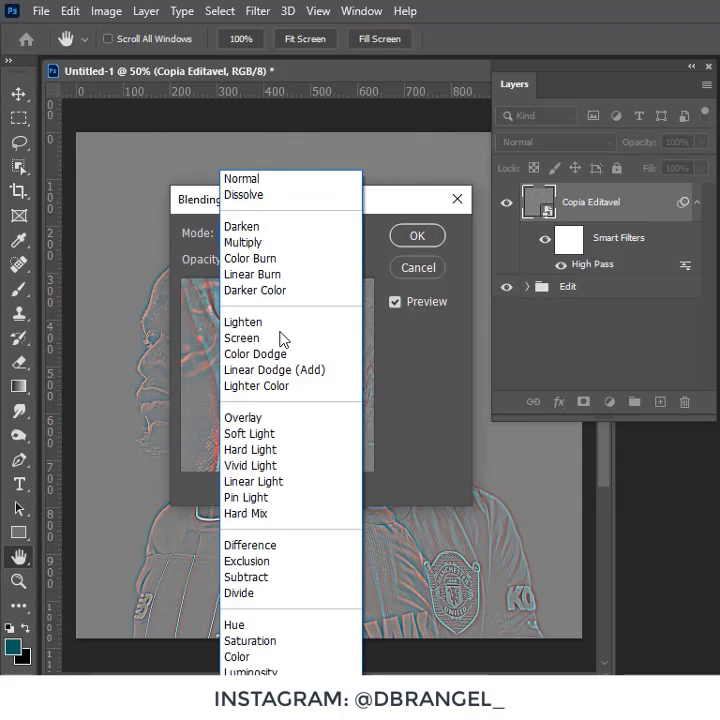
left_click(277, 455)
left_click(417, 236)
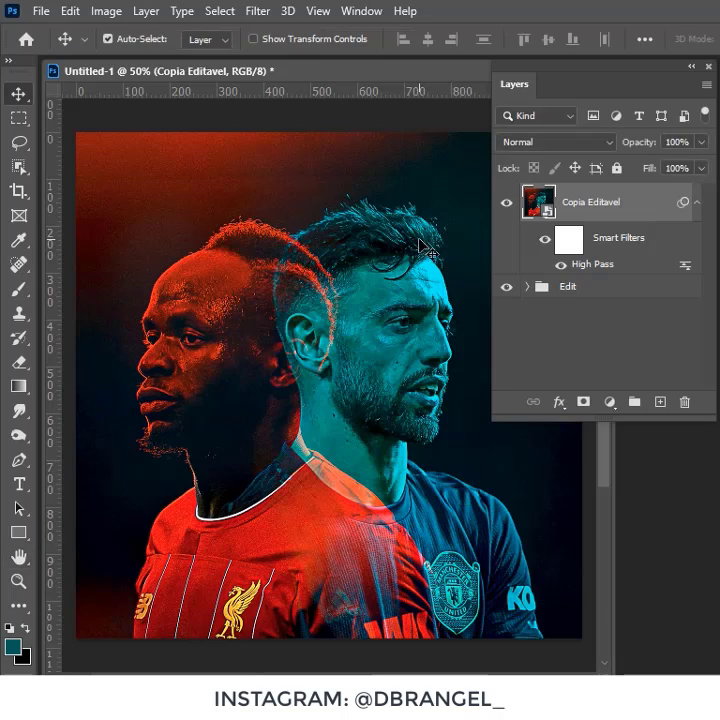
- Draw a black-to-white linear gradient on the High Pass filter mask, fading sharpening toward the left
left_click(568, 238)
left_click(28, 388)
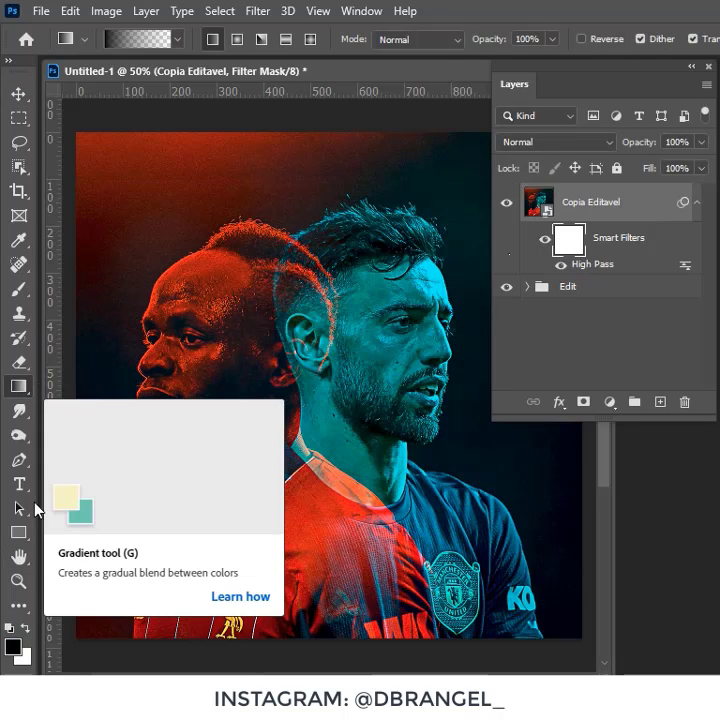
key("i")
left_click(12, 647)
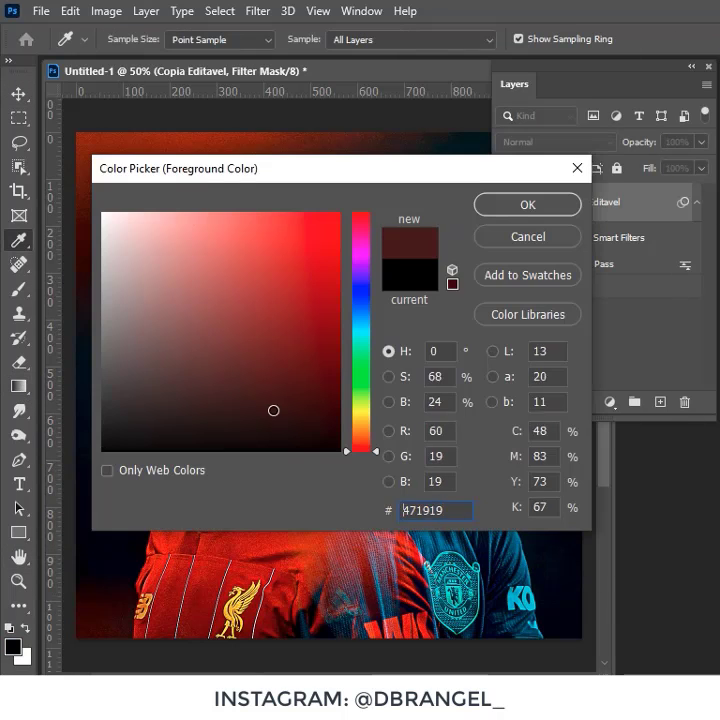
left_click(527, 204)
key("g")
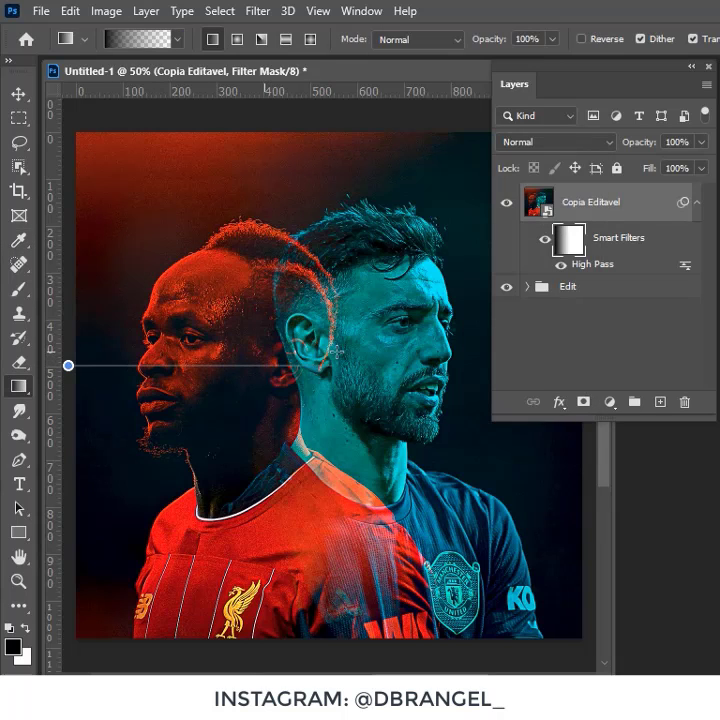
left_click_drag(68, 365, 357, 351)
left_click(18, 94)
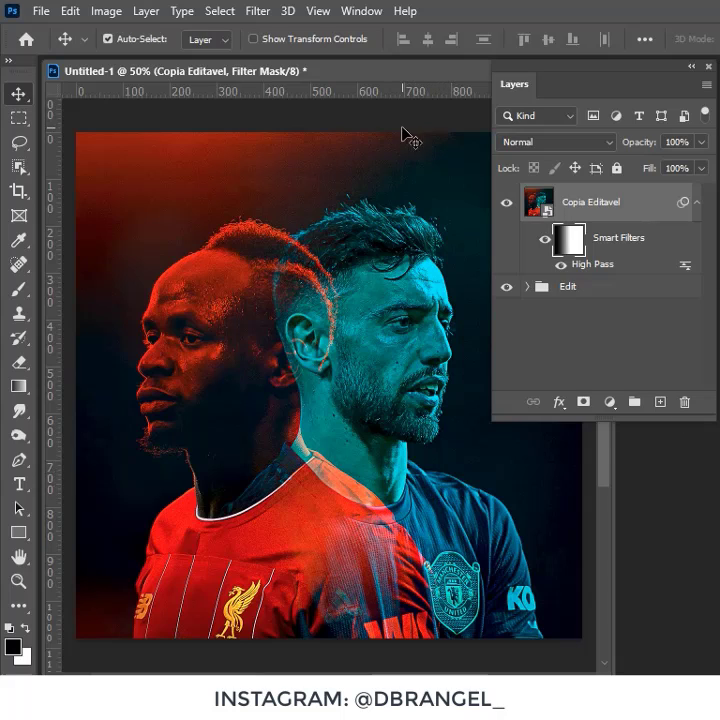
- Add a new layer beneath Copia Editavel and fill it white (#ffffff) with the Paint Bucket
left_click(696, 203)
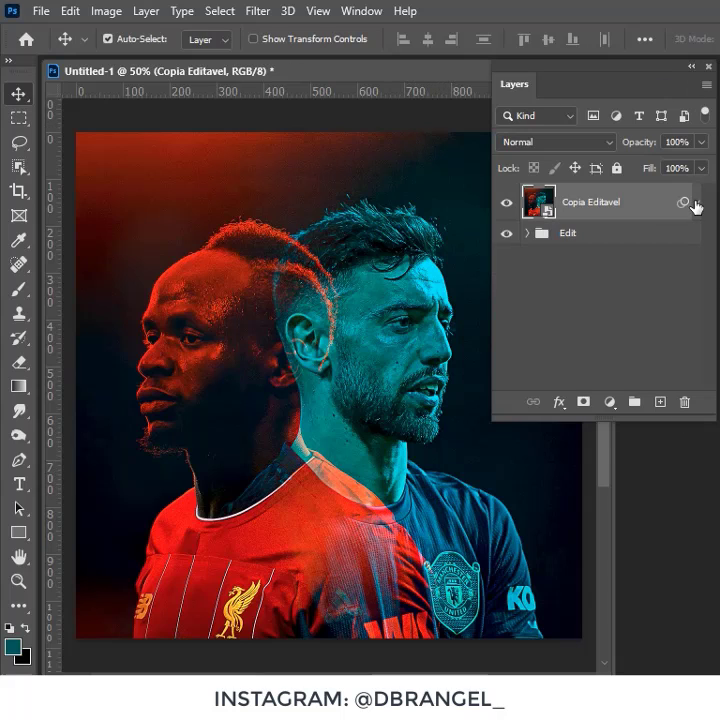
left_click(691, 70)
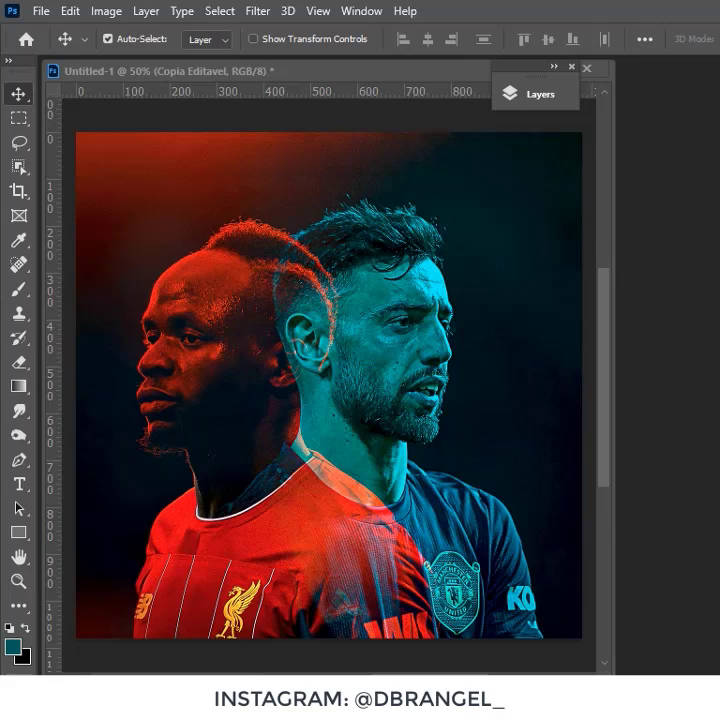
left_click(550, 96)
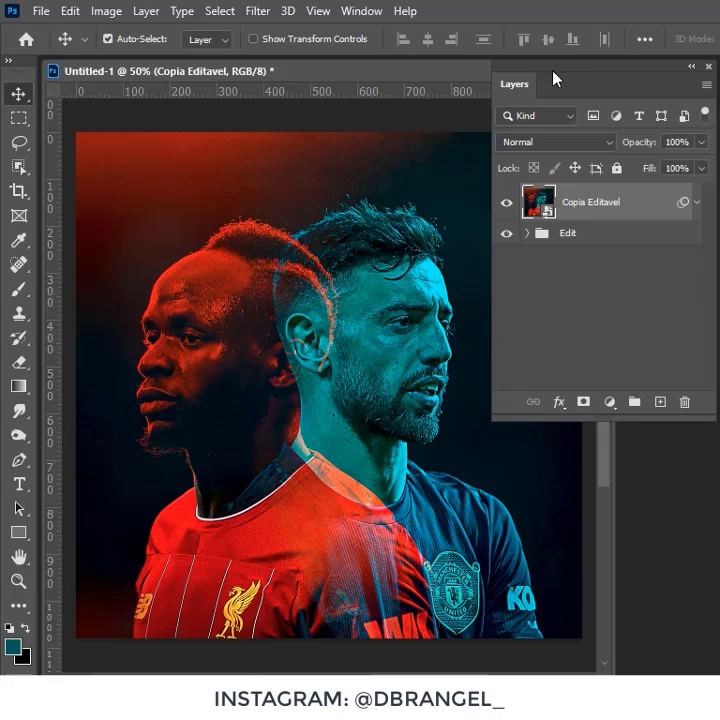
left_click(588, 232)
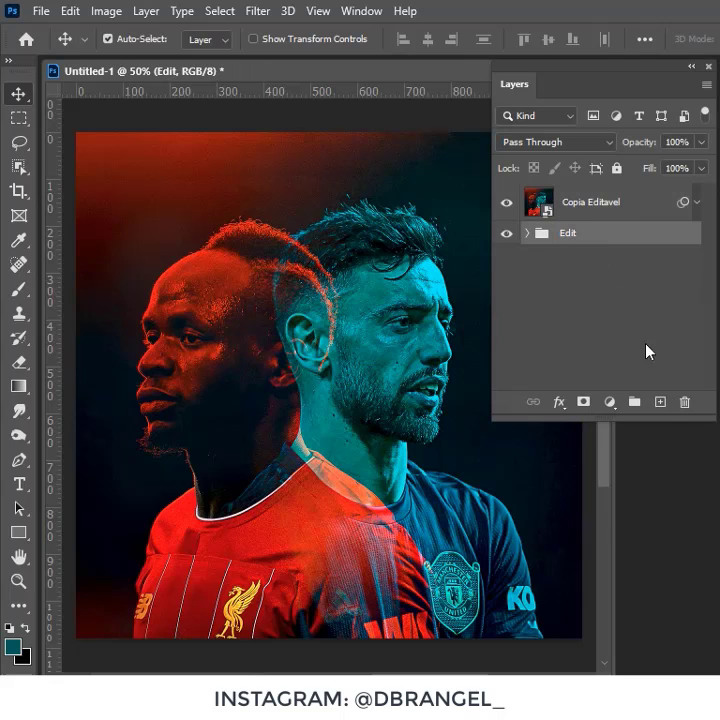
left_click(659, 403)
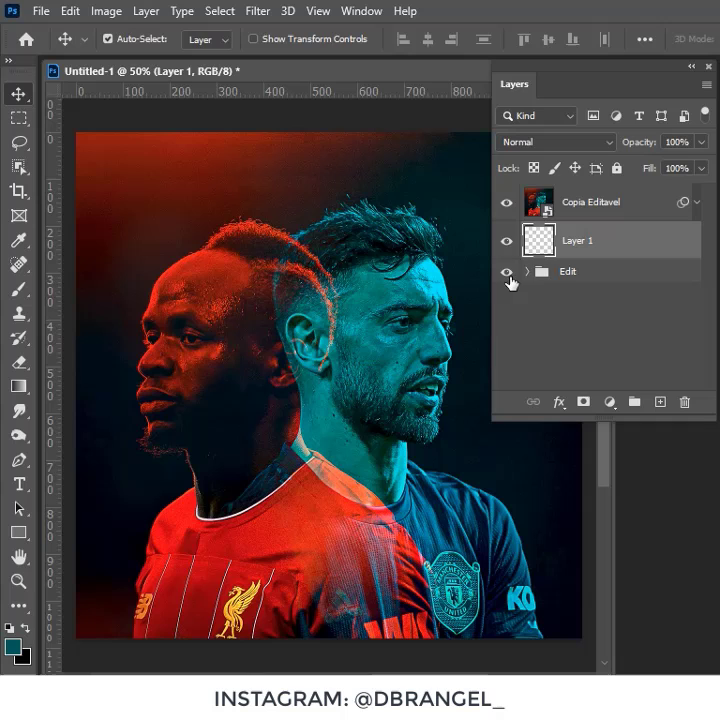
left_click(19, 386)
left_click(95, 403)
left_click(13, 646)
type("ffffff")
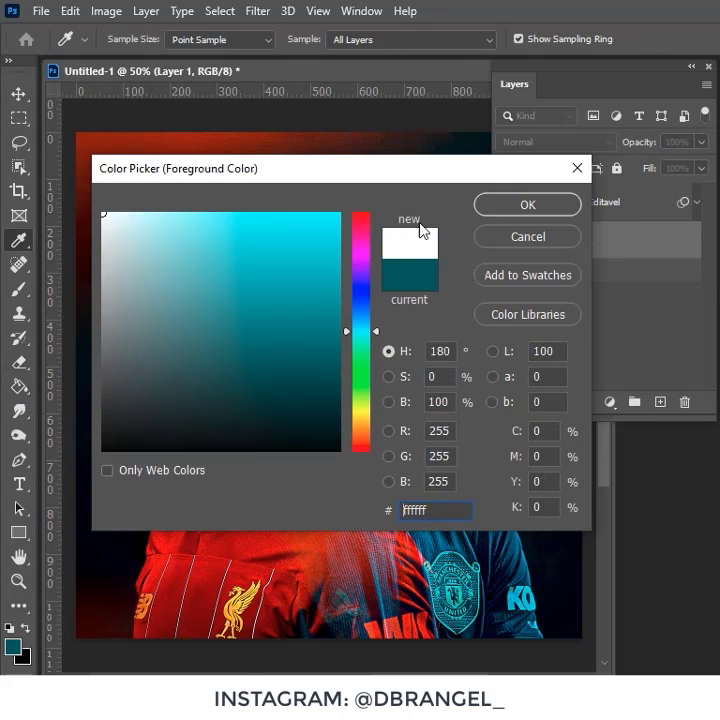
key("Return")
left_click(315, 225)
- Move Copia Editavel up about 118 px, exposing a white band along the bottom
left_click(504, 204)
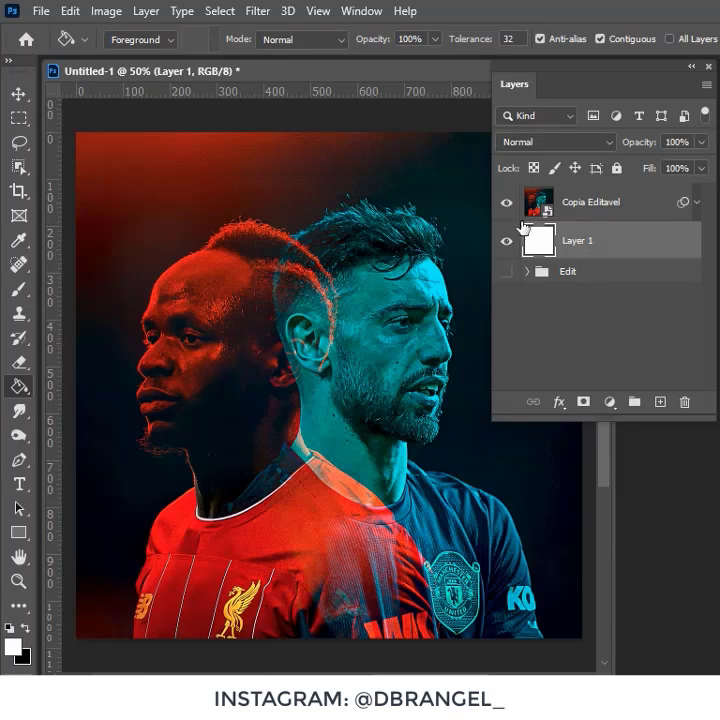
left_click(617, 206)
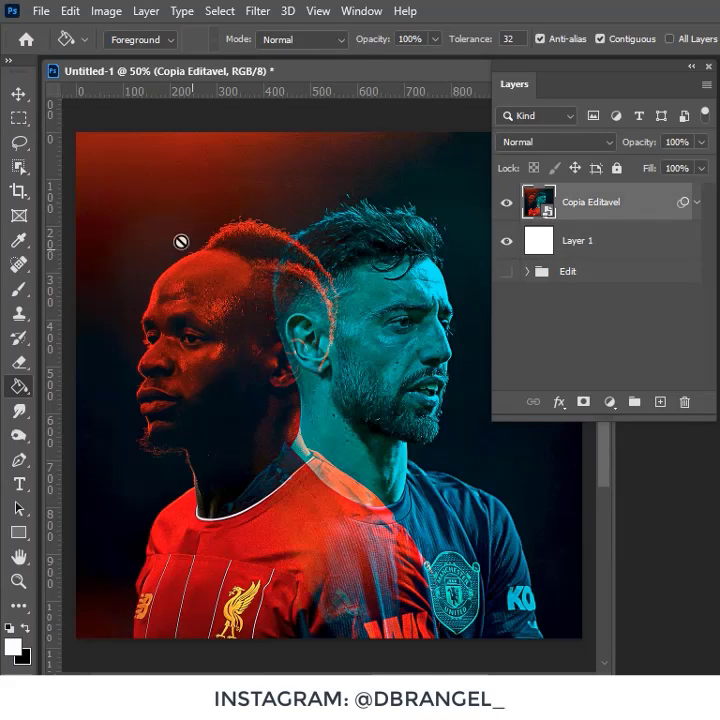
key("ctrl+t")
left_click(655, 288)
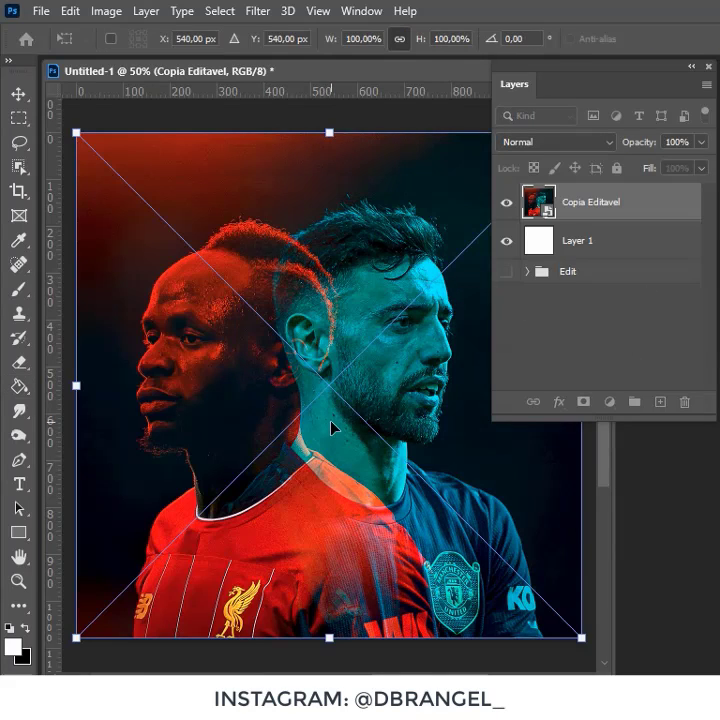
left_click_drag(333, 427, 329, 372)
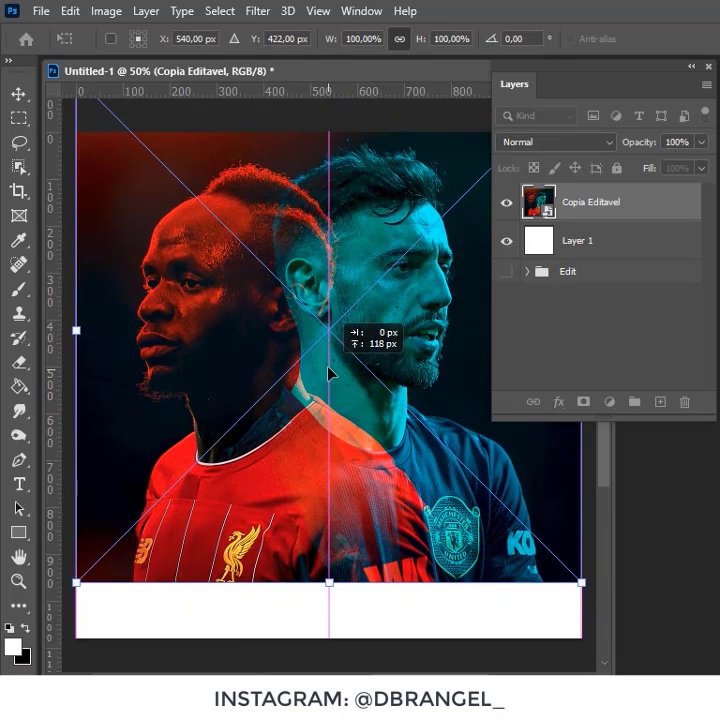
key("Return")
key("g")
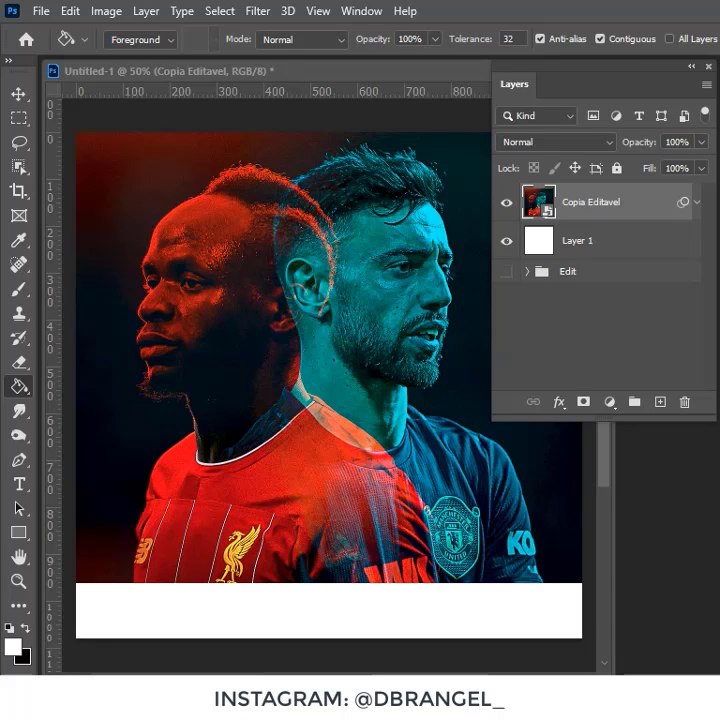
- Place the pl-footer graphic flush with the bottom edge of the canvas
left_click_drag(542, 475, 458, 522)
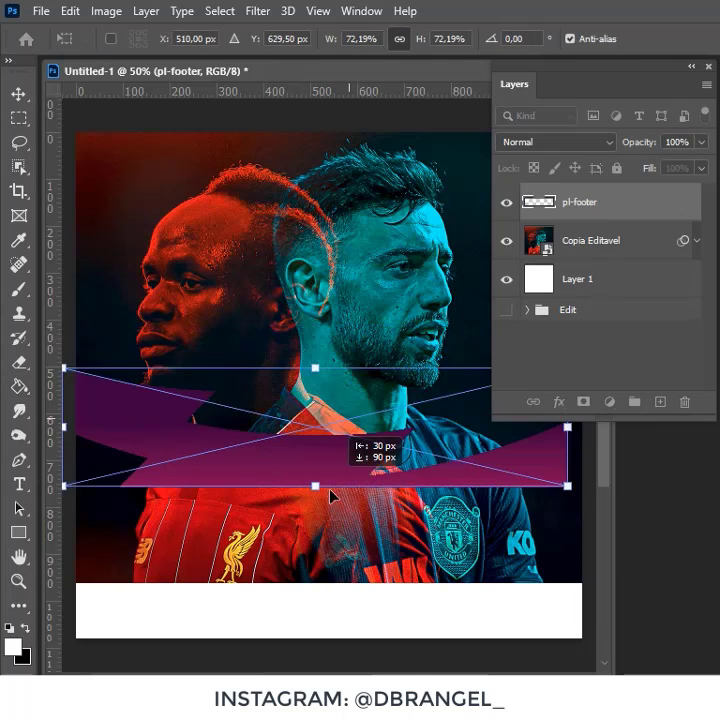
mouse_move(301, 428)
left_mouse_down()
mouse_move(325, 575)
mouse_move(342, 616)
left_mouse_up()
key("shift+Right")
key("shift+Right")
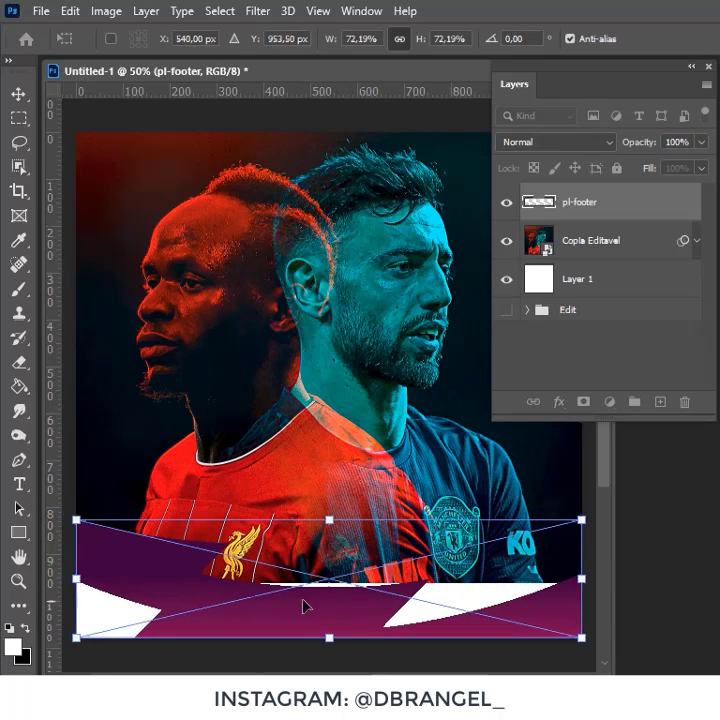
key("Return")
- Sample the footer's dark purple and add a new layer above Copia Editavel
key("g")
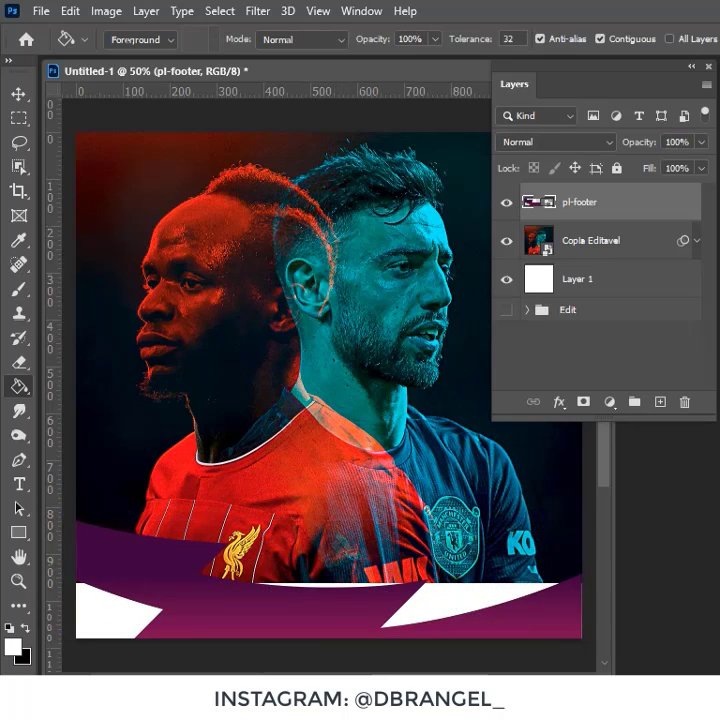
left_click(470, 605, "alt")
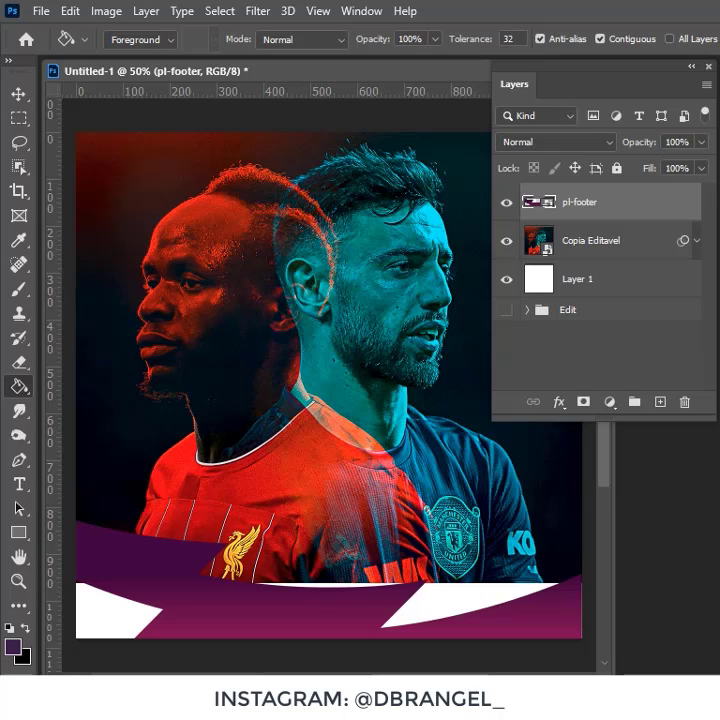
left_click(590, 241)
left_click(659, 402)
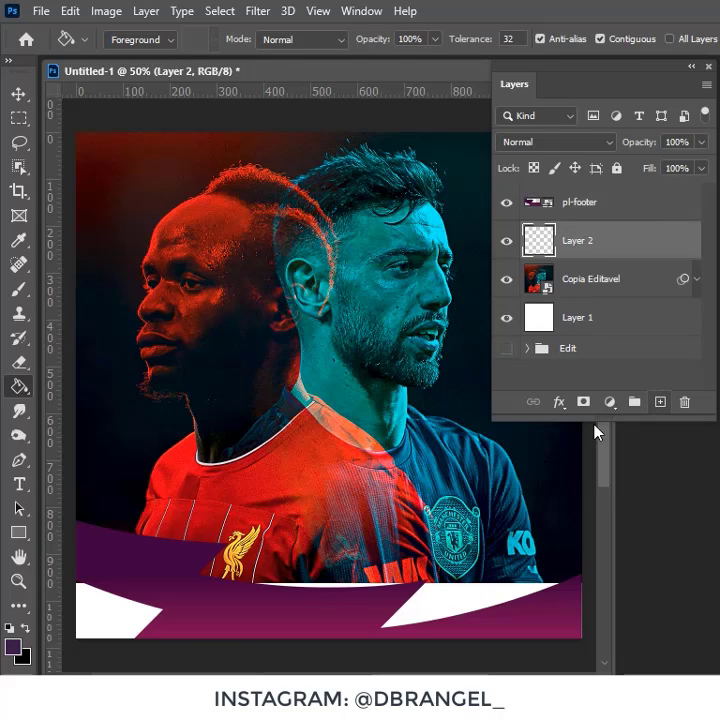
- Choose the Basics foreground-to-transparent gradient for the Gradient tool
right_click(35, 390)
left_click(64, 388)
left_click(140, 39)
left_click(60, 74)
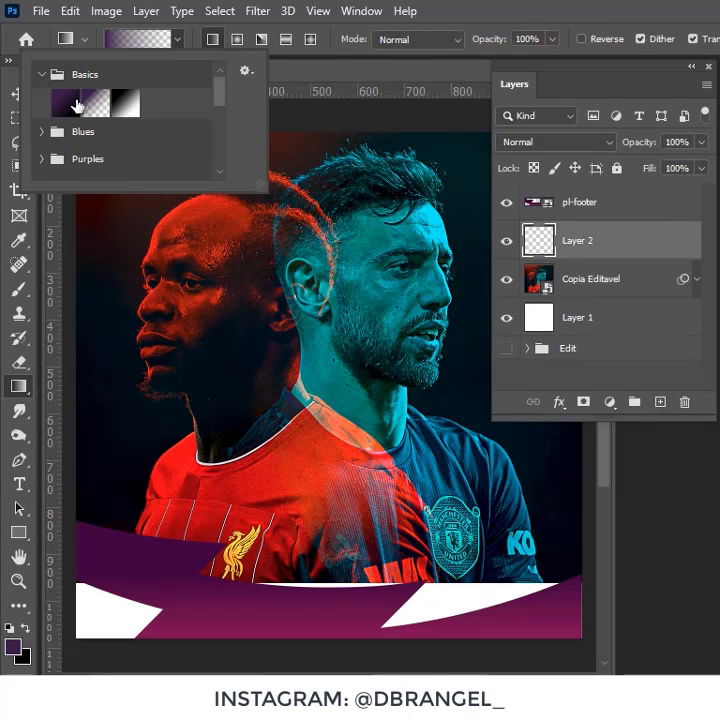
left_click(95, 101)
left_click(467, 58)
- Fade purple up from the canvas bottom, then bring in heading-bg-desktop
left_click_drag(326, 646, 326, 524)
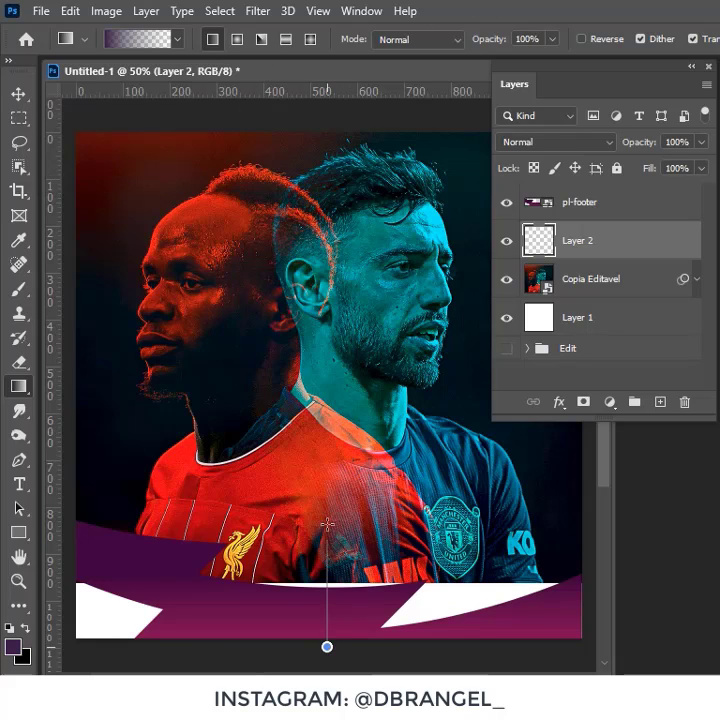
left_click_drag(317, 624, 323, 534)
left_click_drag(312, 645, 312, 514)
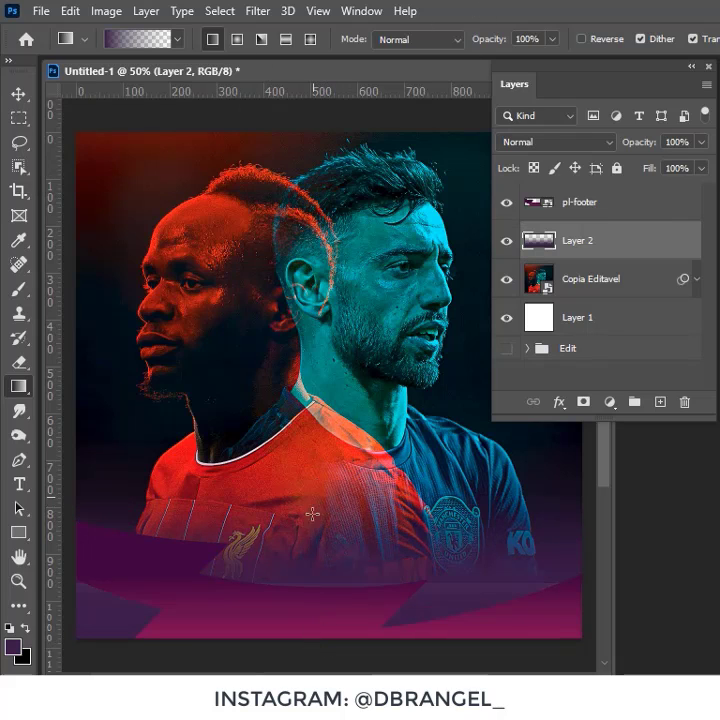
left_click_drag(309, 601, 313, 541)
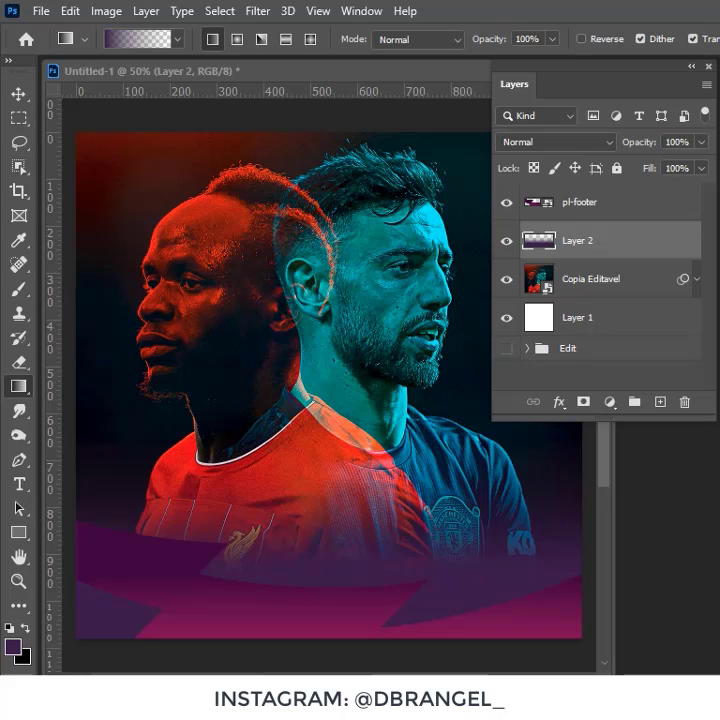
left_click_drag(331, 403, 379, 393)
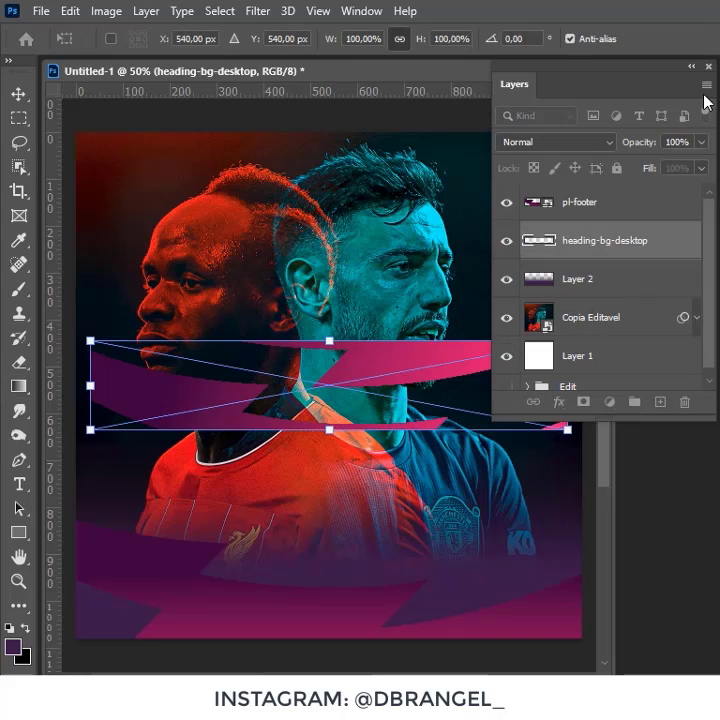
- Move heading-bg-desktop to the top of the poster and enlarge it across the width
left_click(709, 67)
mouse_move(470, 411)
left_mouse_down()
mouse_move(454, 152)
mouse_move(437, 111)
mouse_move(421, 112)
mouse_move(514, 161)
left_mouse_up()
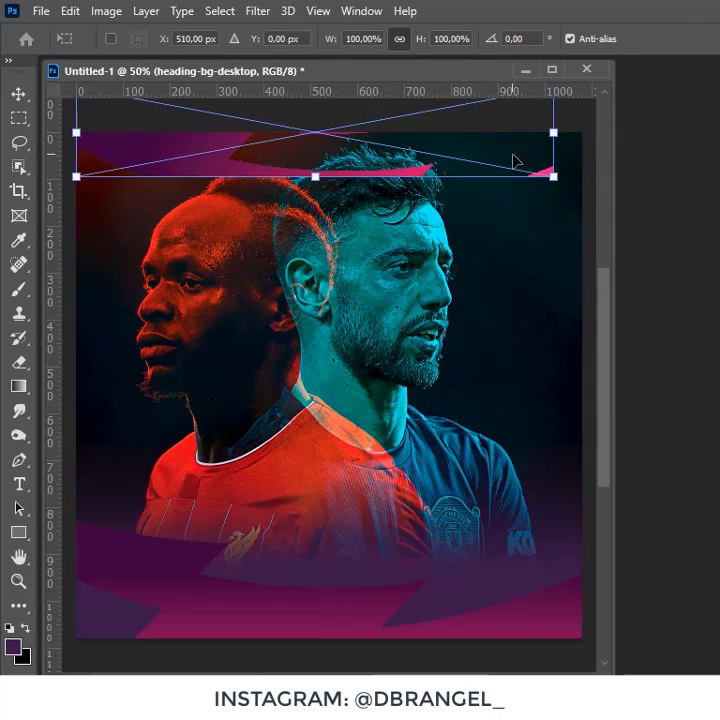
mouse_move(568, 186)
left_mouse_down()
mouse_move(609, 199)
mouse_move(447, 146)
left_mouse_up()
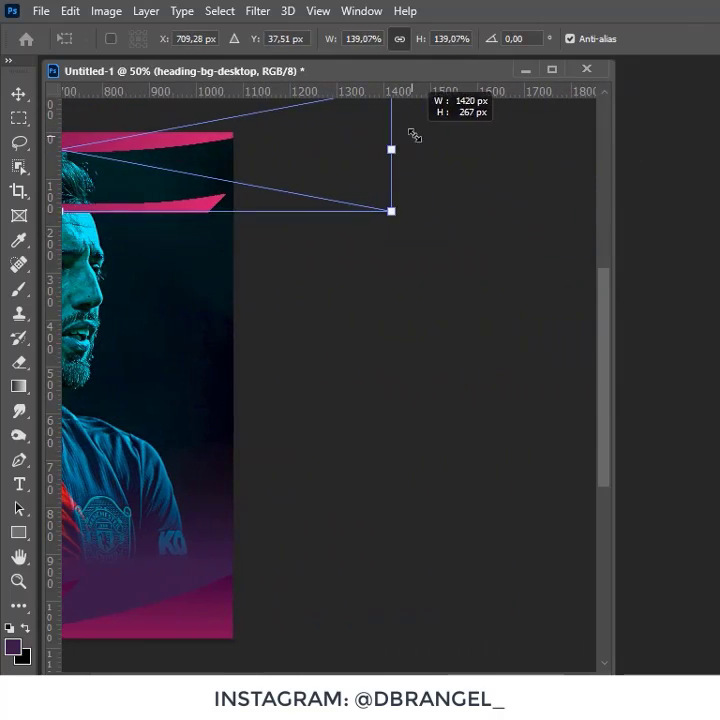
key("Return")
- Nudge the heading graphic slightly higher on the poster
key("g")
scroll(413, 676, "left", 5)
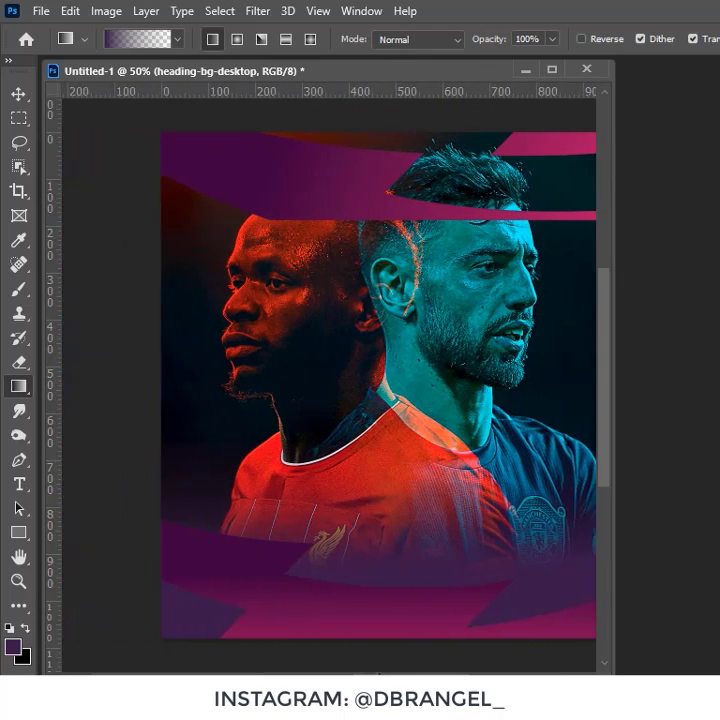
scroll(413, 676, "left", 2)
key("ctrl+t")
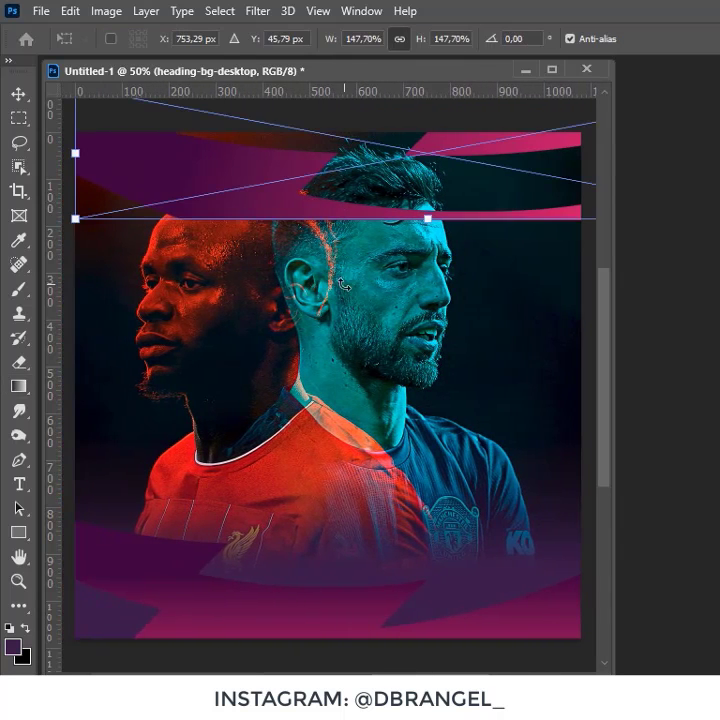
key("shift+Up")
key("shift+Up")
key("shift+Up")
key("shift+Up")
key("shift+Up")
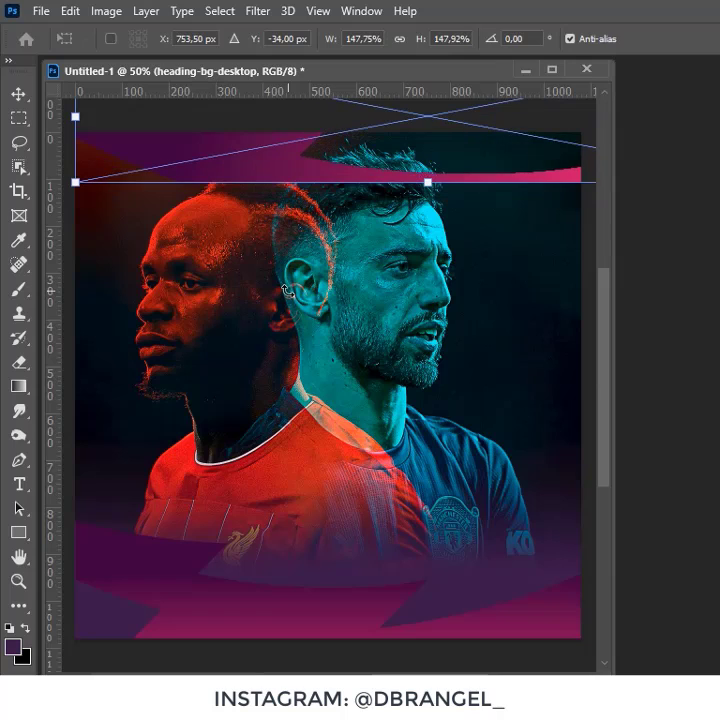
key("shift+Up")
key("shift+Up")
key("Return")
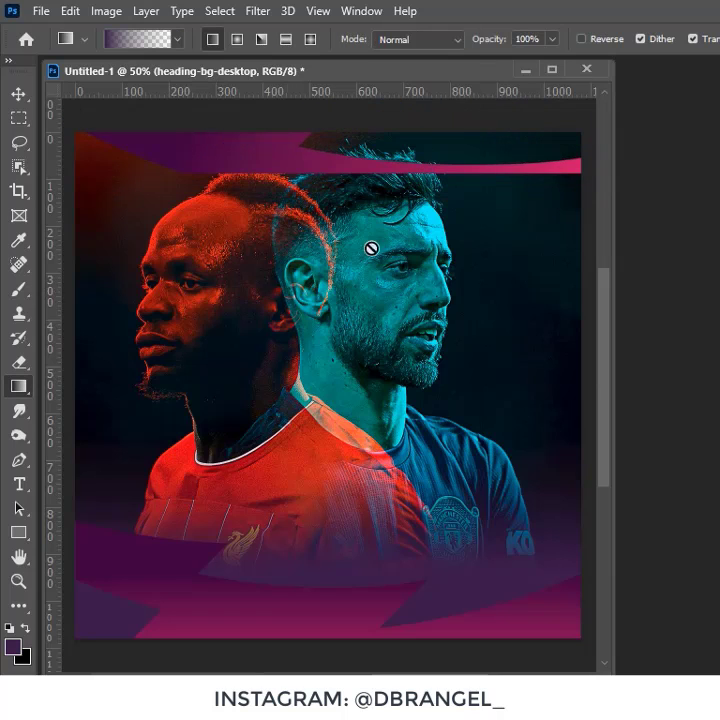
- Rotate the top magenta strip to about -3.6° and commit it
key("ctrl+t")
left_click_drag(376, 219, 472, 183)
key("Return")
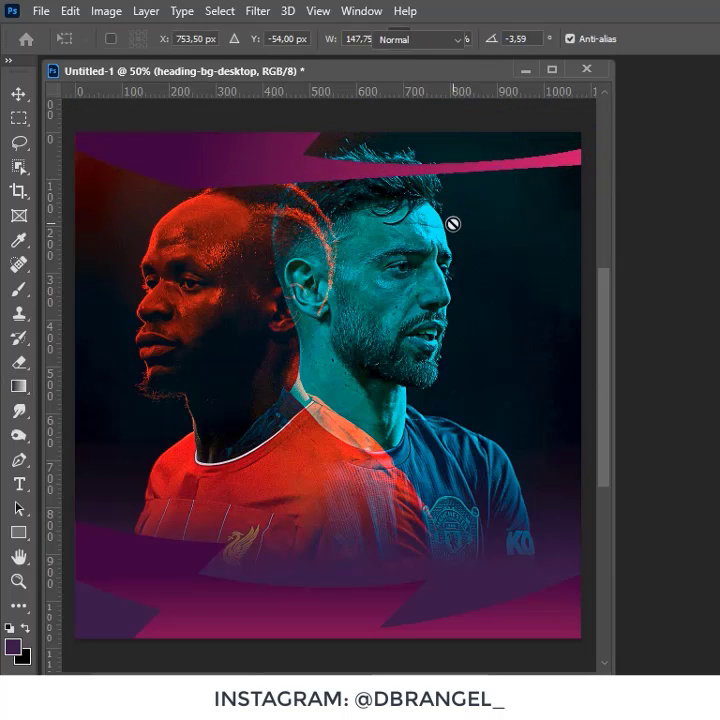
key("v")
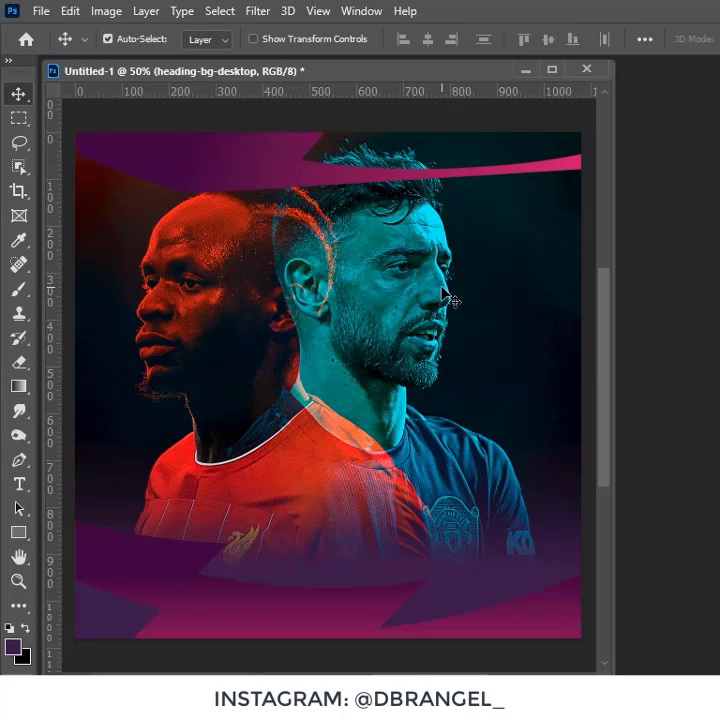
scroll(405, 667, "right", 2)
scroll(575, 510, "down", 3)
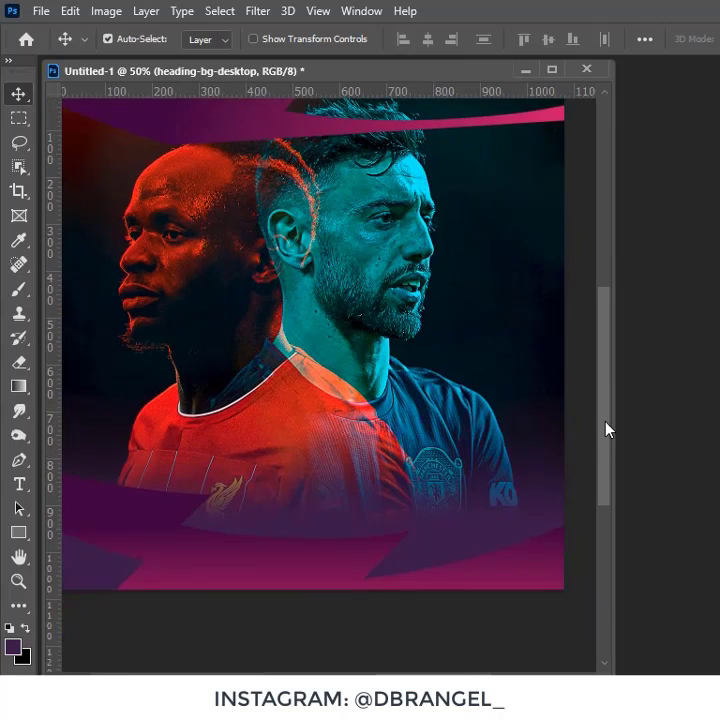
scroll(607, 429, "up", 3)
scroll(511, 562, "left", 2)
scroll(338, 385, "left", 2)
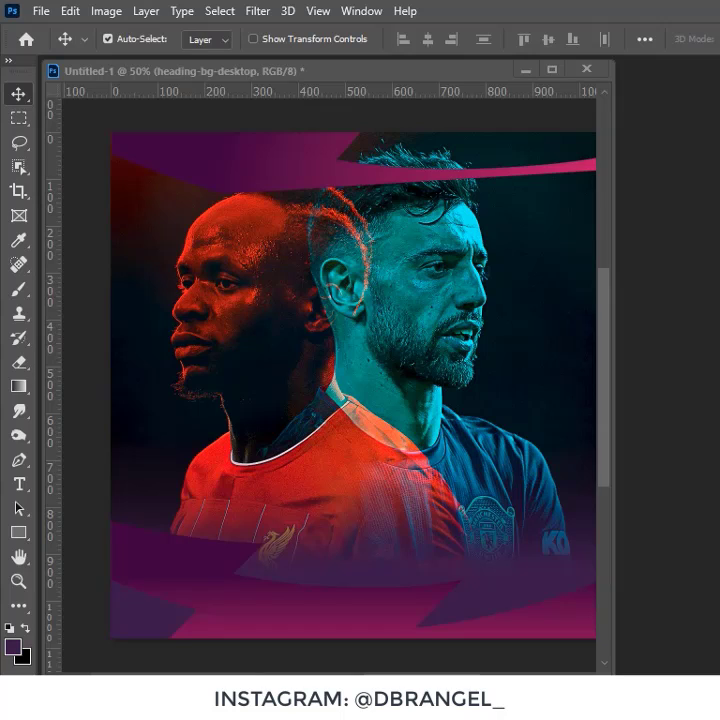
- Place premier-league-logo-header-full and move its layer above pl-footer
left_click_drag(334, 531, 333, 527)
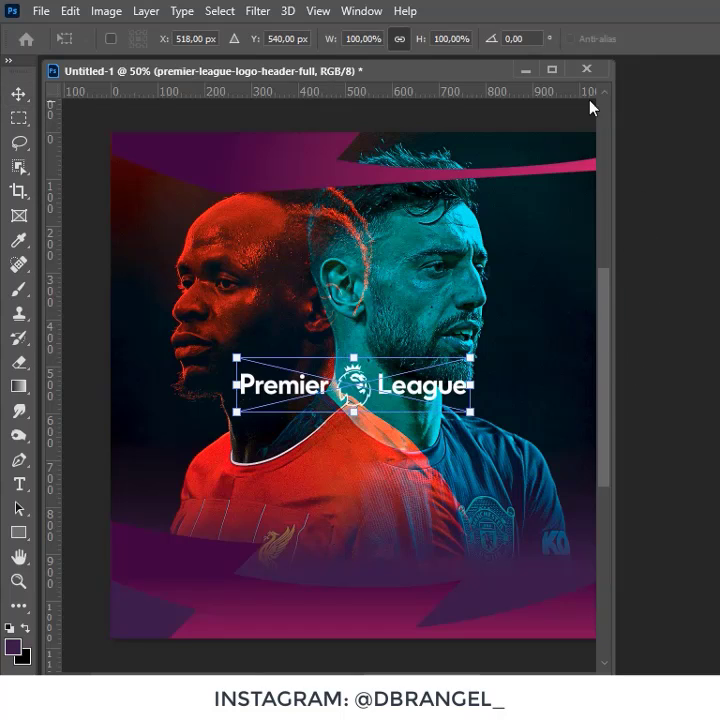
key("F7")
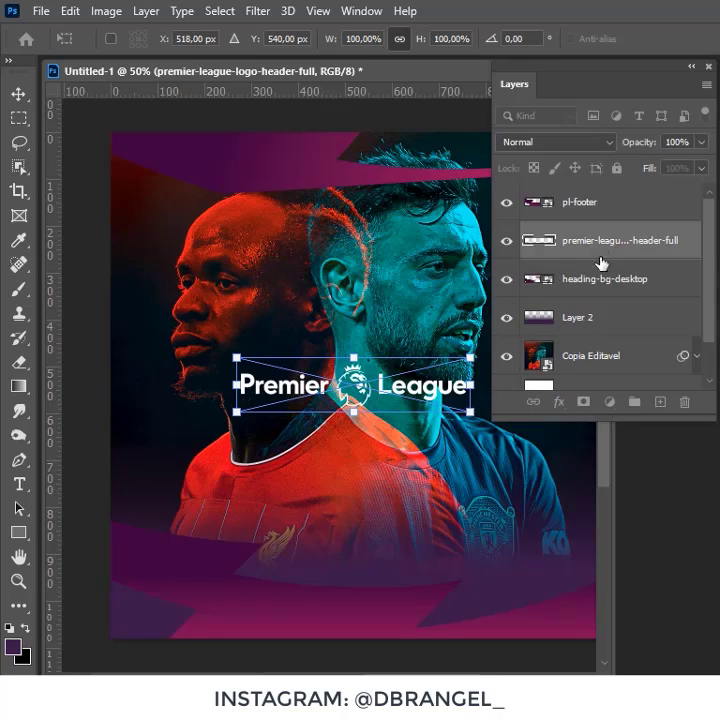
key("Return")
left_click_drag(620, 240, 640, 195)
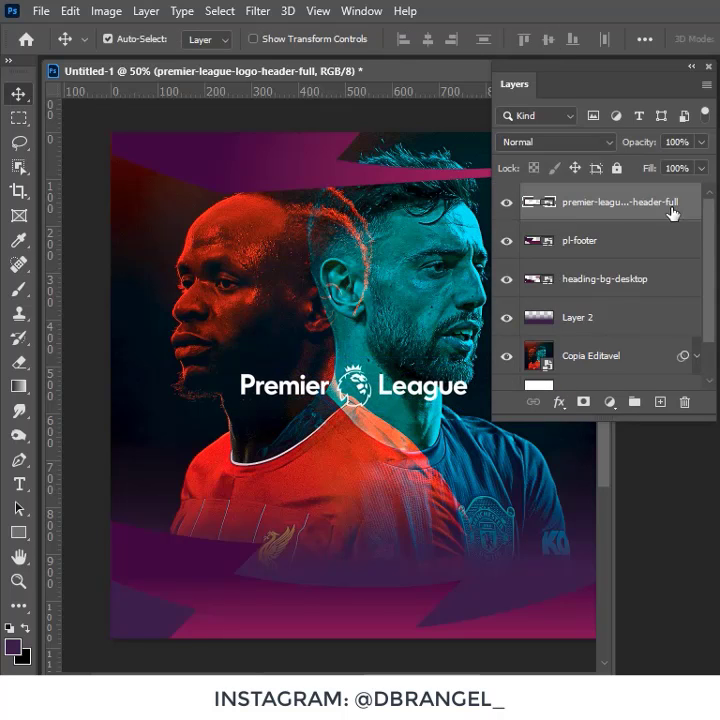
left_click(691, 66)
- Turn off Auto-Select and move the Premier League logo near the poster bottom
left_click_drag(432, 430, 352, 412)
key("ctrl+z")
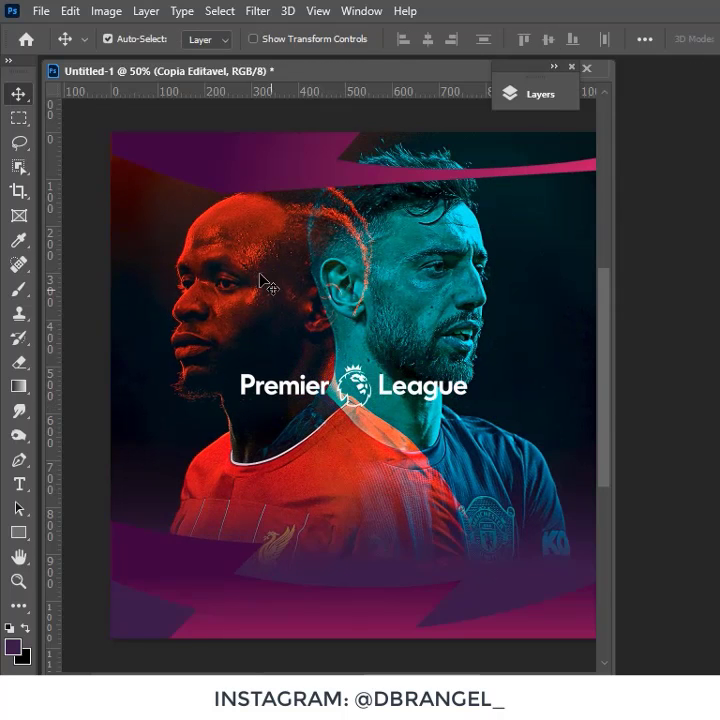
left_click(117, 40)
left_click(552, 68)
left_click(597, 204)
left_click(691, 66)
mouse_move(430, 375)
left_mouse_down()
mouse_move(455, 400)
mouse_move(453, 598)
left_mouse_up()
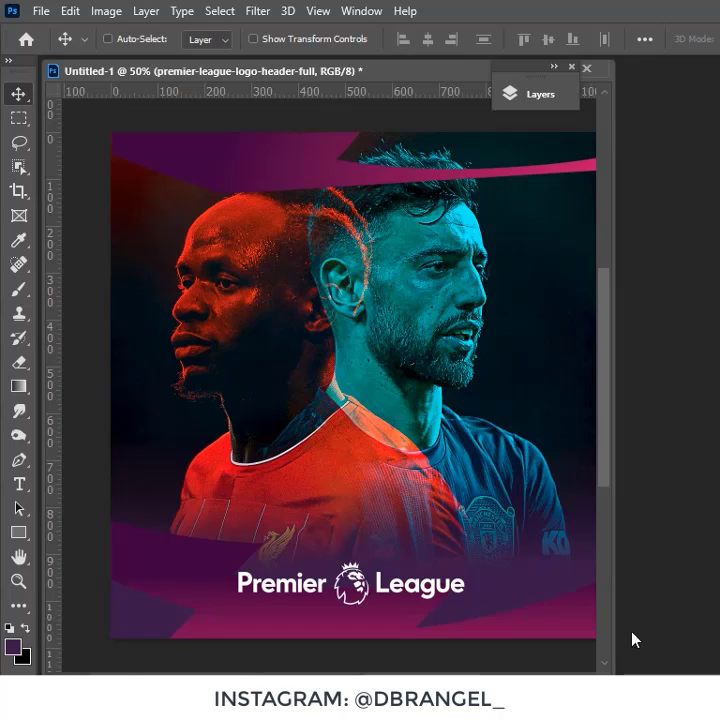
- Centre the Premier League logo horizontally on the canvas
key("ctrl")
key("ctrl+a")
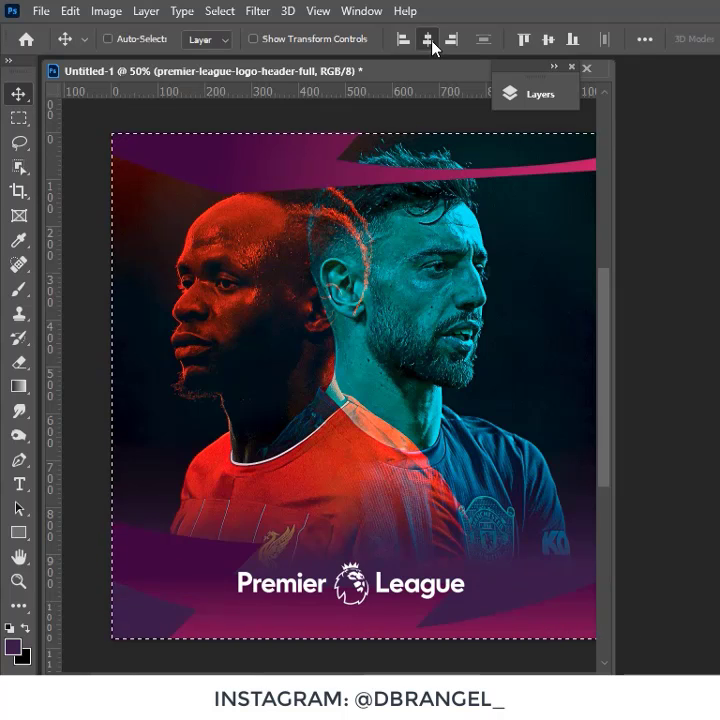
left_click(428, 39)
key("ctrl+d")
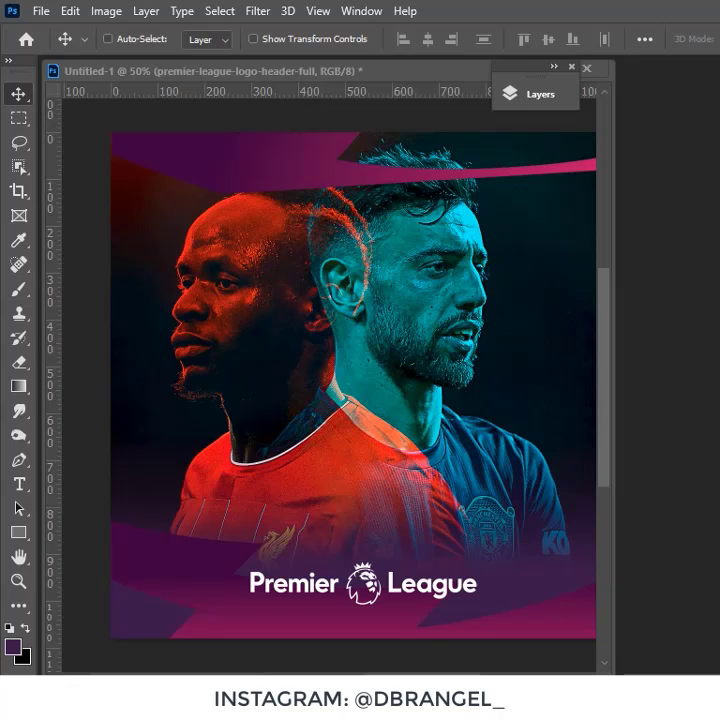
- Place the Manchester United crest, shrink it to about 16% and move it near the bottom
left_click_drag(537, 493, 537, 493)
left_click_drag(240, 270, 392, 426)
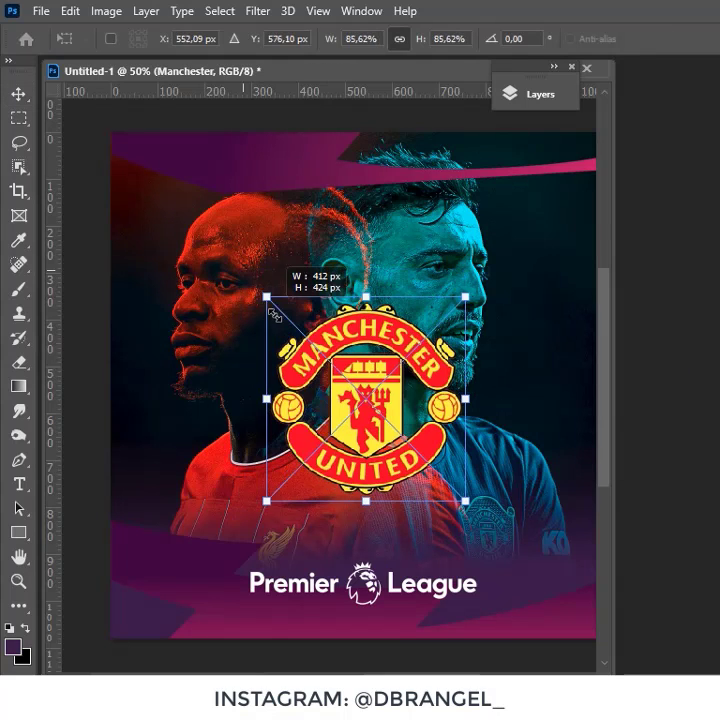
left_click_drag(438, 468, 524, 526)
mouse_move(553, 484)
left_mouse_down()
mouse_move(532, 534)
mouse_move(418, 530)
left_mouse_up()
key("Return")
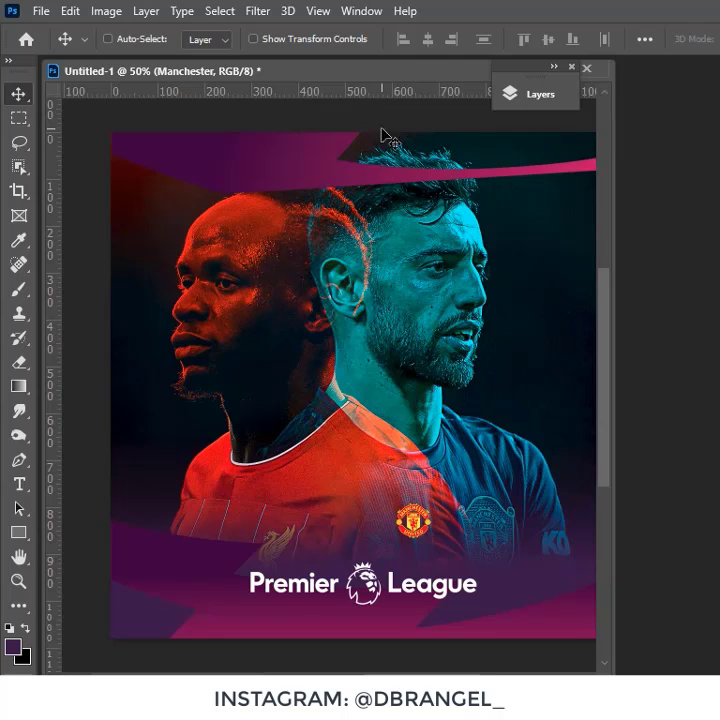
- Add horizontal guides at the crest's top and bottom edges and bring in the Liverpool crest
left_click_drag(350, 91, 428, 498)
left_click_drag(376, 91, 441, 537)
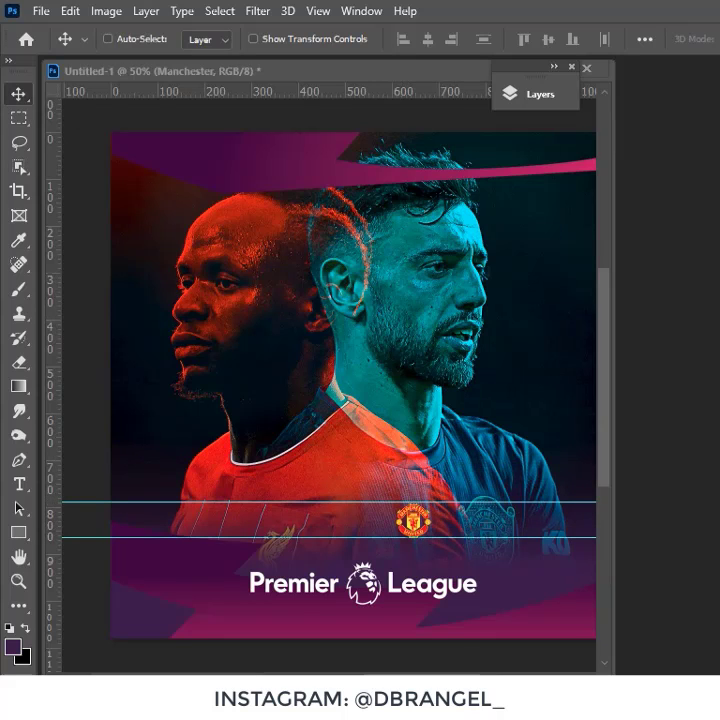
key("ctrl+t")
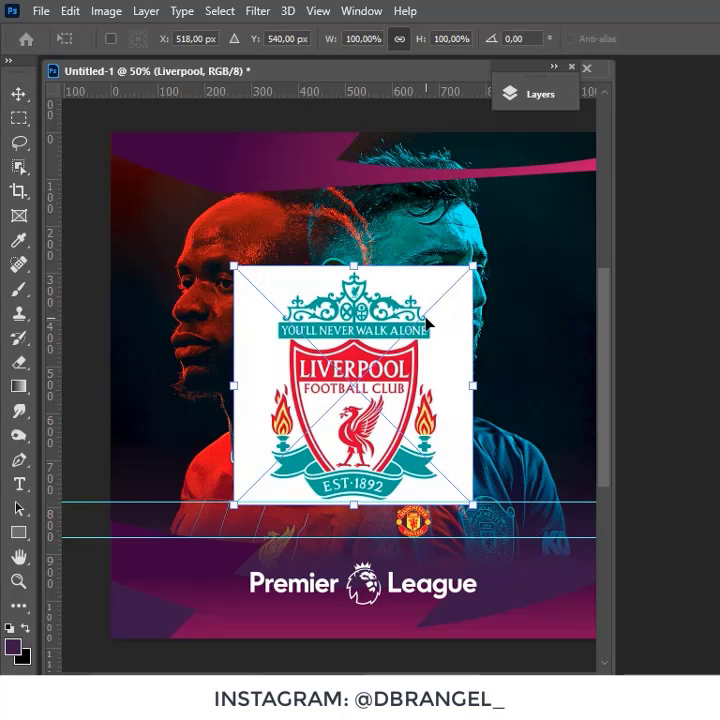
- Shift the Liverpool crest left and select its white background with Color Range
left_click_drag(427, 322, 384, 312)
left_click(12, 172)
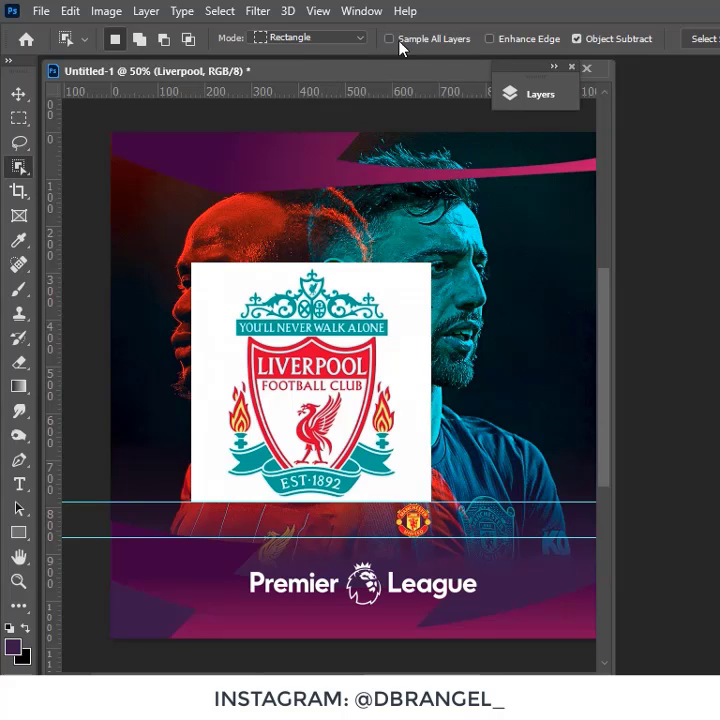
left_click(222, 11)
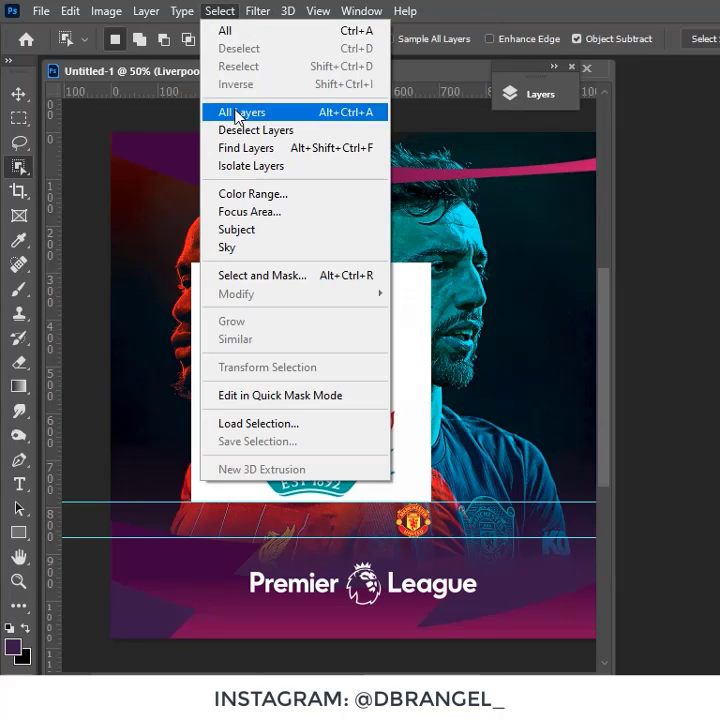
left_click(293, 192)
left_click(231, 264)
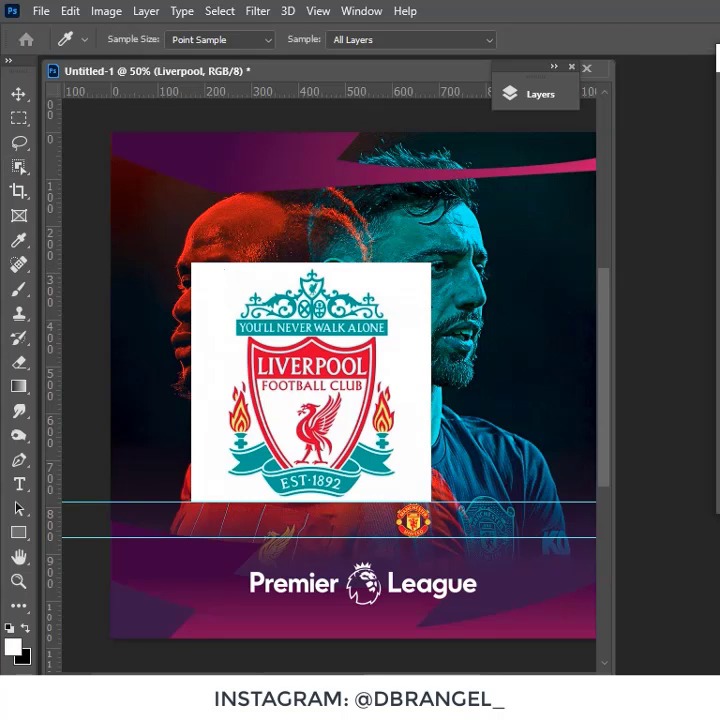
key("Return")
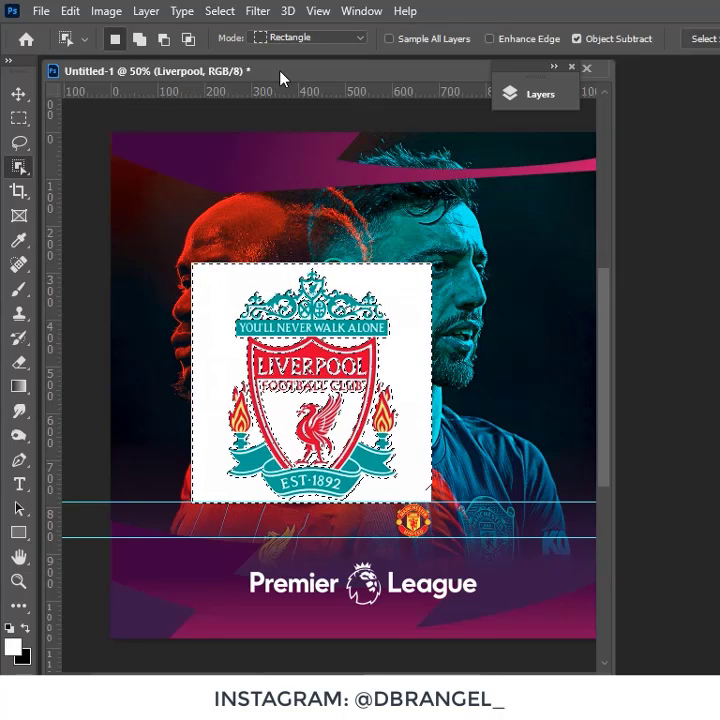
- Invert the selection and add a layer mask hiding the white background
left_click(220, 11)
left_click(248, 85)
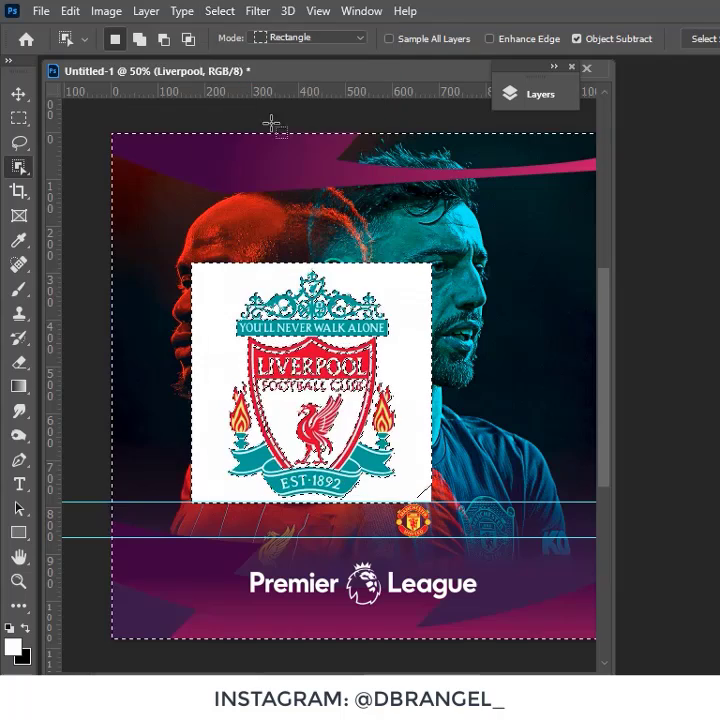
left_click(541, 82)
left_click(584, 402)
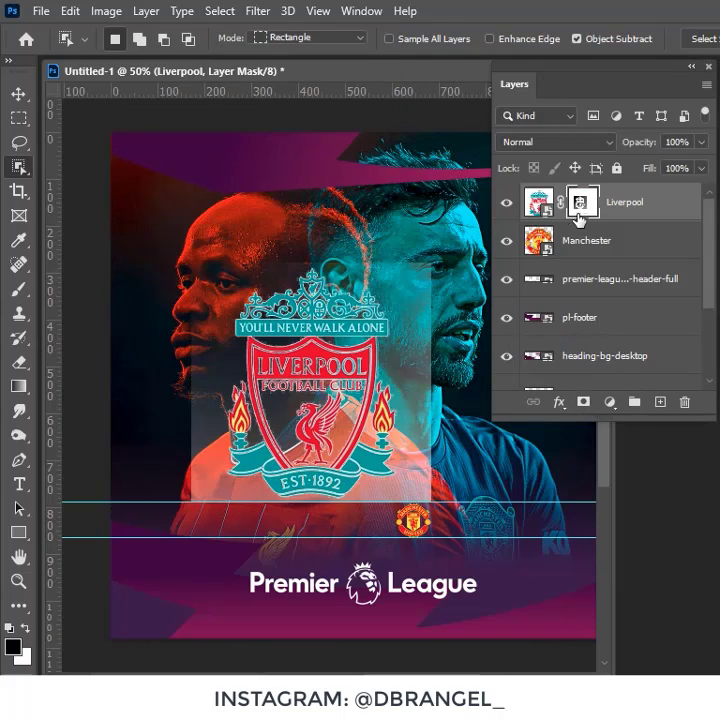
- Set up a white 100%-hardness Hard Round brush at 29 px
left_click(25, 628)
left_click(18, 289)
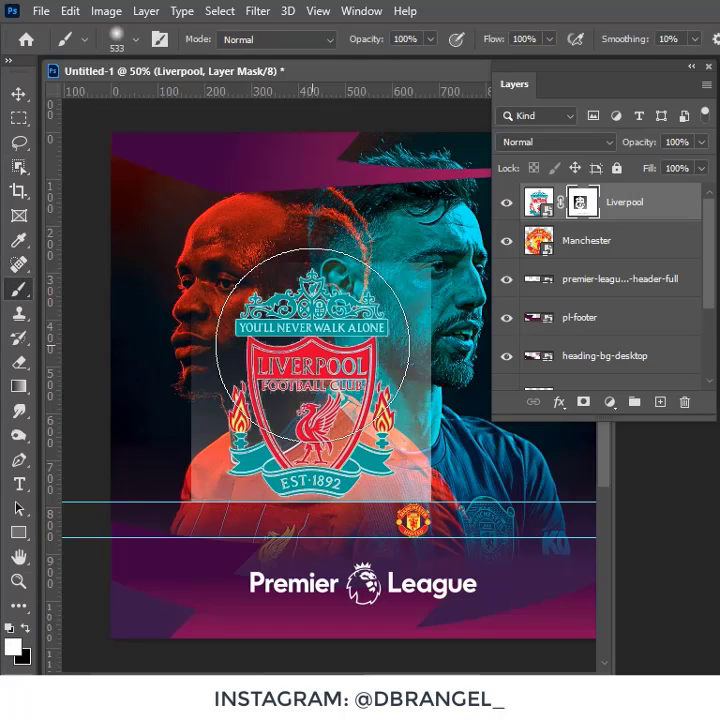
right_click(325, 355)
left_click_drag(456, 420, 530, 420)
left_click(410, 512)
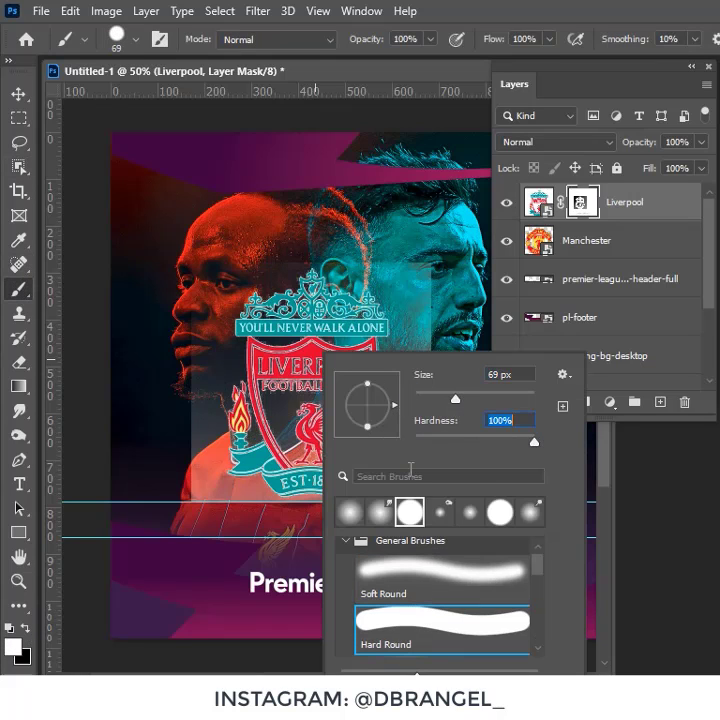
left_click_drag(455, 398, 431, 398)
key("Return")
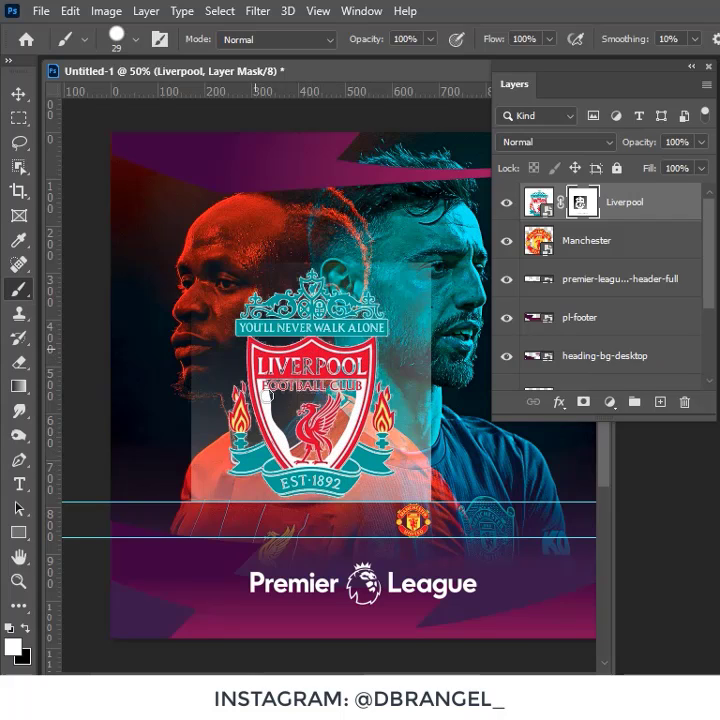
- Paint back the hidden patch inside the crest with an 81 px brush, then return to 29 px
right_click(298, 358)
key("Return")
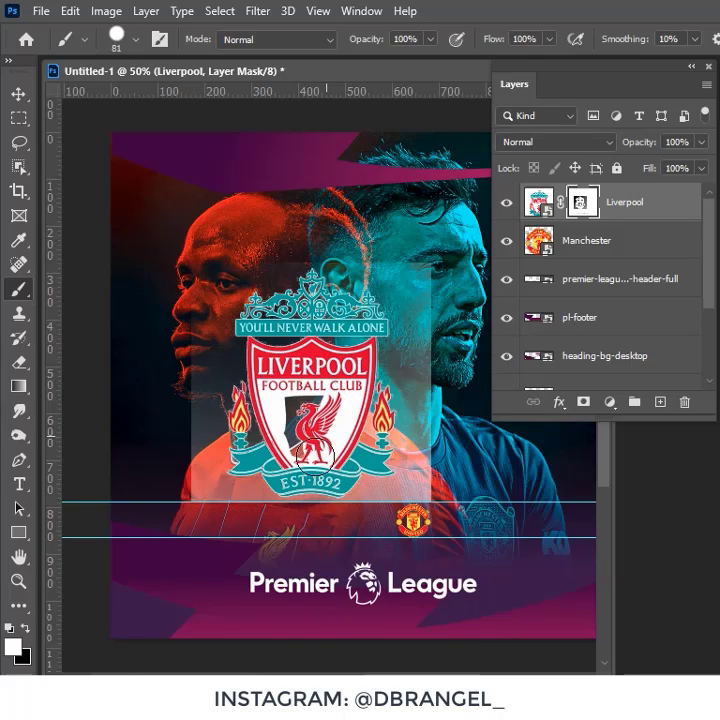
left_click_drag(313, 452, 290, 400)
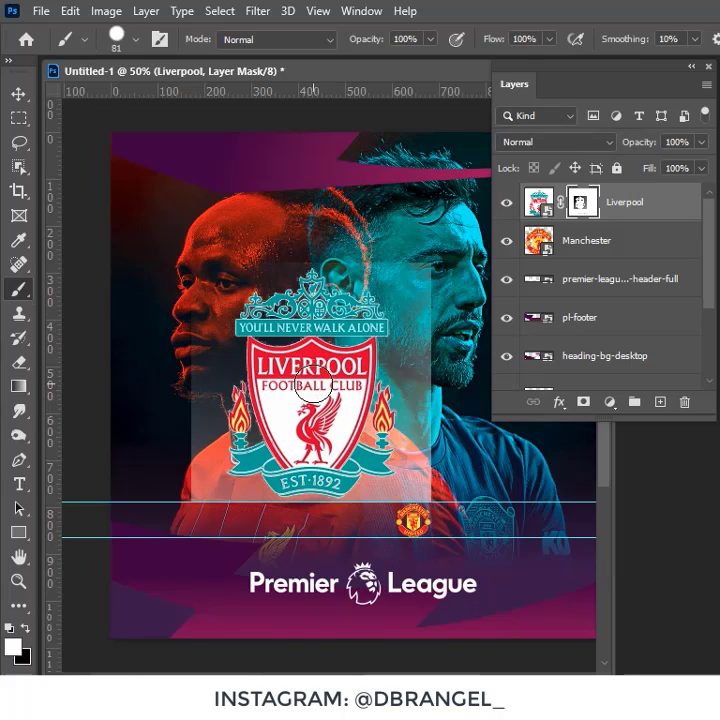
right_click(313, 385)
left_click_drag(450, 400, 434, 400)
key("Return")
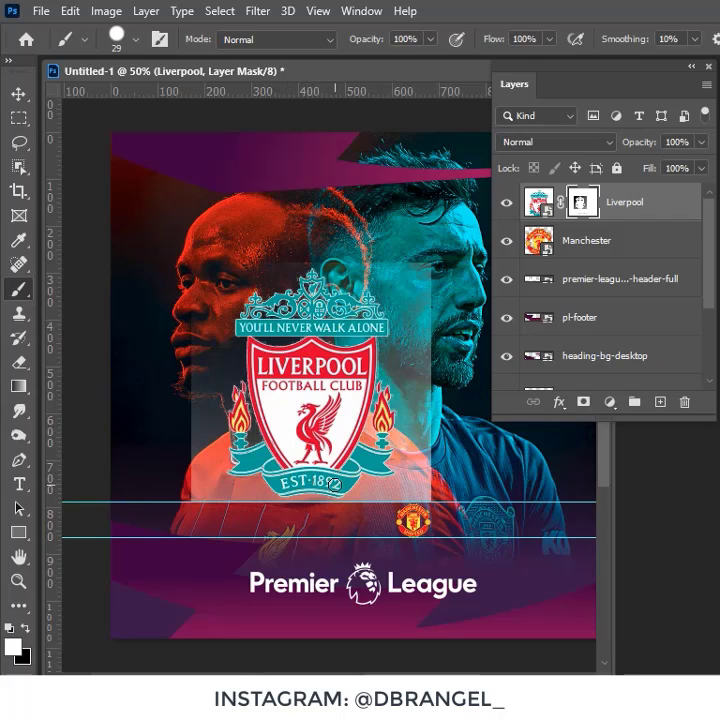
- Convert the Liverpool layer to a Smart Object and rasterize it
right_click(680, 205)
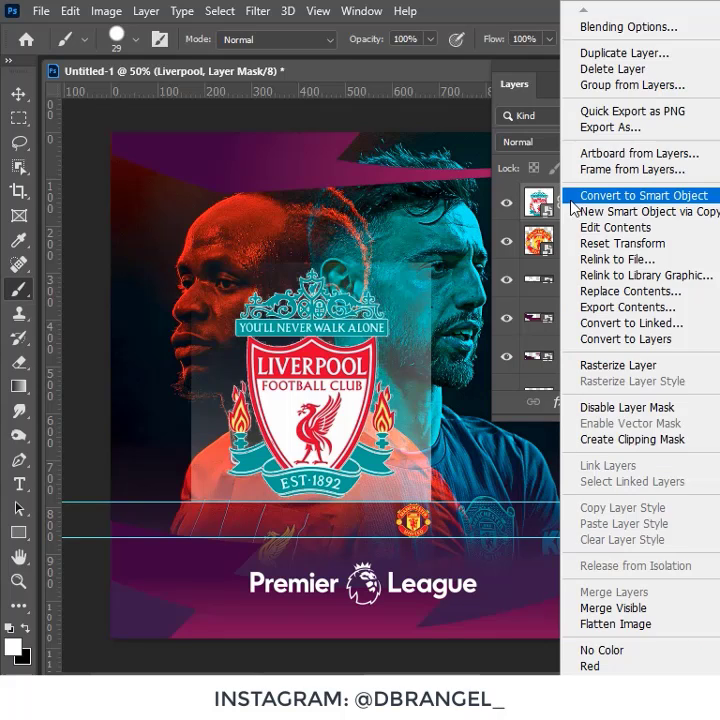
left_click(588, 197)
right_click(614, 218)
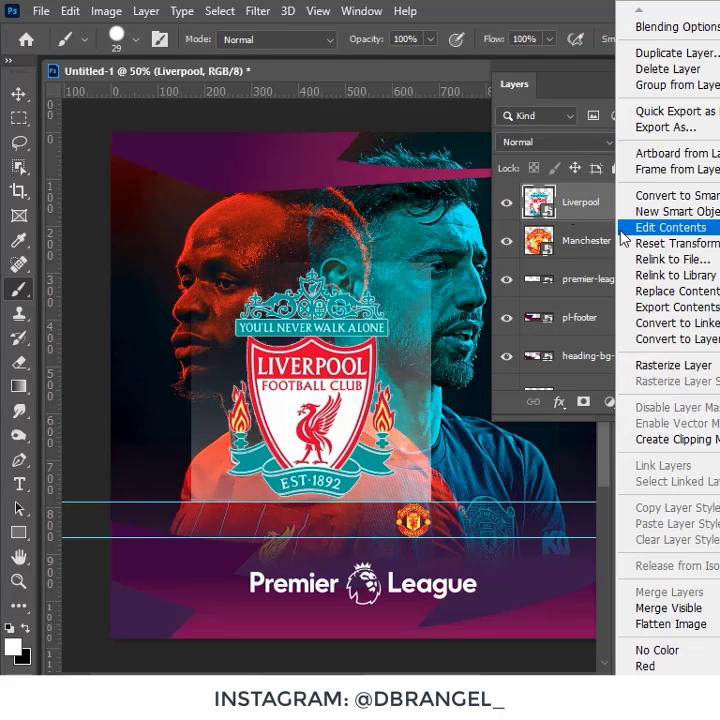
left_click(627, 368)
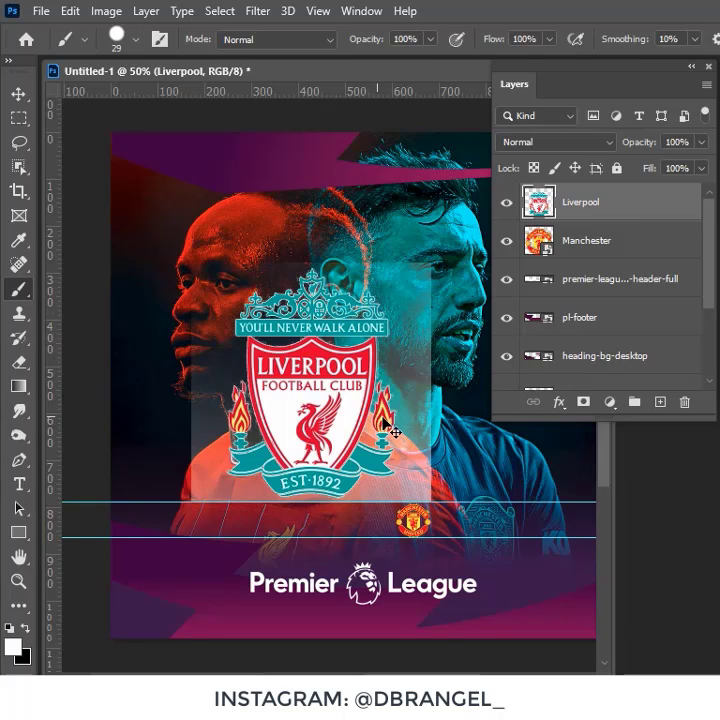
- Scale the Liverpool crest to 400×400 px and move it between the guides
key("ctrl+t")
left_click_drag(335, 332, 335, 370)
left_click_drag(310, 297, 310, 500)
key("Return")
- Add a layer mask to the Liverpool layer
key("b")
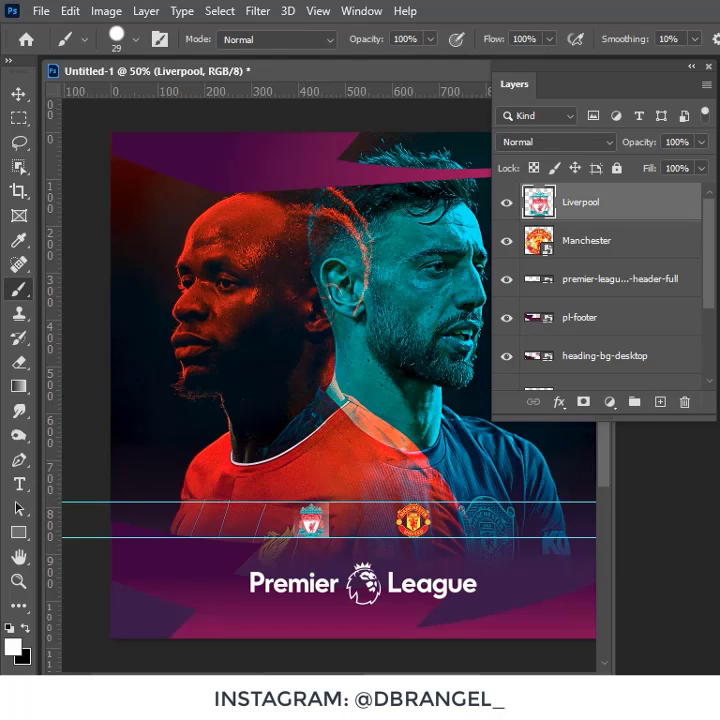
left_click(20, 166)
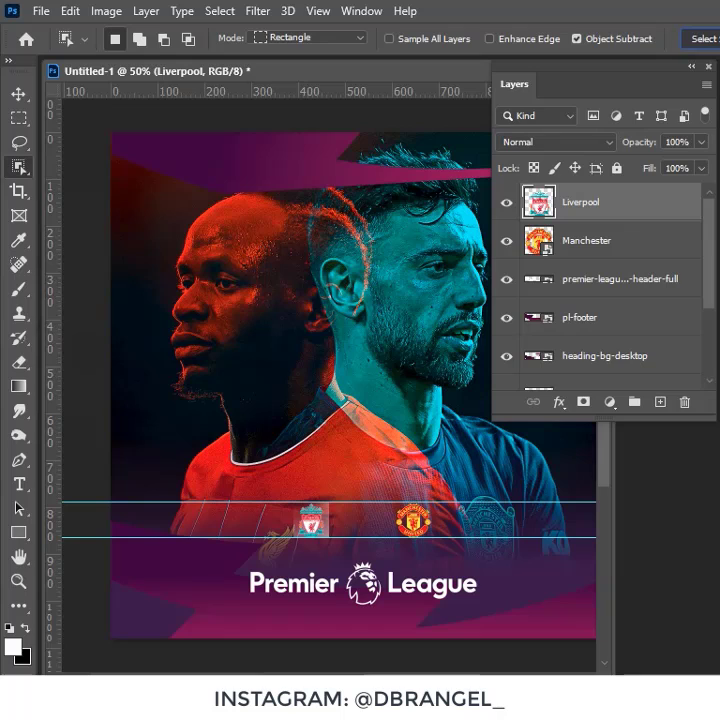
left_click(583, 402, "alt")
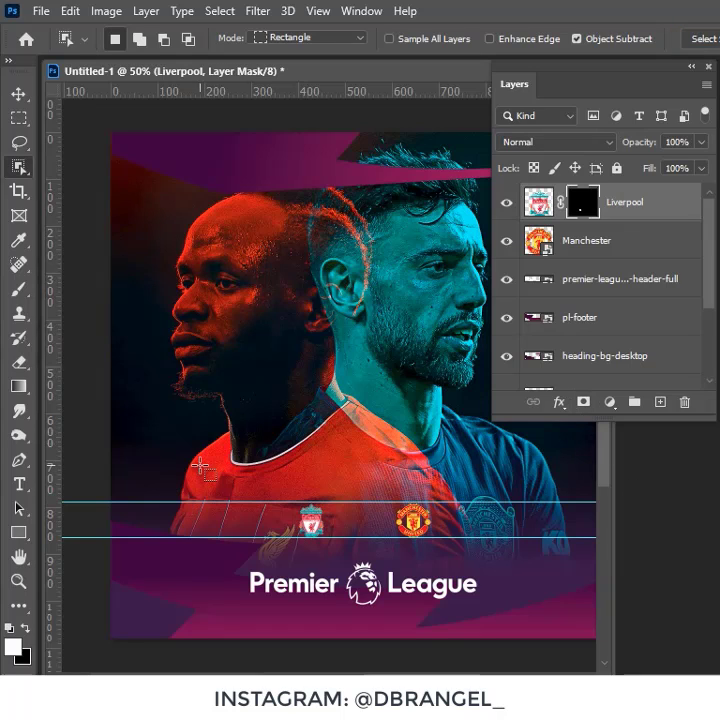
left_click(19, 94)
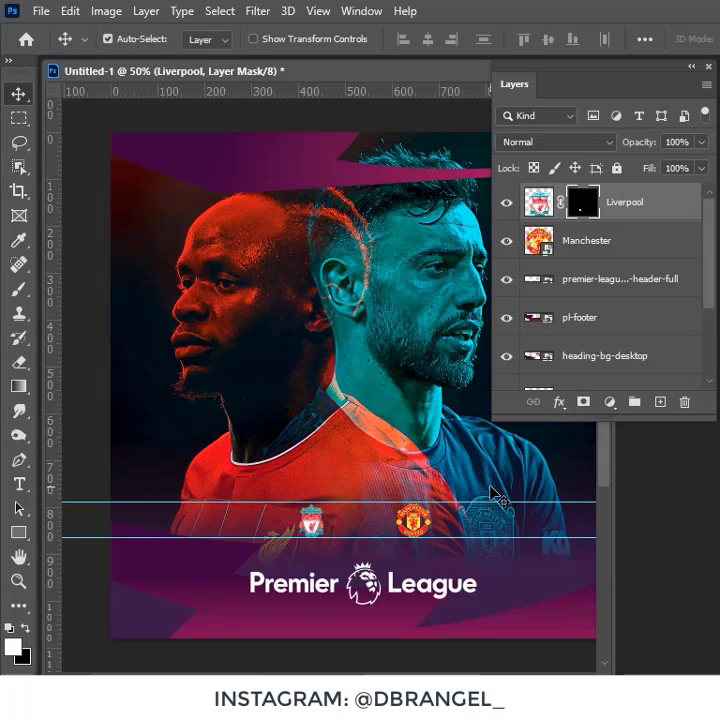
- Move the Liverpool crest left of Premier League and the Manchester United crest right of it
key("ctrl+t")
left_click_drag(313, 521, 218, 583)
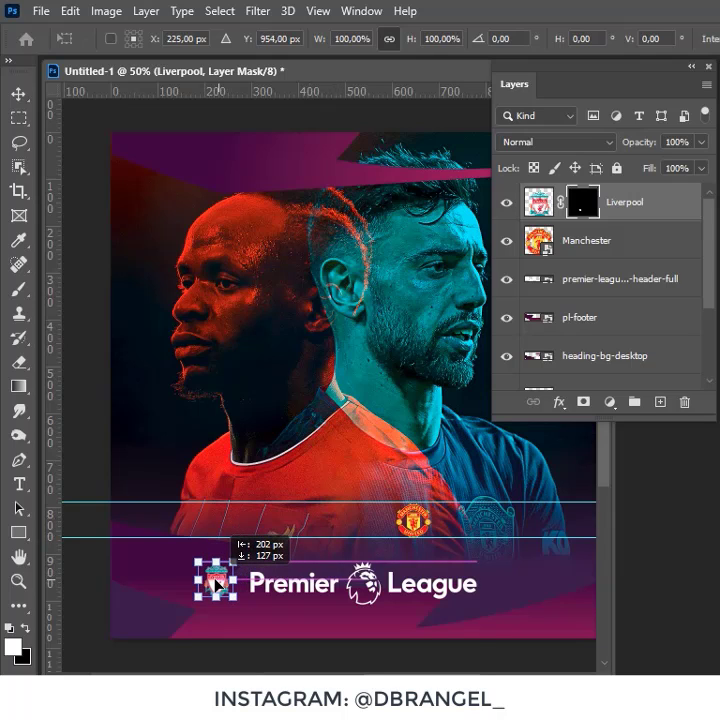
key("Return")
right_click(403, 522)
key("Escape")
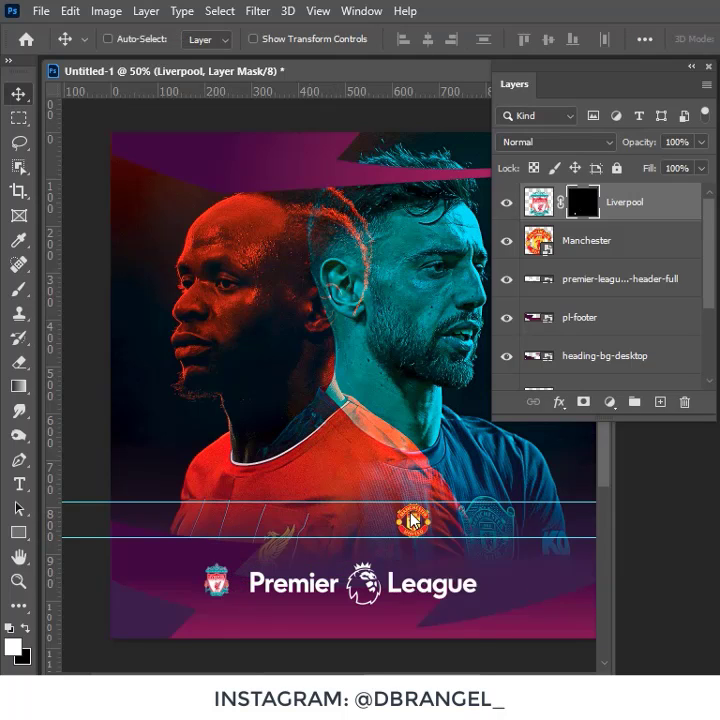
left_click(413, 520, "ctrl")
left_click_drag(413, 522, 512, 588)
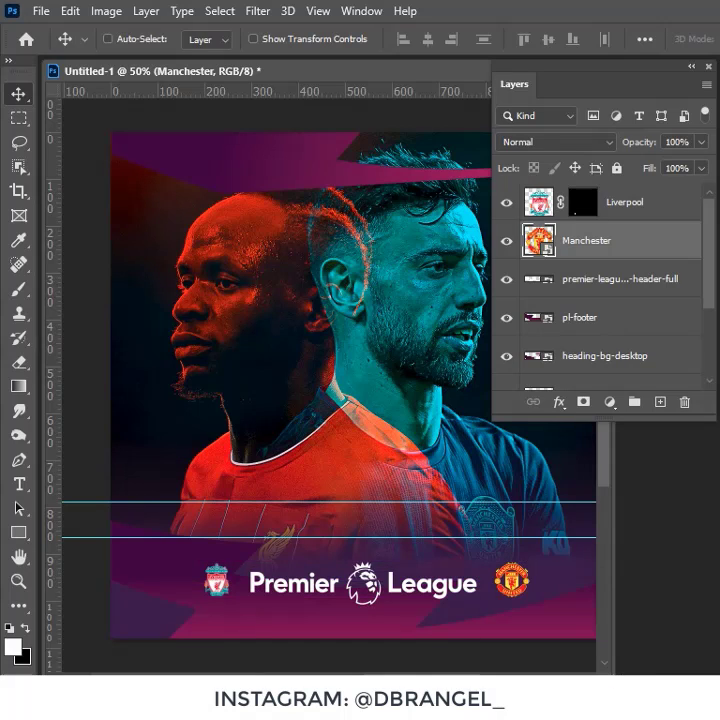
- Reselect the Liverpool layer in the Layers panel
left_click(709, 67)
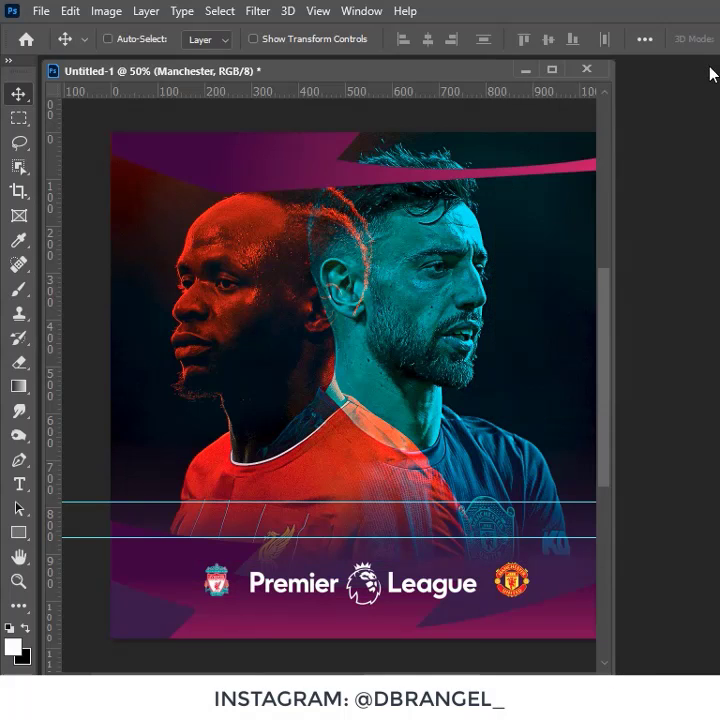
key("F7")
left_click(662, 202)
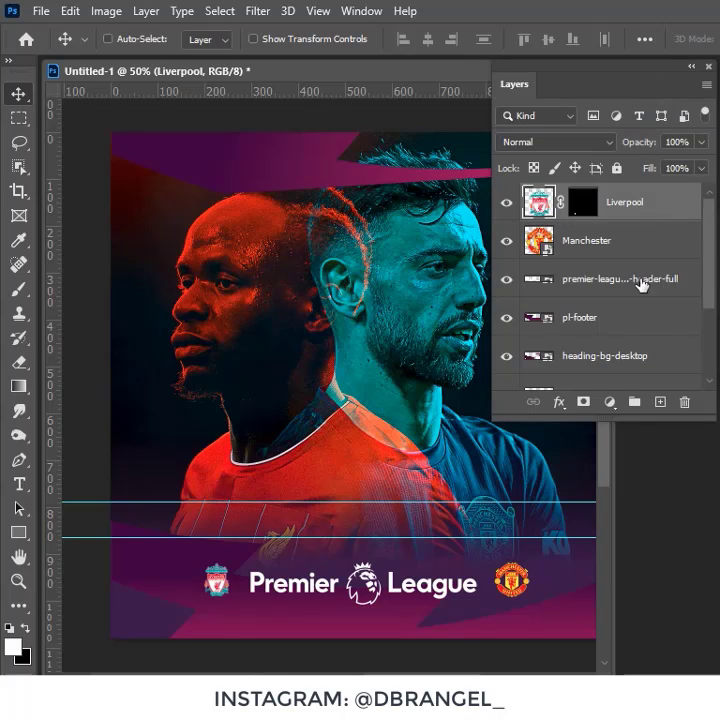
left_click(691, 67)
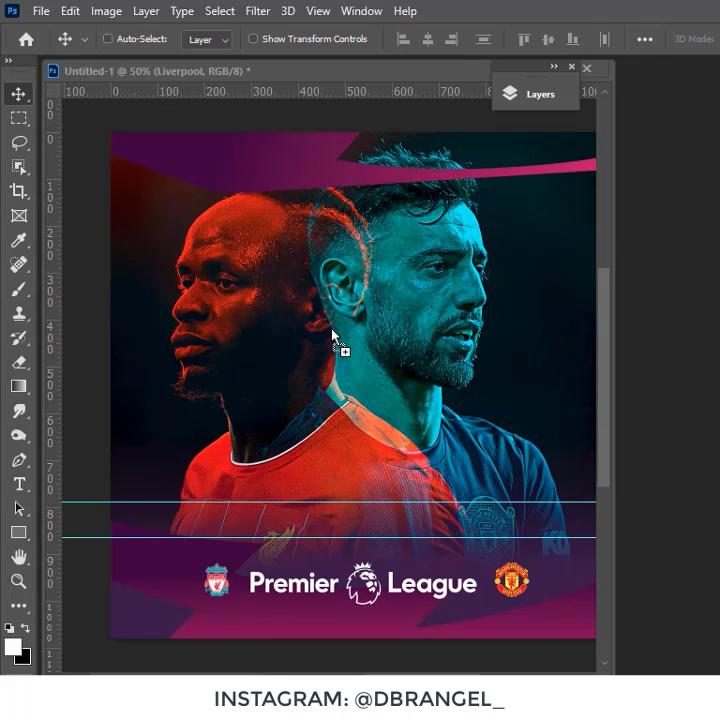
- Place the PATROCINADORES sponsors banner with Normal blend mode
left_click_drag(333, 340, 331, 329)
key("Return")
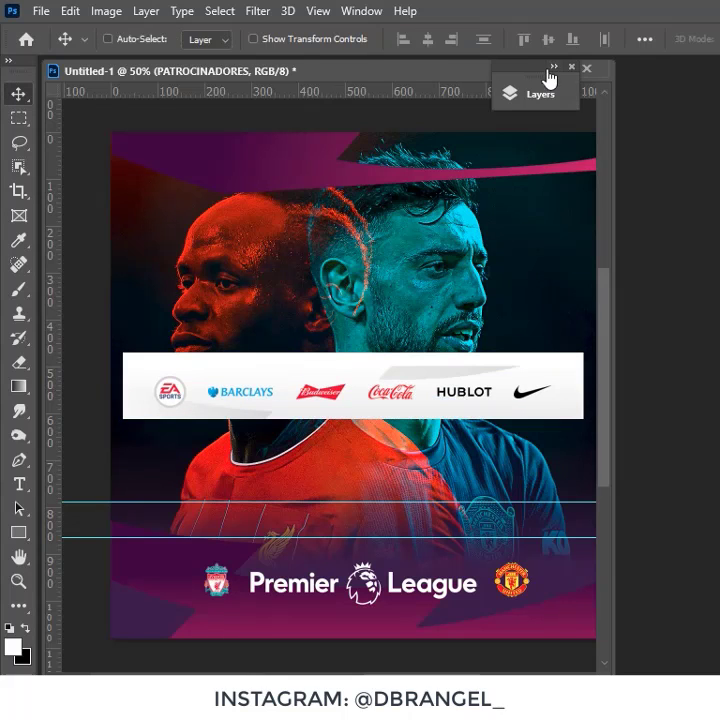
left_click(550, 82)
left_click(555, 142)
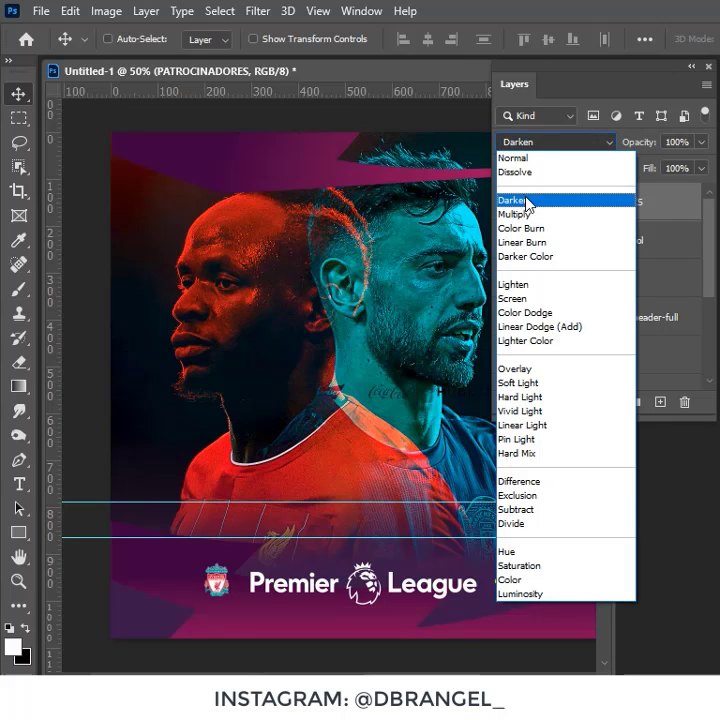
left_click(543, 160)
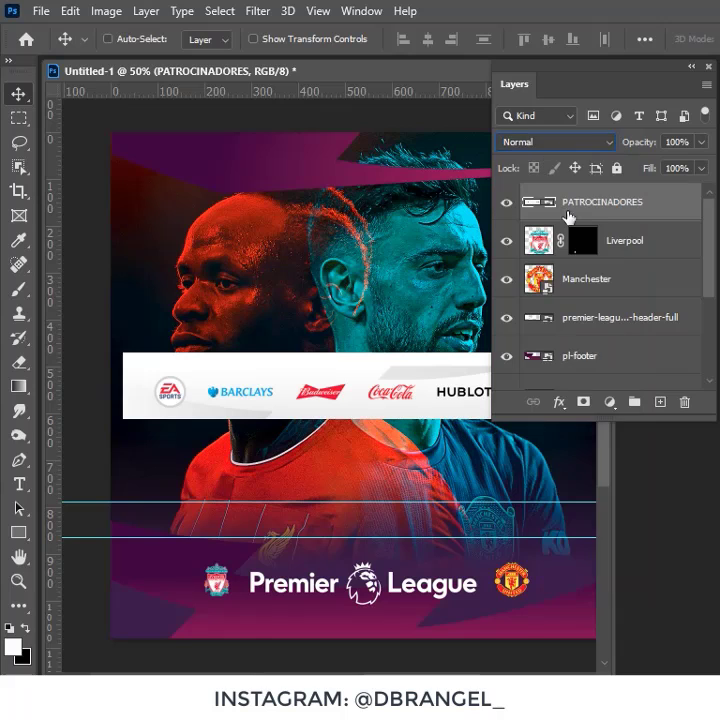
left_click(688, 68)
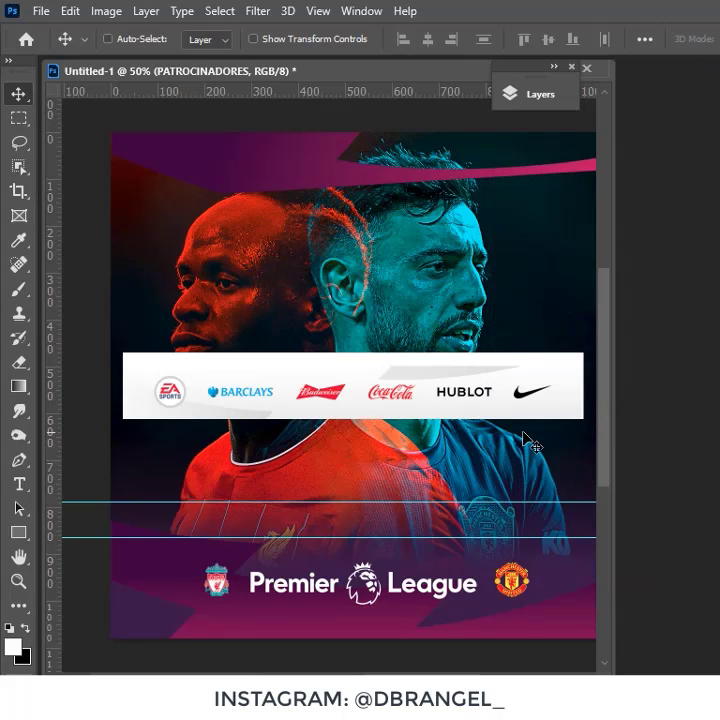
- Scale the sponsors banner to 645x93 px and nudge it to the top edge
key("ctrl+t")
mouse_move(583, 417)
left_mouse_down()
mouse_move(402, 369)
mouse_move(352, 153)
left_mouse_up()
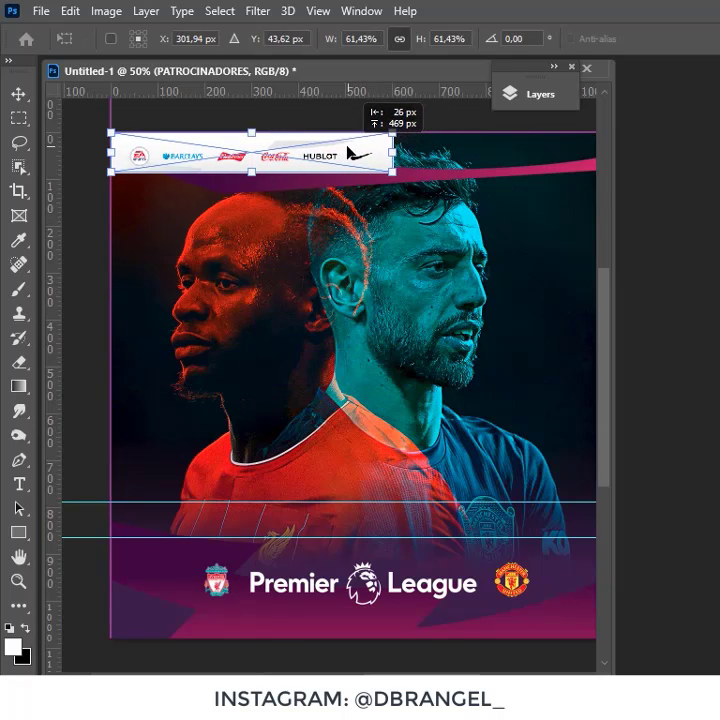
key("Return")
key("shift+Up")
key("shift+Up")
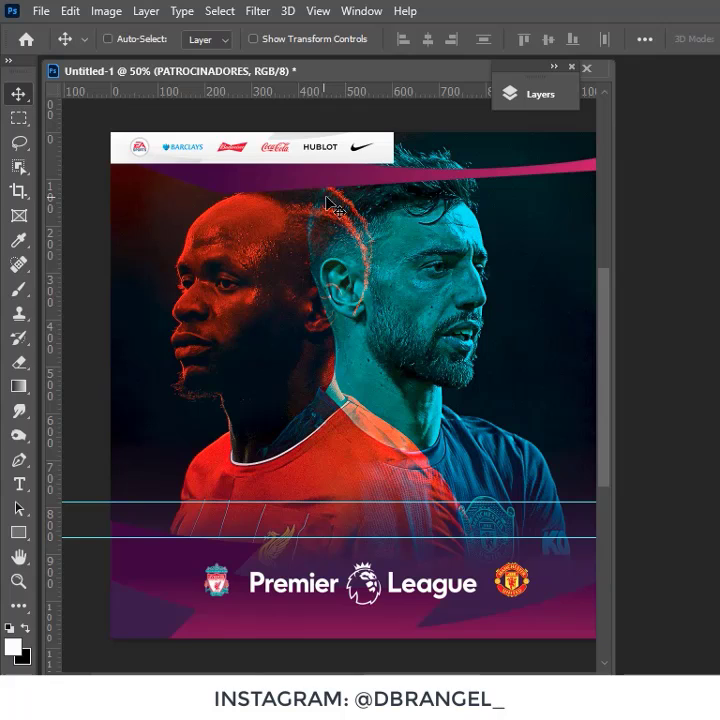
- Shift the heading-bg-desktop magenta band 214 px right
right_click(270, 185)
left_click(276, 191)
left_click_drag(276, 193, 396, 193)
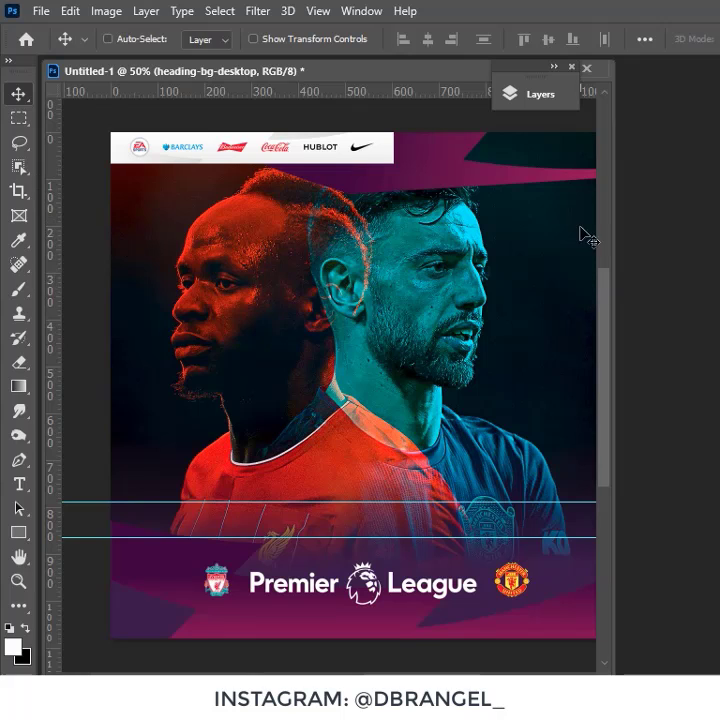
- Add a white layer mask to the PATROCINADORES layer
key("F7")
left_click(660, 205)
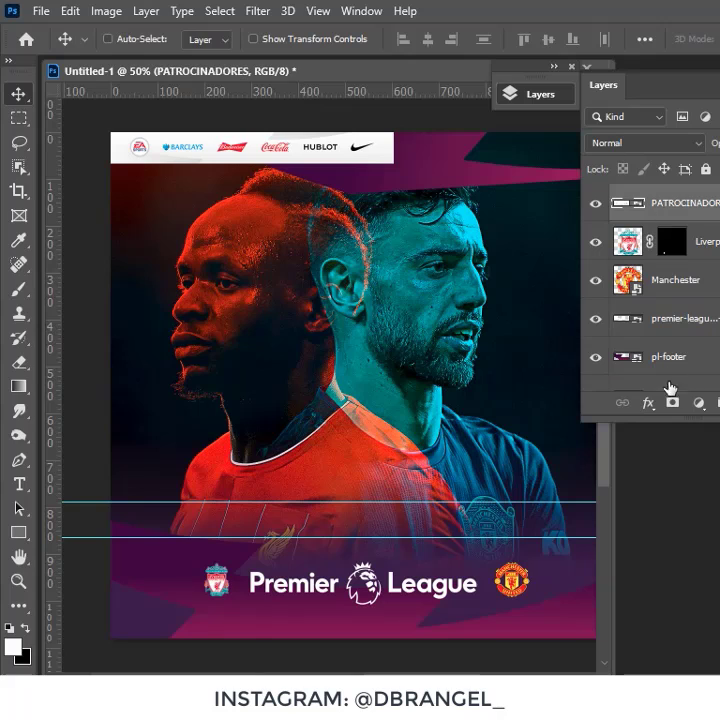
left_click(672, 400)
- Sketch a trial curved pen shape below the banner, then delete the unwanted white shape
key("p")
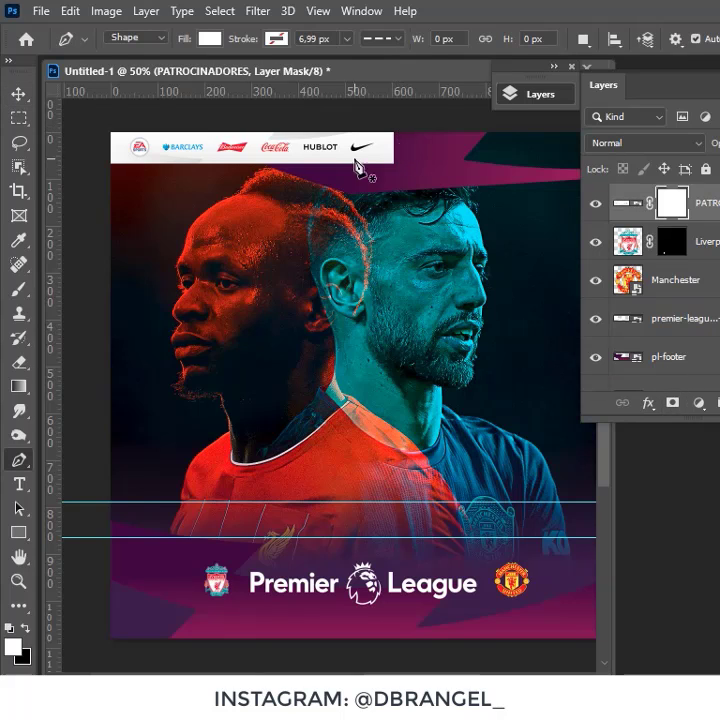
left_click(100, 150)
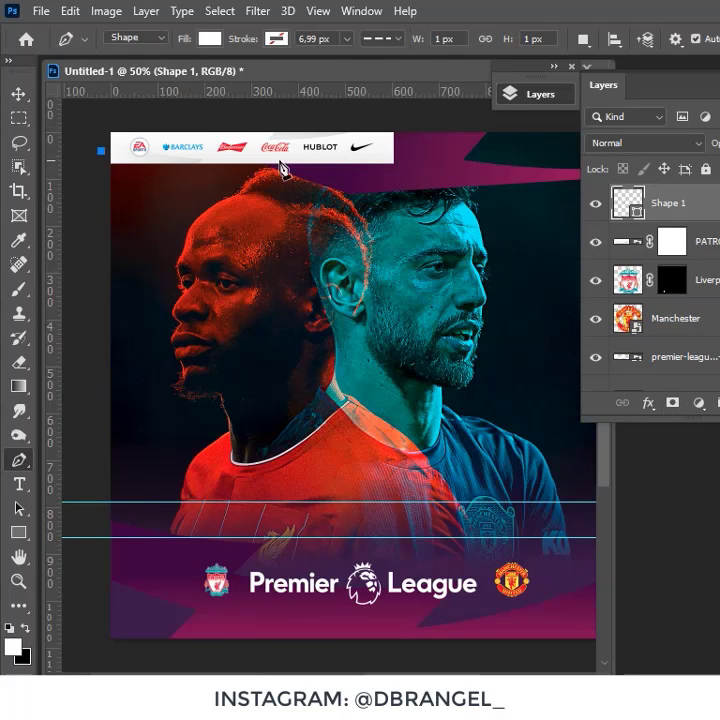
left_click(406, 129)
left_click_drag(290, 143, 345, 161)
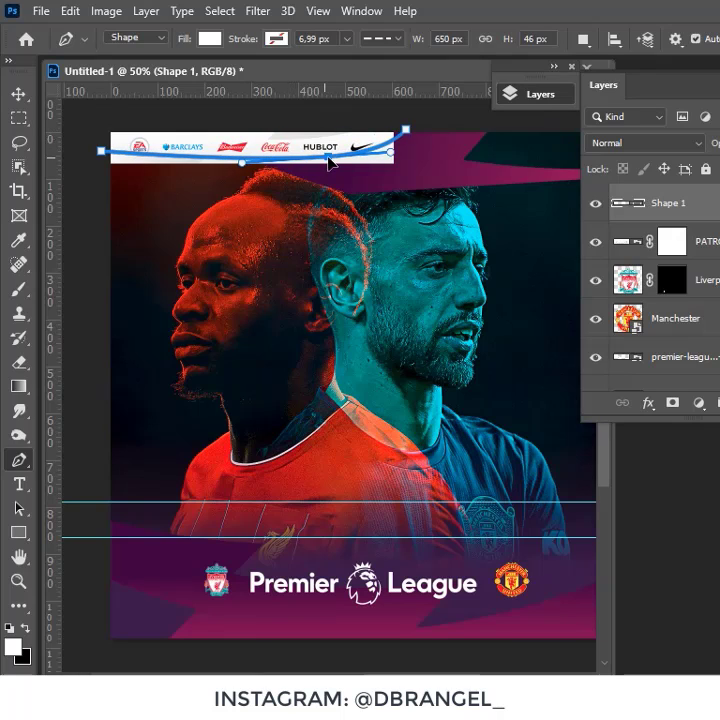
left_click(345, 162)
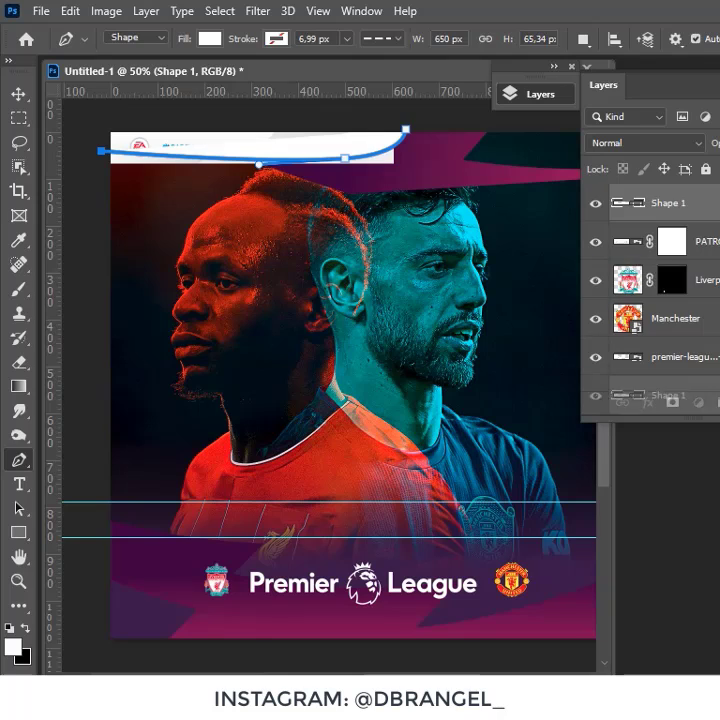
key("Delete")
- Draw a closed curved path under the sponsor banner with the Pen in Path mode
left_click(138, 38)
left_click(138, 56)
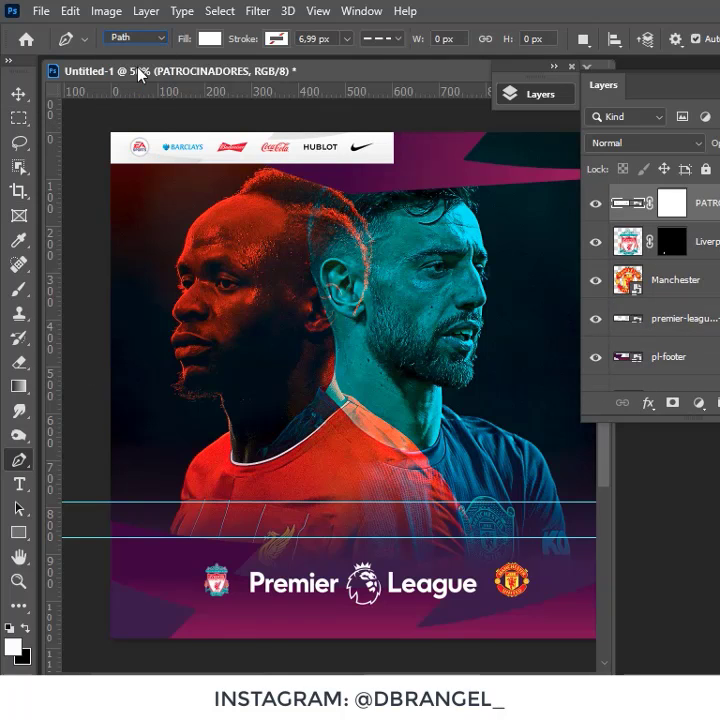
left_click(106, 159)
left_click(405, 149)
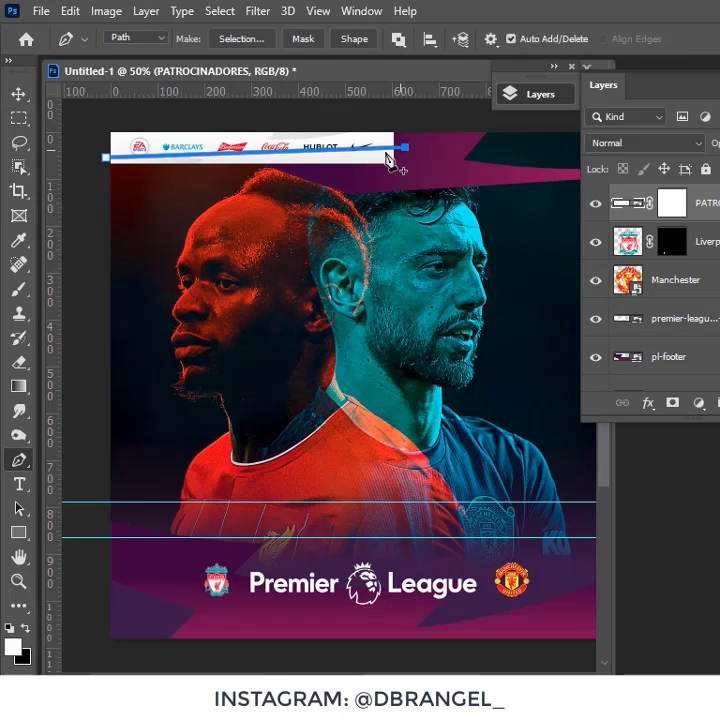
left_click_drag(268, 152, 301, 165)
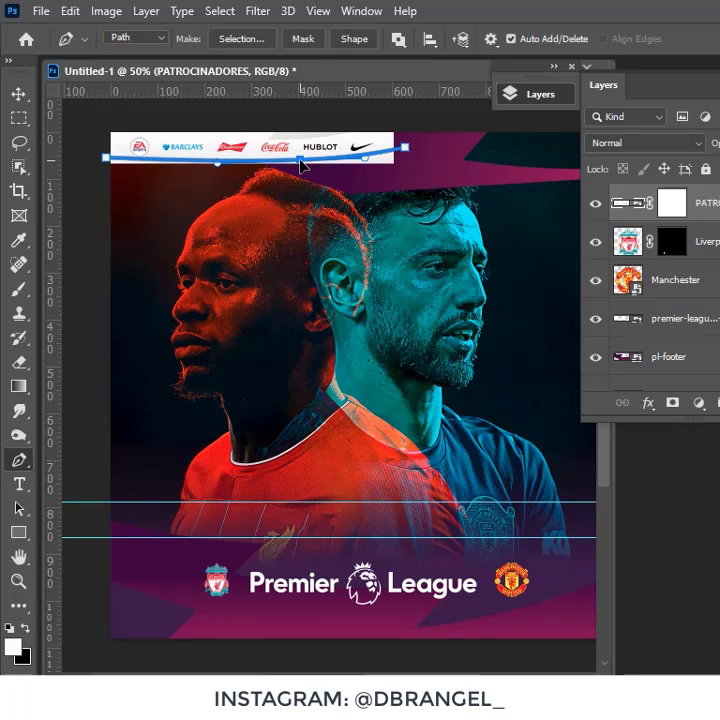
left_click(457, 170)
left_click(268, 237)
left_click(131, 193)
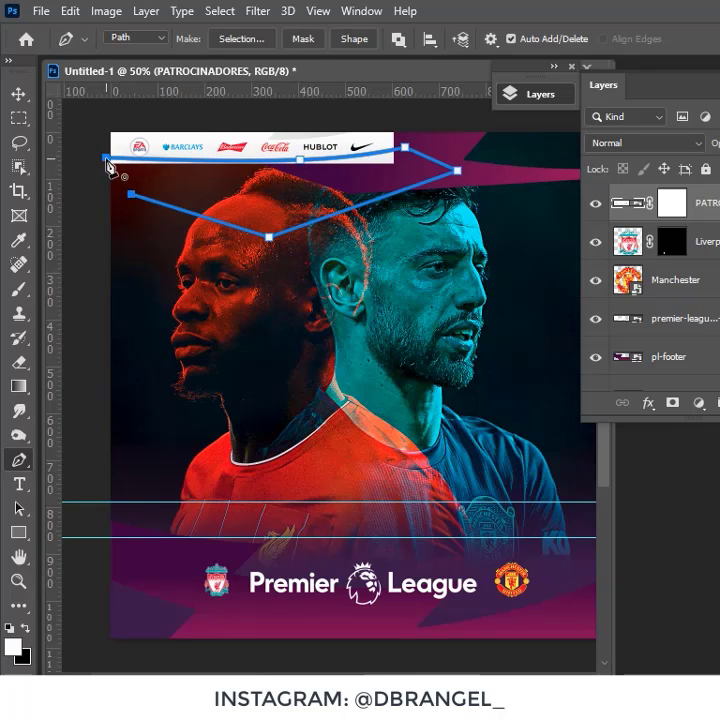
left_click(106, 158)
- Make a 0-feather selection from the path and fill the PATROCINADORES mask with black
right_click(231, 131)
left_click_drag(598, 141, 394, 238)
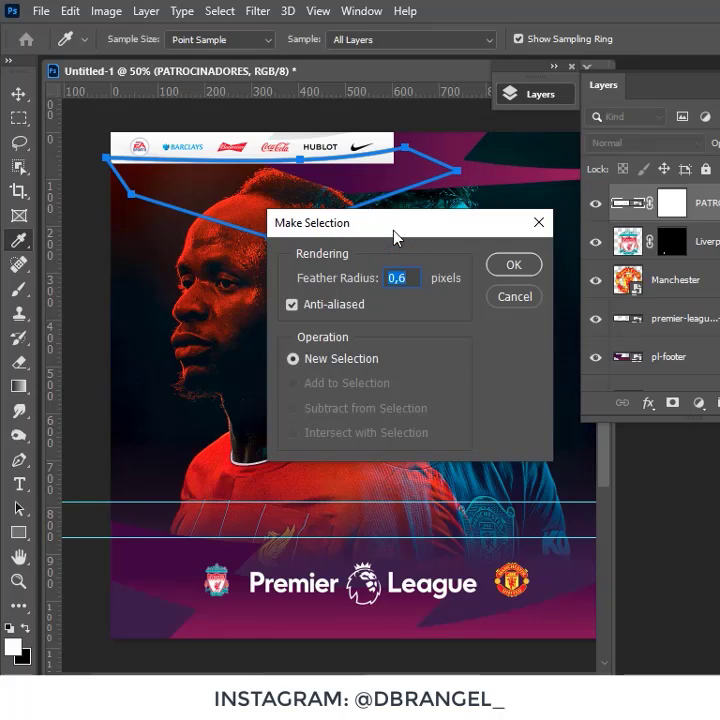
type("0")
key("Return")
left_click(671, 207)
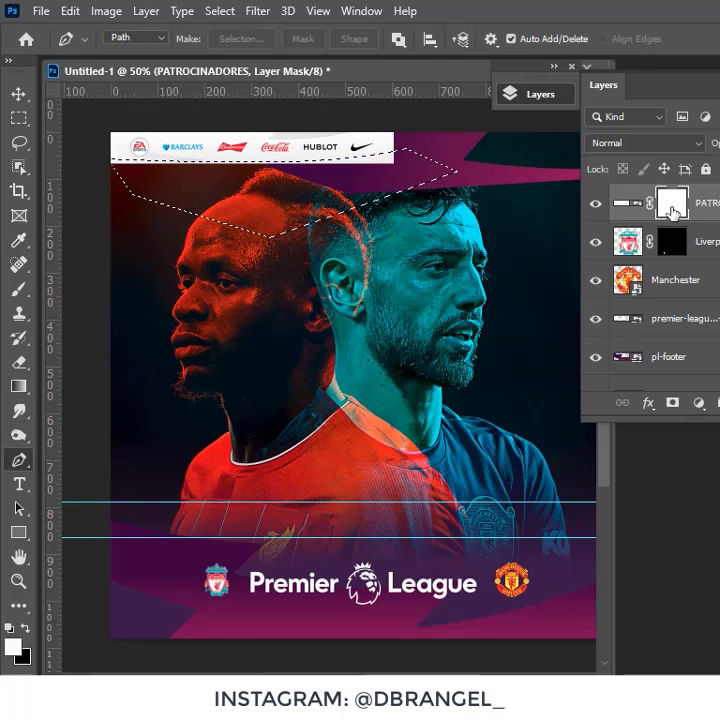
key("Delete")
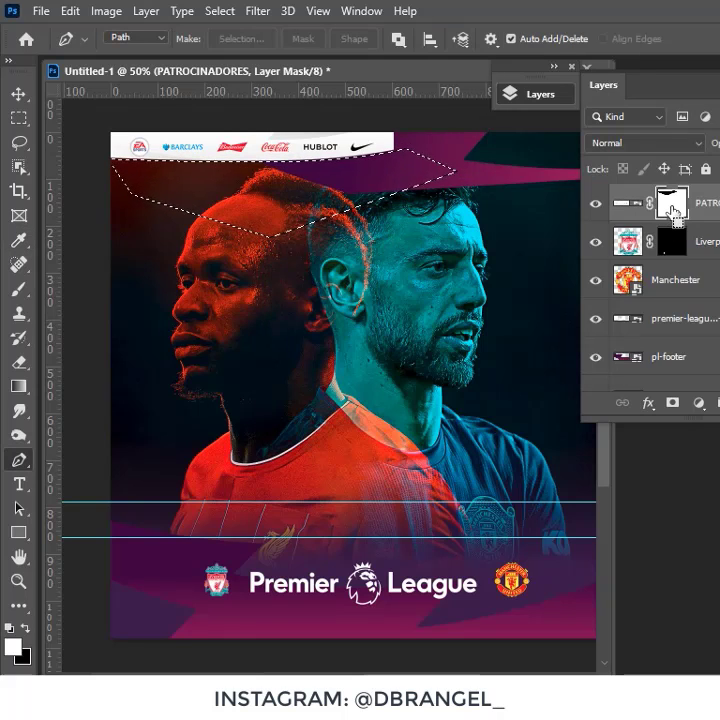
key("ctrl+d")
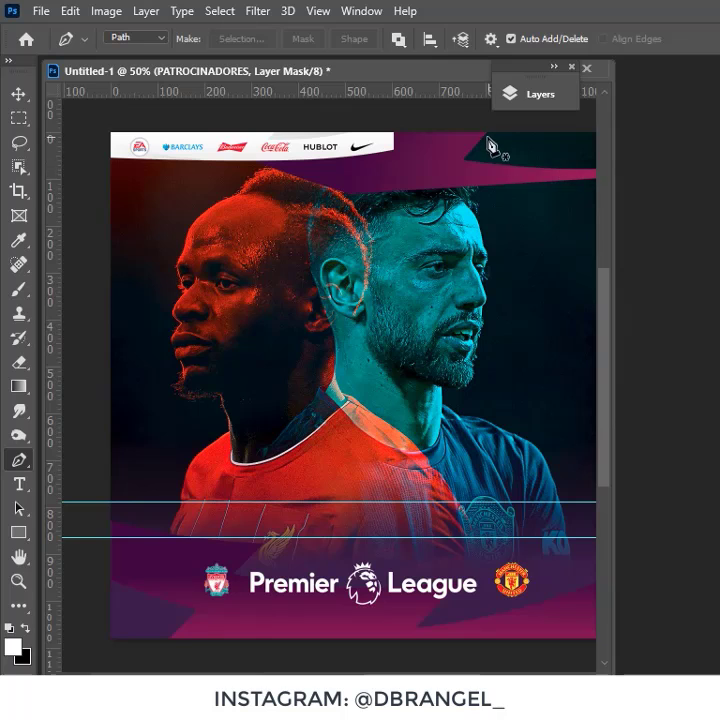
- Draw a closed curved path from the magenta band's tip to the poster's top-right corner
left_click(489, 125)
left_click(452, 165)
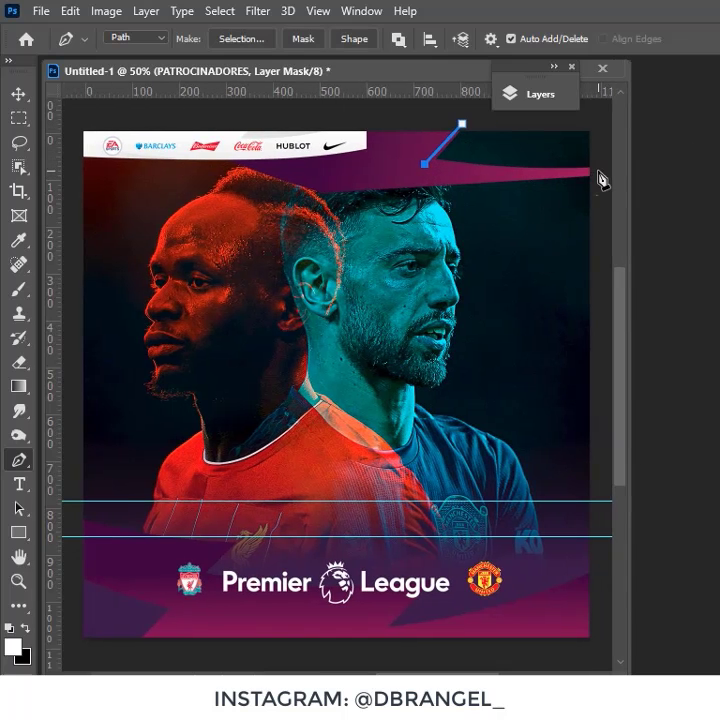
left_click_drag(597, 170, 501, 174)
left_click(592, 116)
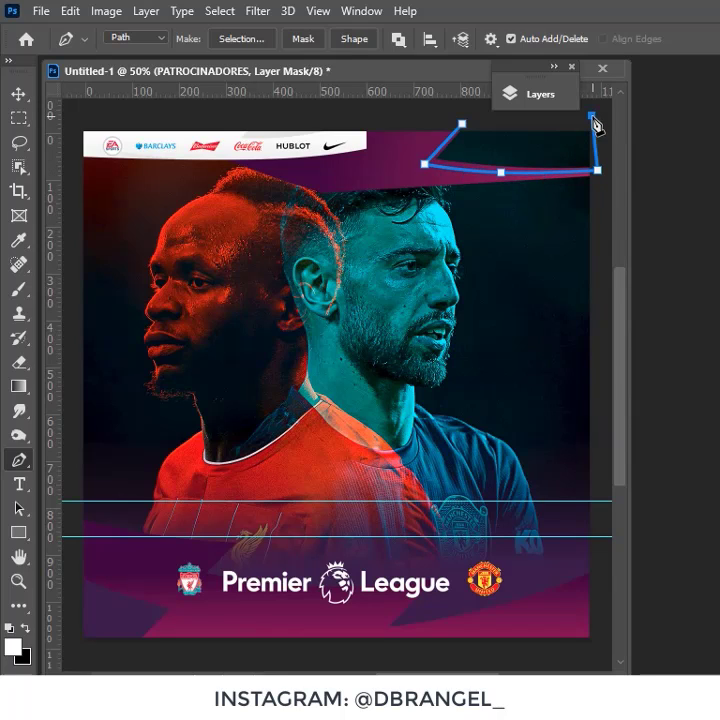
left_click(463, 126)
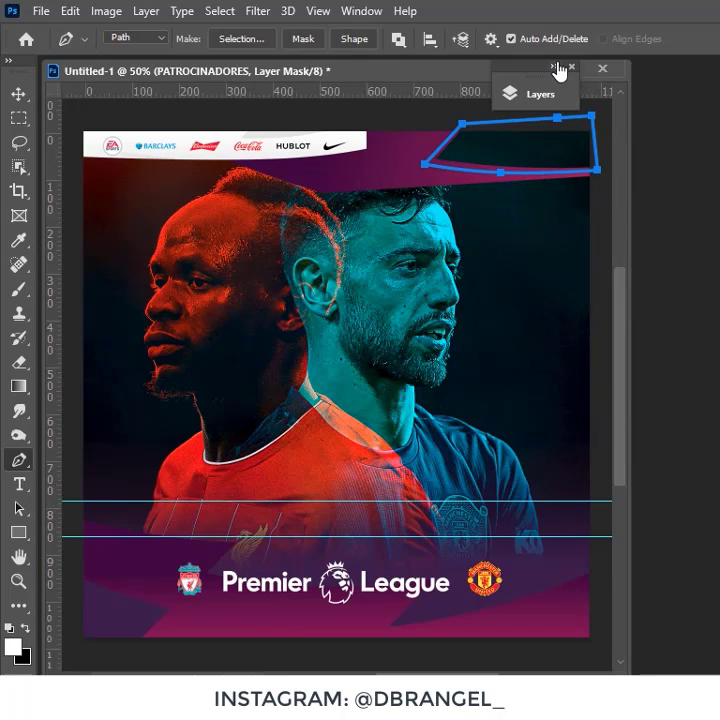
- Create a new empty layer above the heading-bg-desktop layer
left_click(556, 69)
scroll(630, 316, "down", 1)
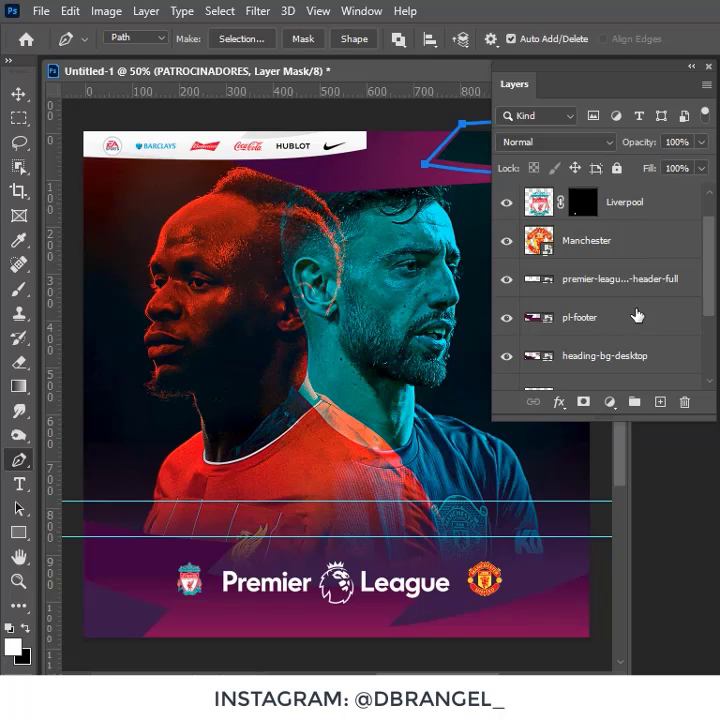
left_click(622, 357)
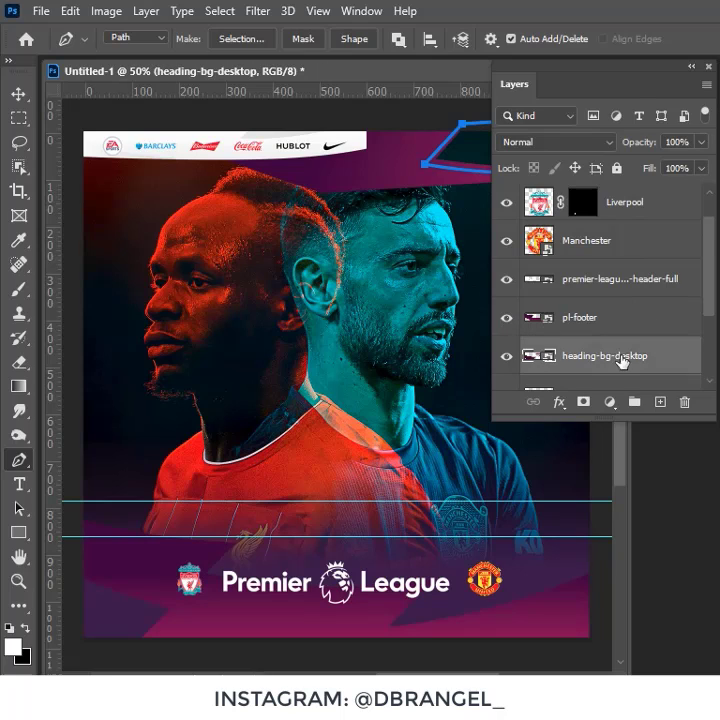
scroll(635, 354, "down", 1)
left_click(659, 402)
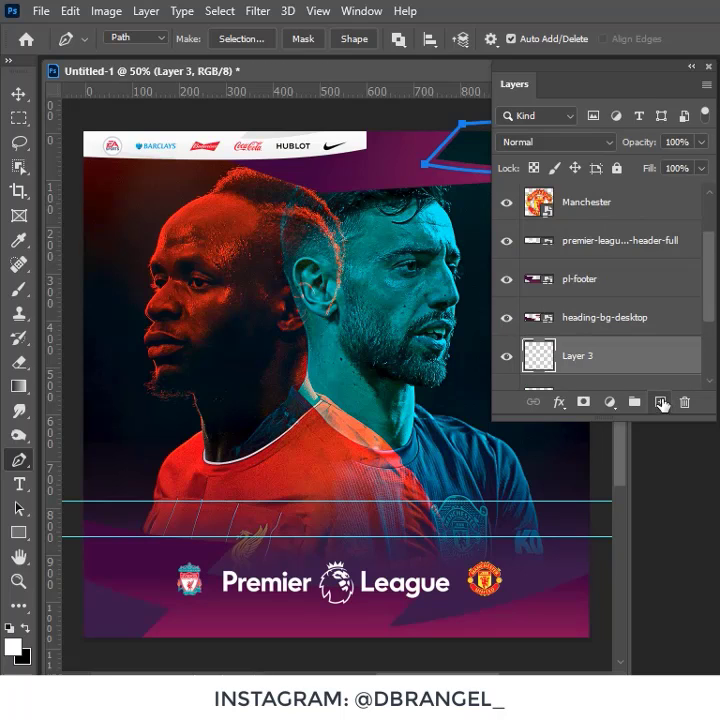
left_click(691, 67)
- Turn the path into a selection and fill it with the white foreground colour
left_click(235, 38)
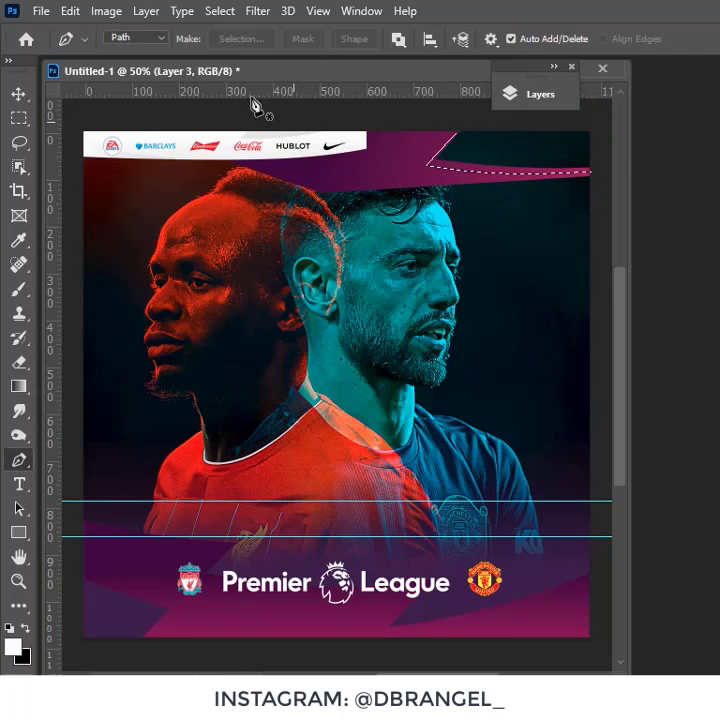
left_click(72, 14)
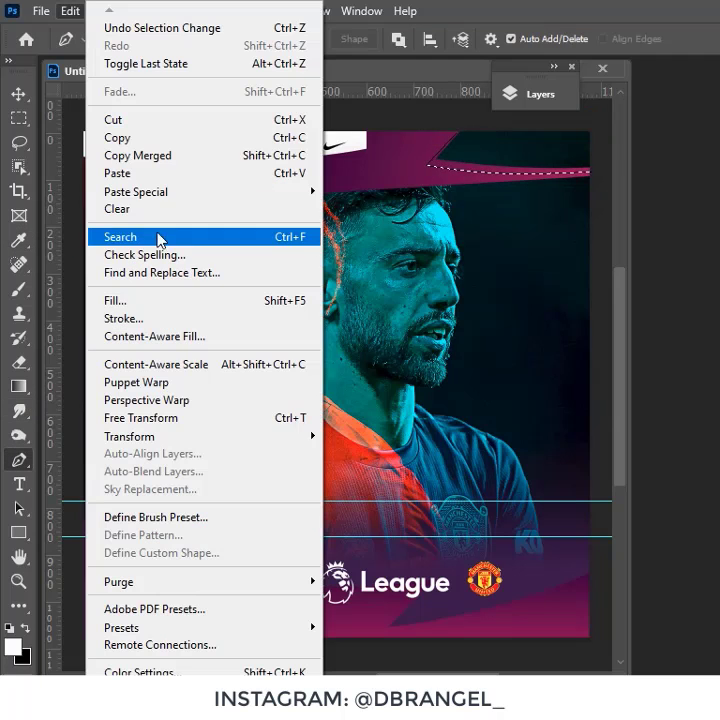
left_click(130, 300)
left_click(310, 236)
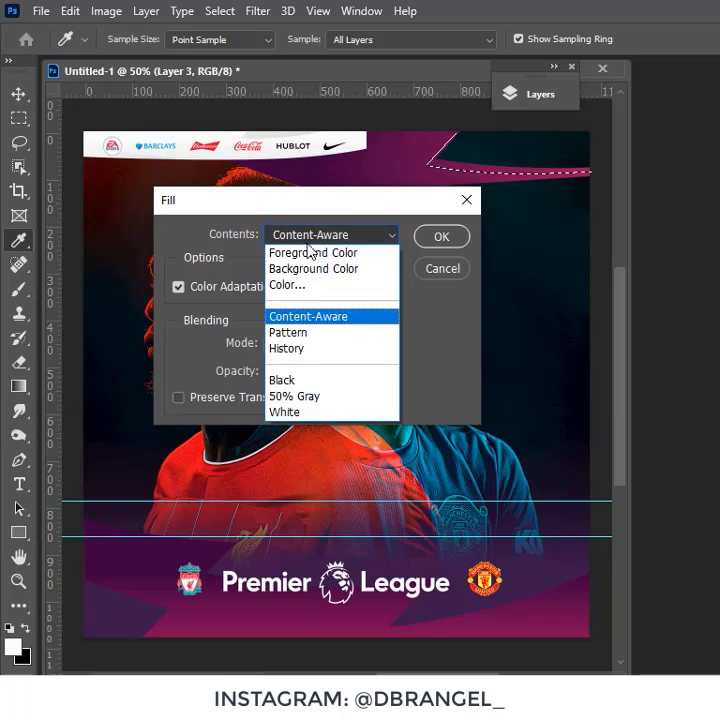
left_click(441, 237)
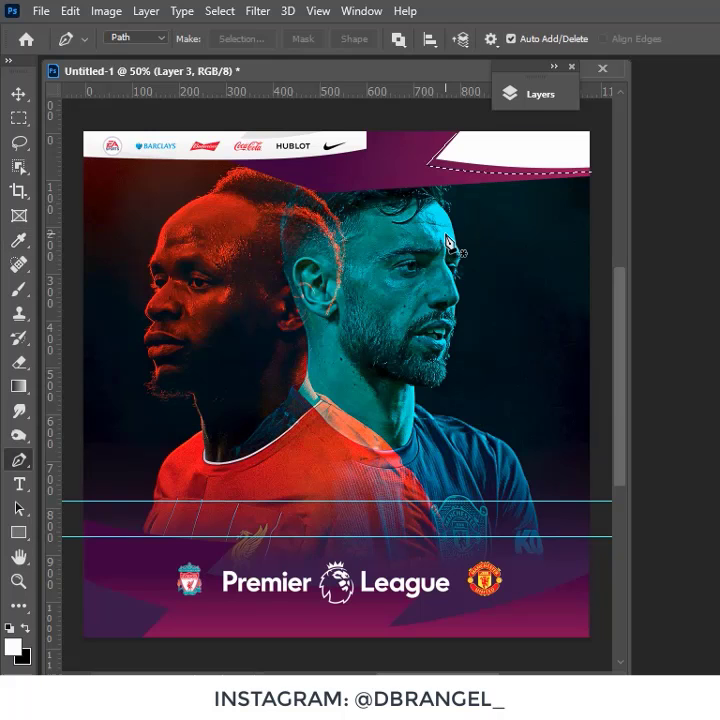
left_click(217, 14)
- Deselect, then type the designer's handle in Monument Extended at a smaller font size
left_click(238, 48)
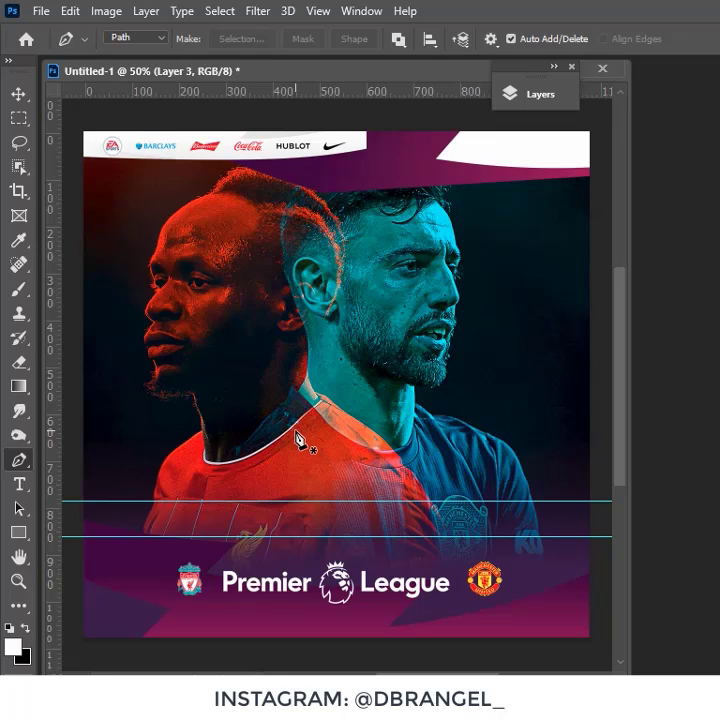
left_click(302, 402)
key("t")
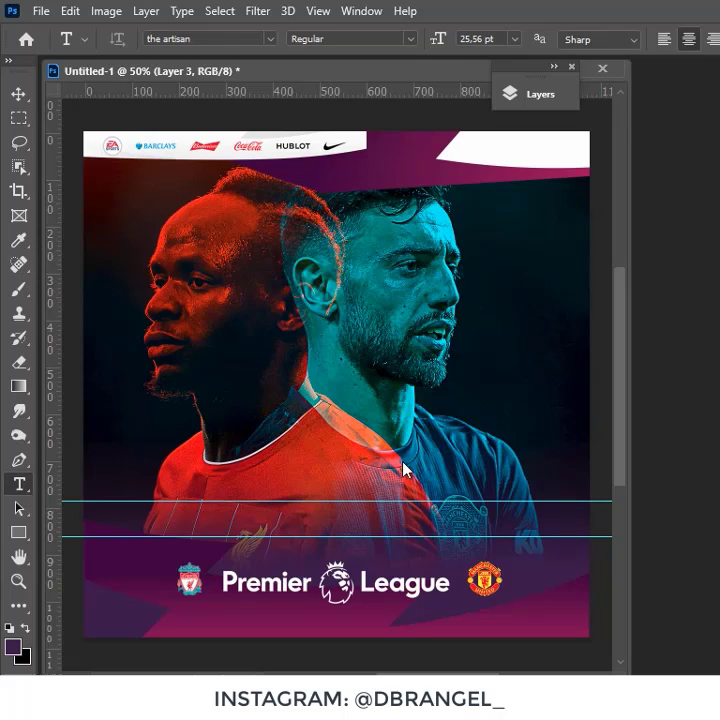
left_click(160, 437)
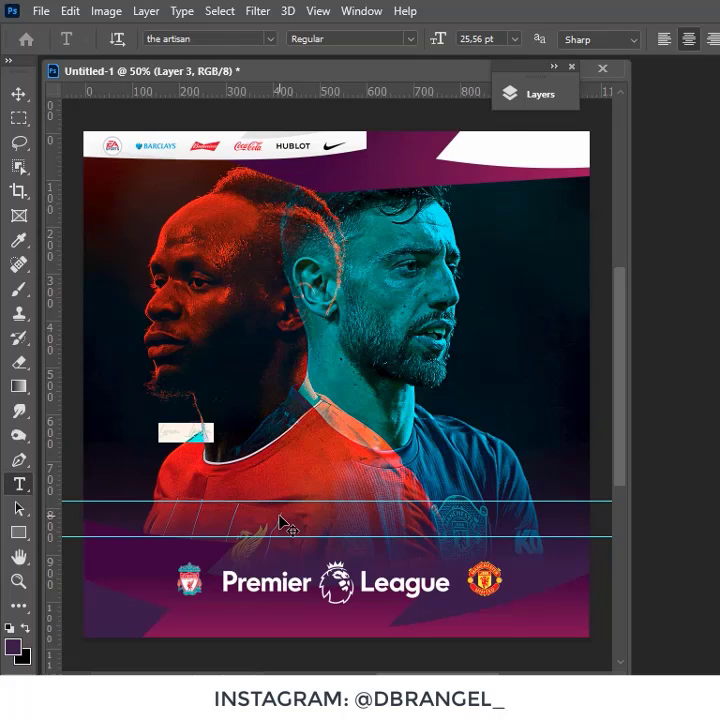
left_click(272, 42)
left_click(245, 149)
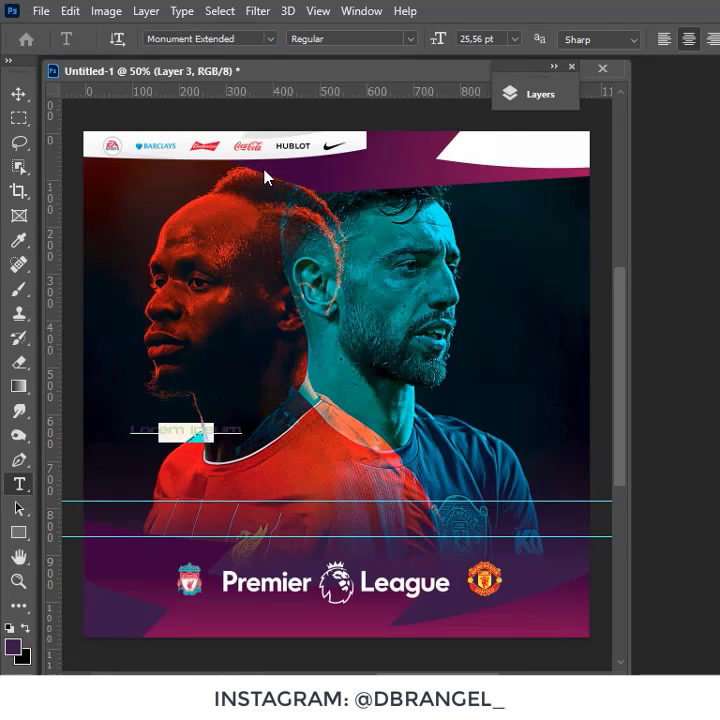
type("@dbrangel")
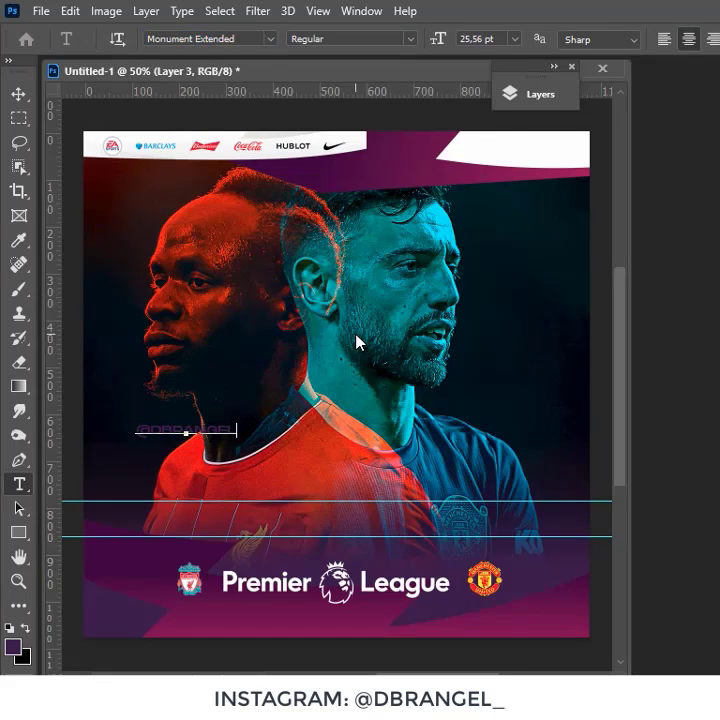
key("ctrl+a")
left_click(514, 39)
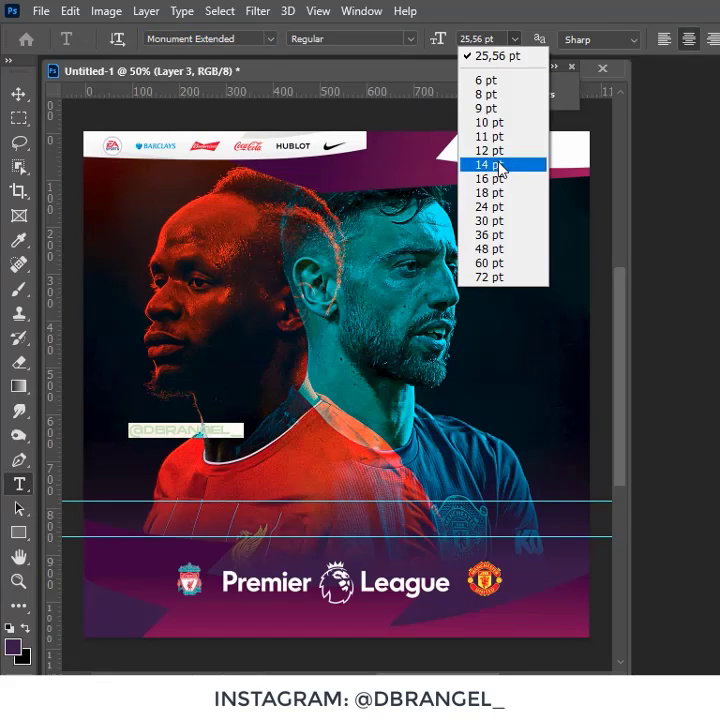
left_click(484, 190)
- Move the handle text into the top-right white banner and scale it larger
key("ctrl+Return")
left_click(18, 93)
mouse_move(180, 434)
left_mouse_down()
mouse_move(530, 149)
mouse_move(482, 161)
left_mouse_up()
key("ctrl+t")
key("Return")
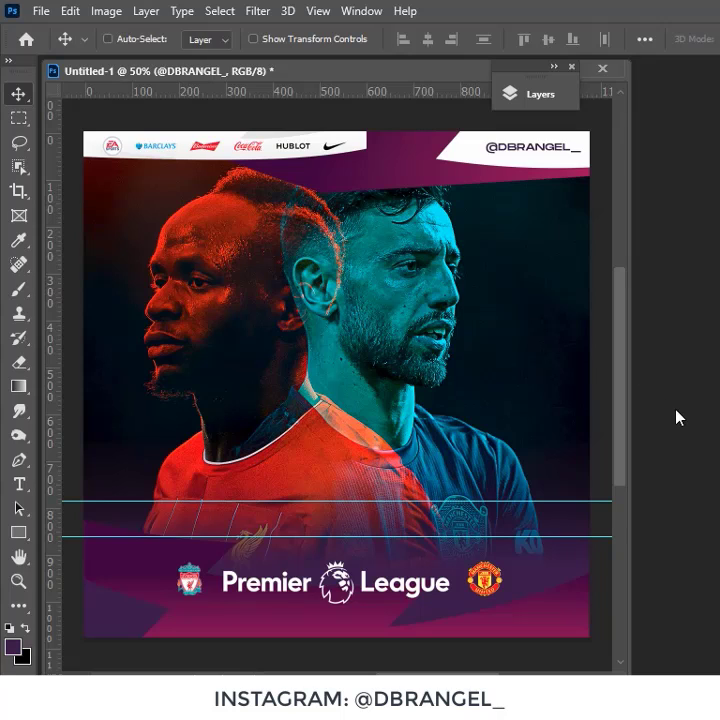
left_click(555, 67)
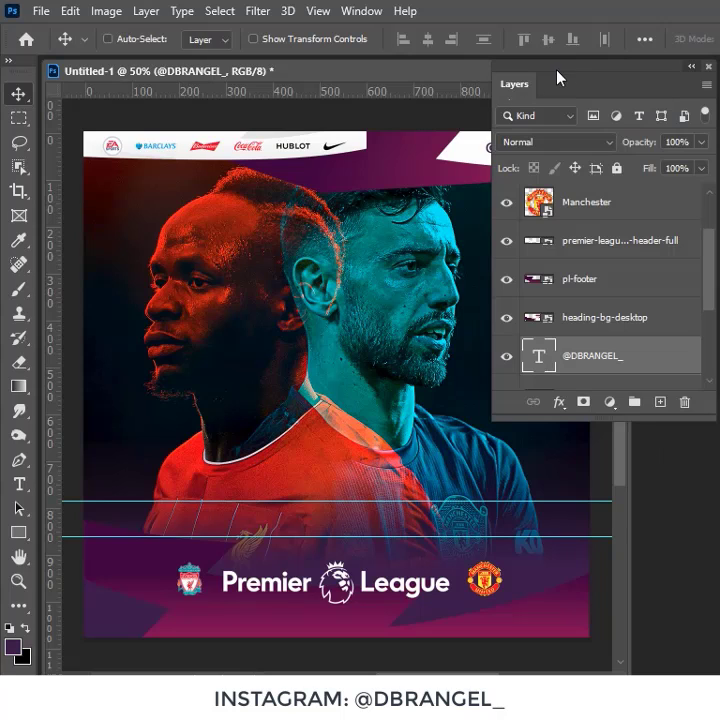
left_click(680, 72)
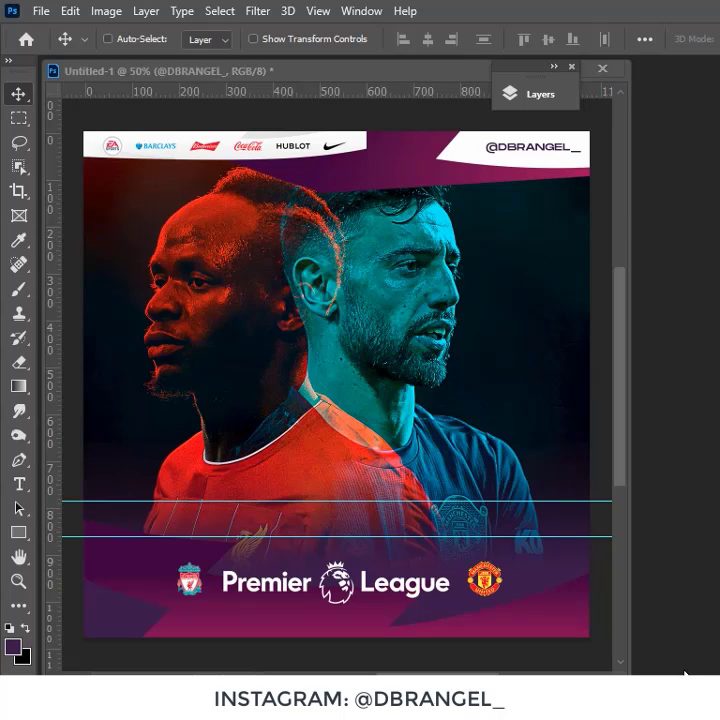
- Select the PATROCINADORES layer in the Layers panel
left_click(555, 72)
left_click(588, 204)
scroll(604, 220, "up", 2)
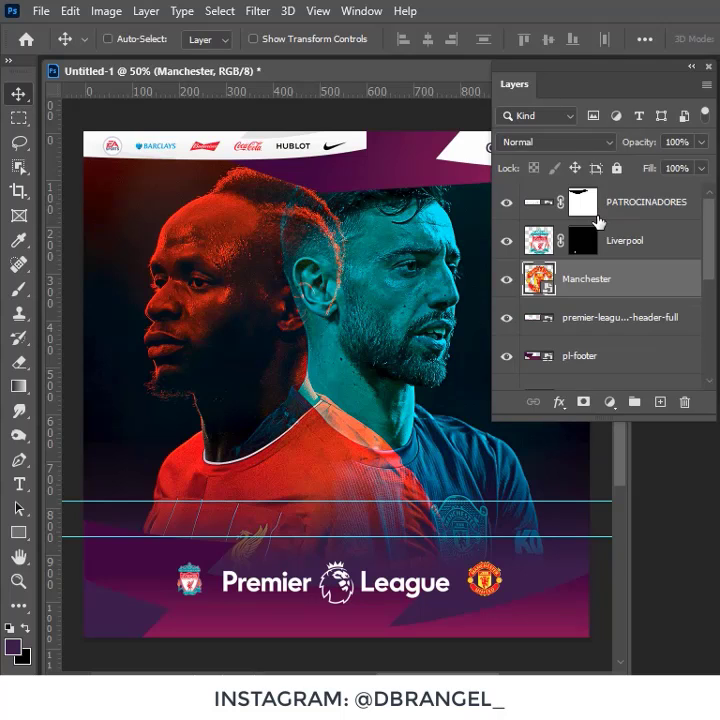
left_click(680, 122)
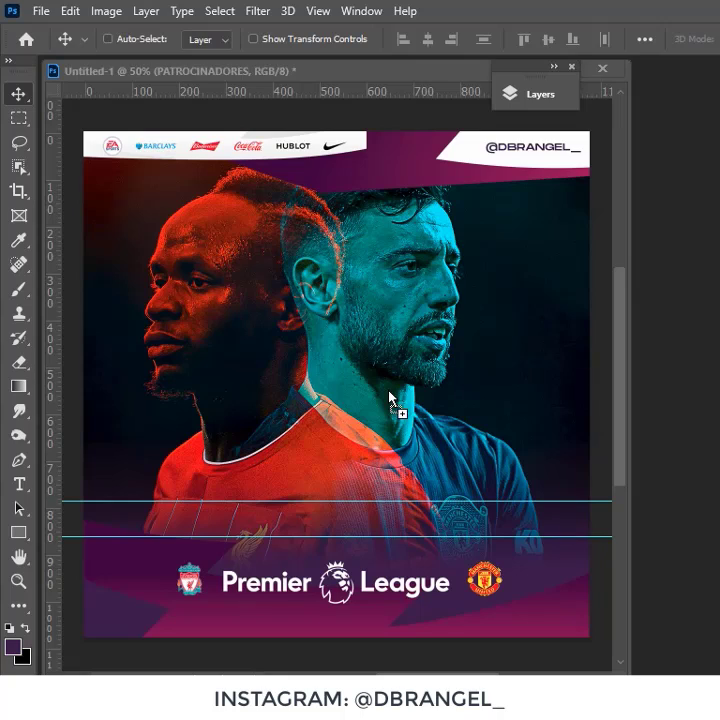
- Place the organic-specs-noise-sample texture and stretch it to cover the whole canvas
left_click_drag(390, 400, 388, 400)
left_click_drag(330, 216, 334, 133)
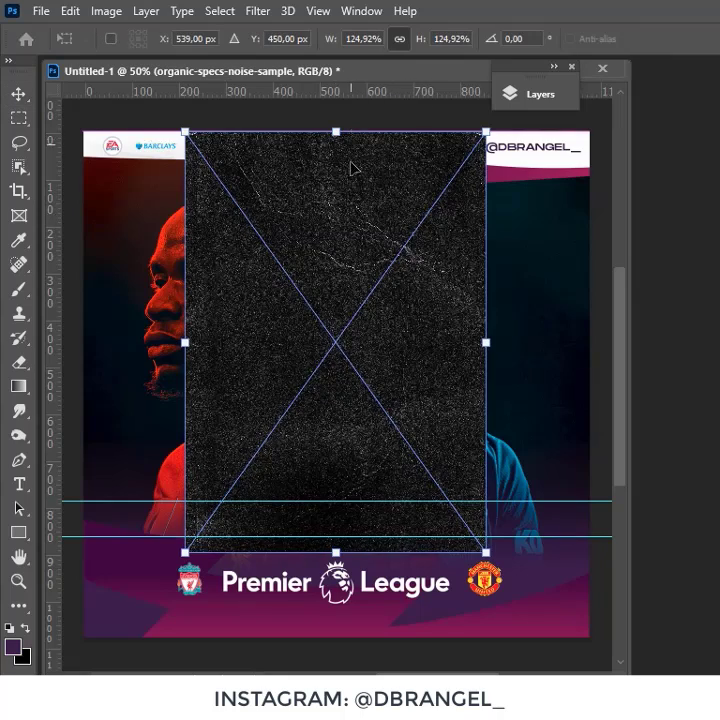
left_click_drag(336, 551, 336, 636)
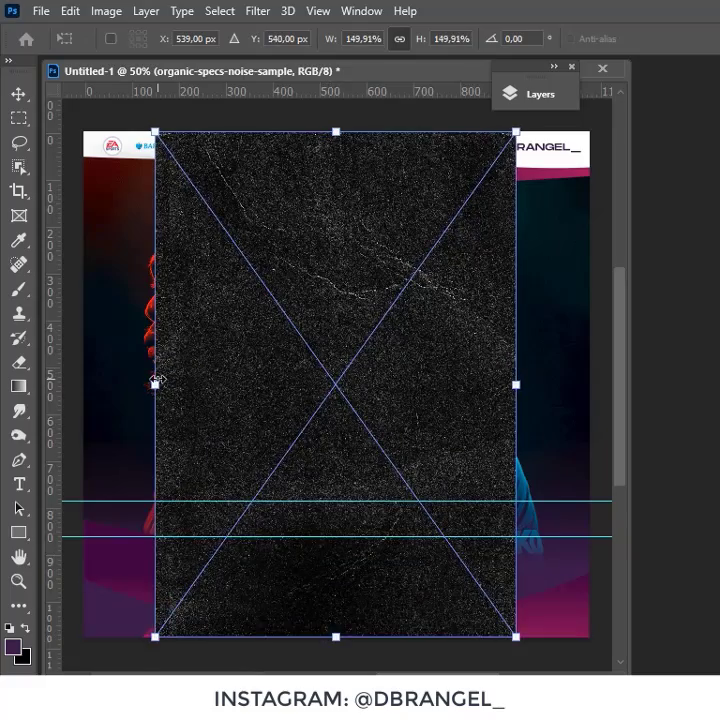
left_click_drag(156, 382, 84, 383)
key("Return")
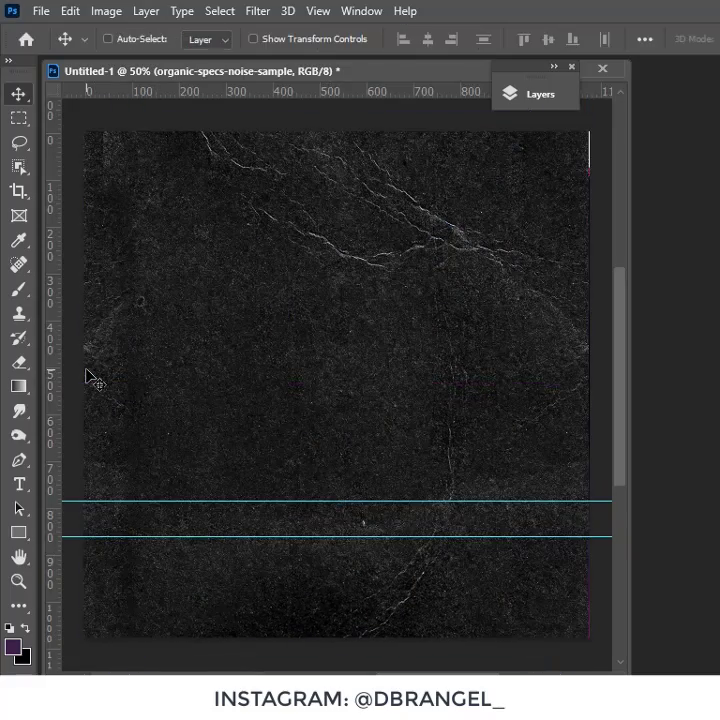
key("ctrl+minus")
key("ctrl+plus")
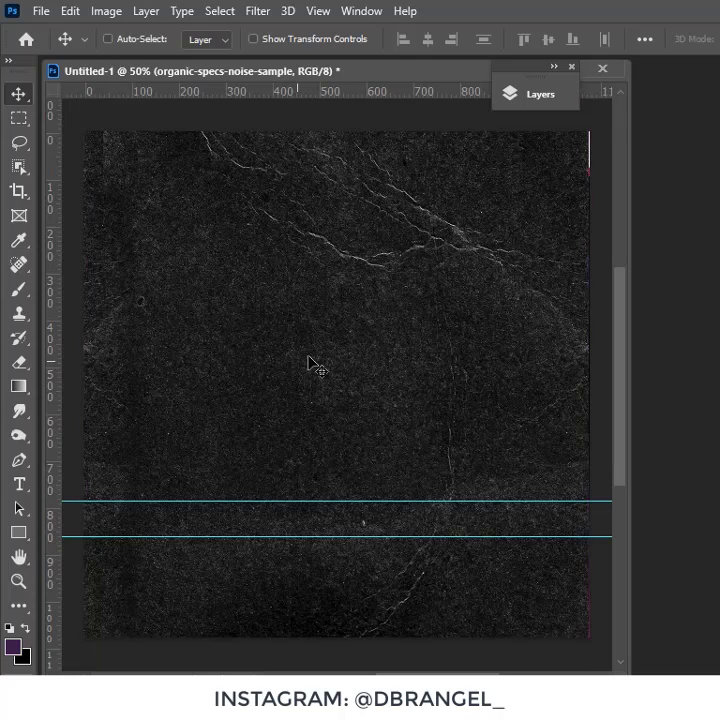
- Set the noise texture layer's blend mode to Screen
left_click(538, 90)
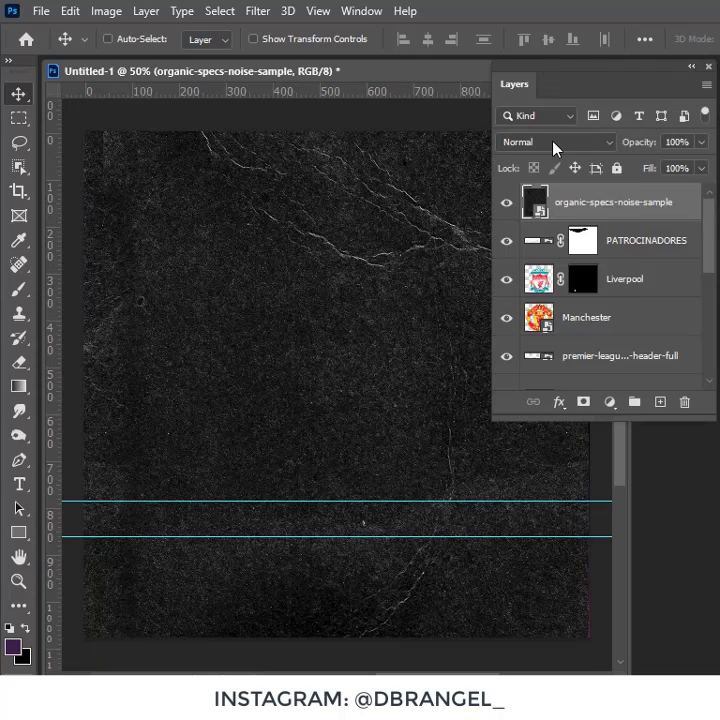
left_click(554, 143)
left_click(535, 300)
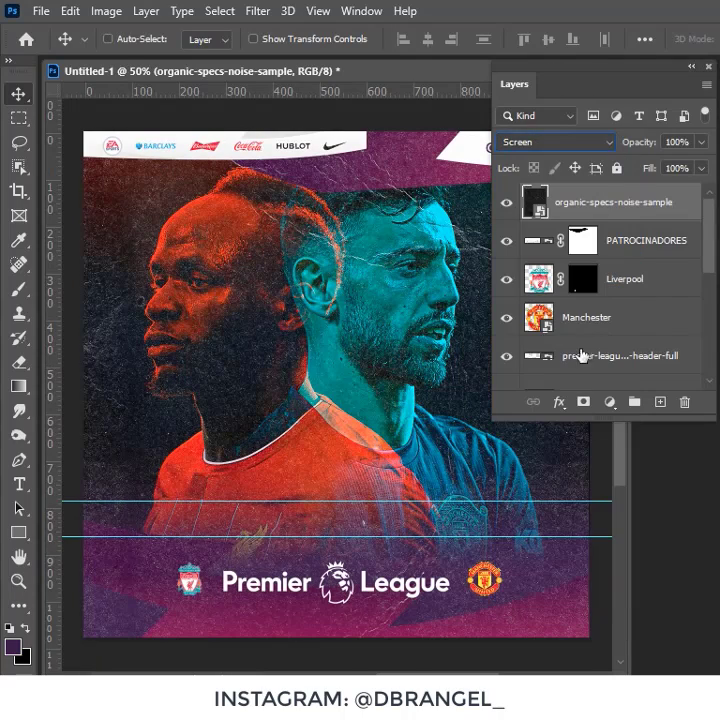
left_click(559, 401)
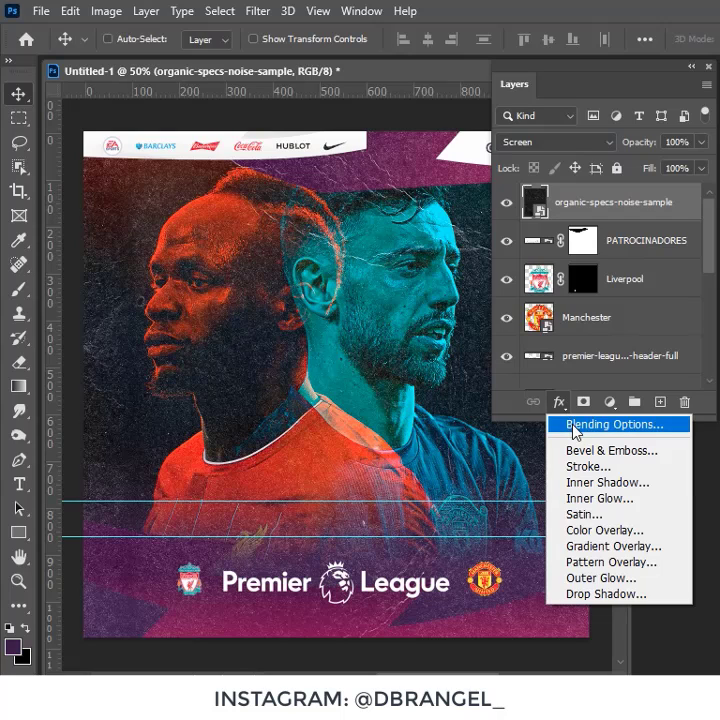
left_click(478, 180)
- Add a Levels adjustment clipped to the texture with midtones at 0.70, and hide the guides
left_click(609, 401)
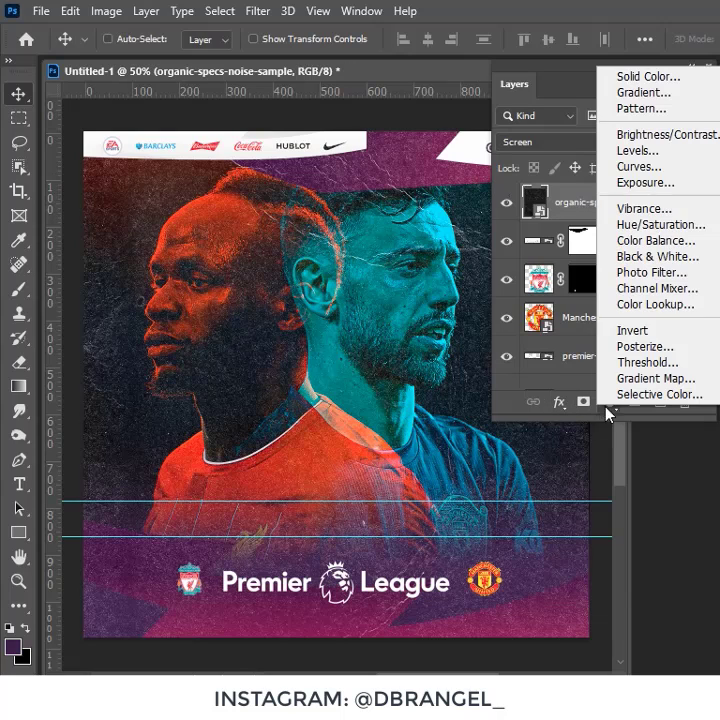
left_click(635, 150)
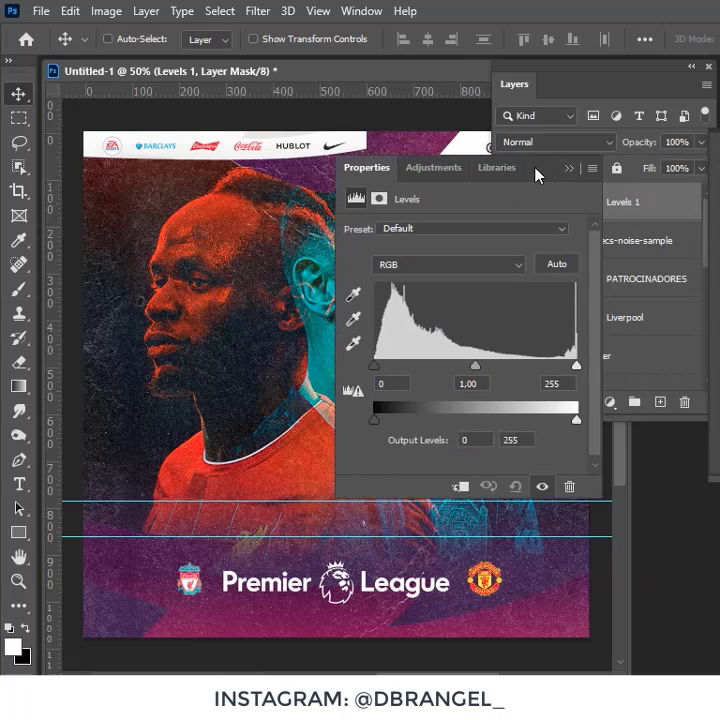
left_click_drag(537, 174, 427, 210)
left_click(338, 527)
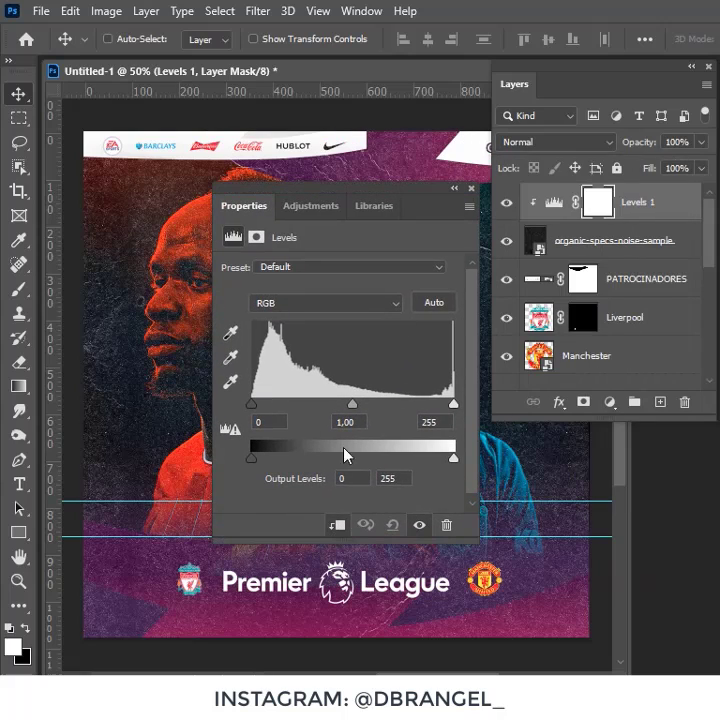
left_click_drag(352, 407, 376, 407)
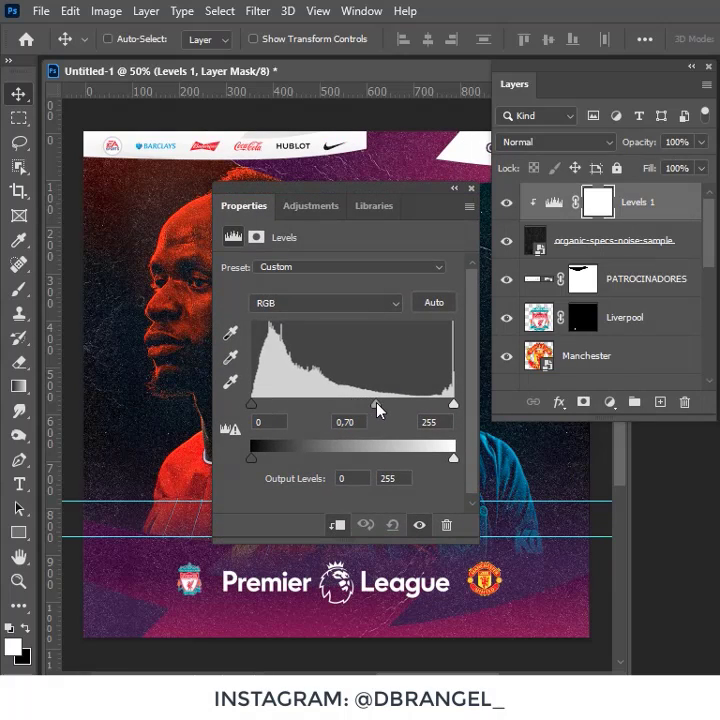
left_click(471, 189)
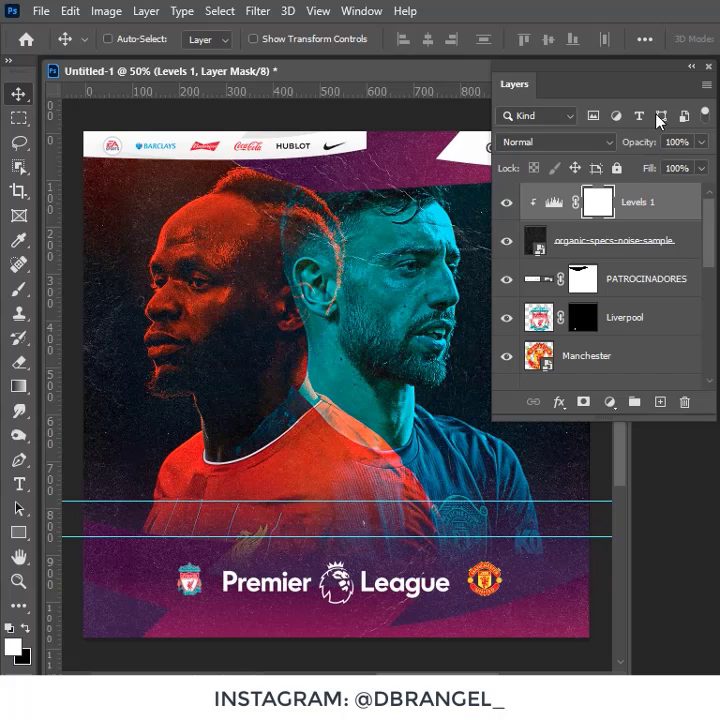
left_click(690, 67)
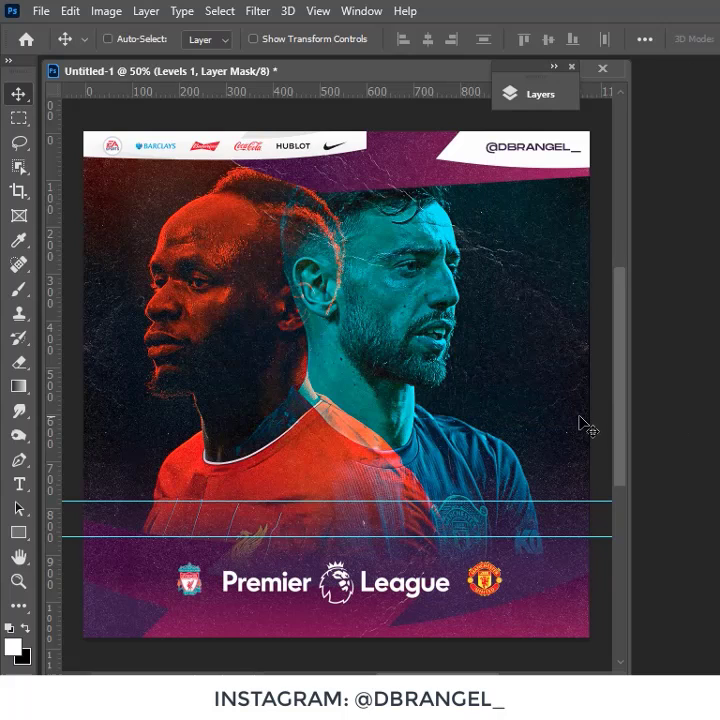
key("ctrl+semicolon")
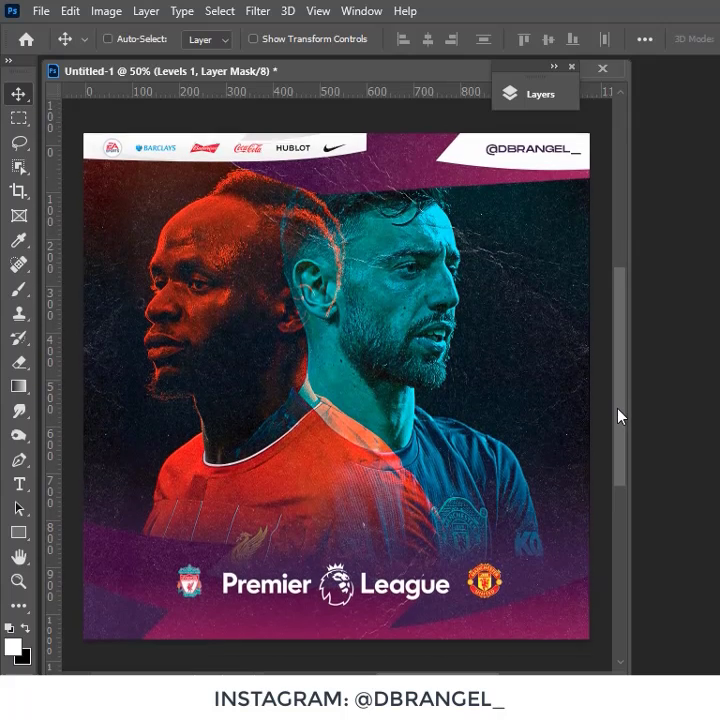